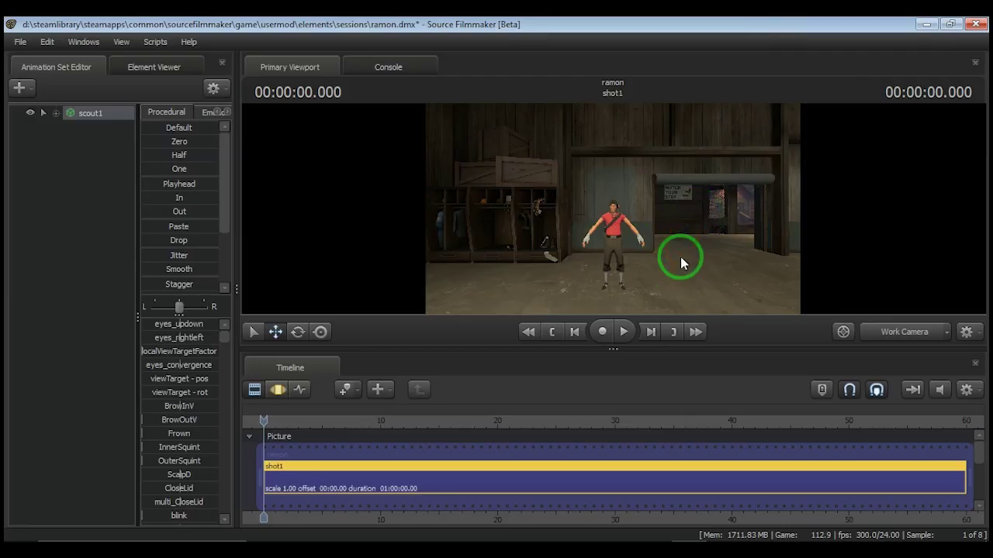
Select the scout1 animation set and fly the work camera in to a frontal close-up of the Scout's face.
click(84, 116)
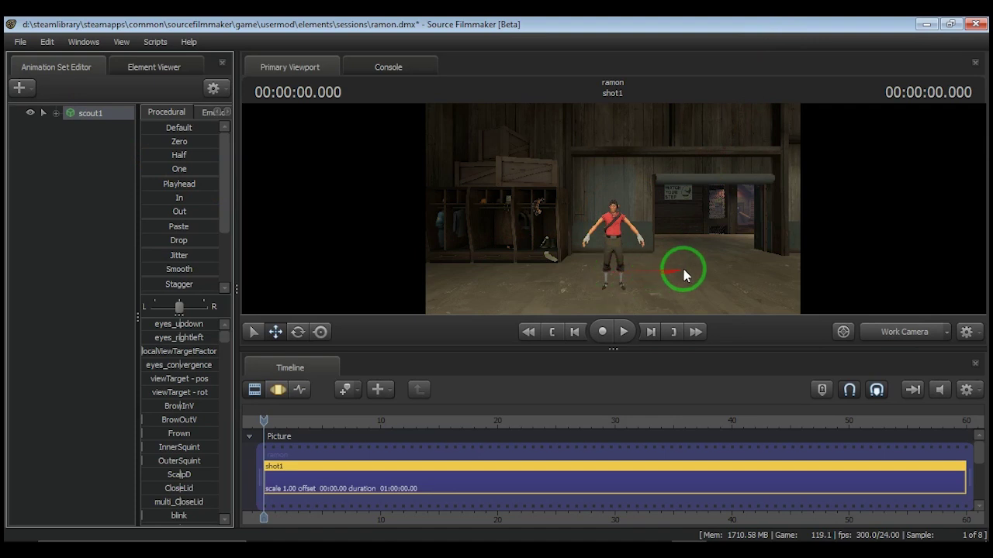
drag(683, 269, 612, 207)
key(w)
key(w)
right_drag(613, 207, 613, 207)
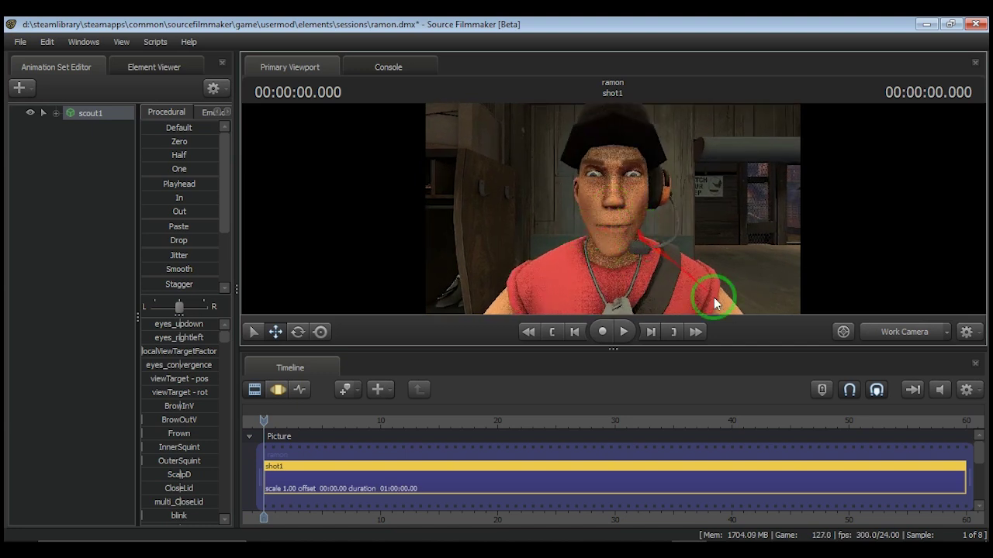
Start importing a sound clip into the Dialog track of the timeline.
drag(977, 457, 975, 483)
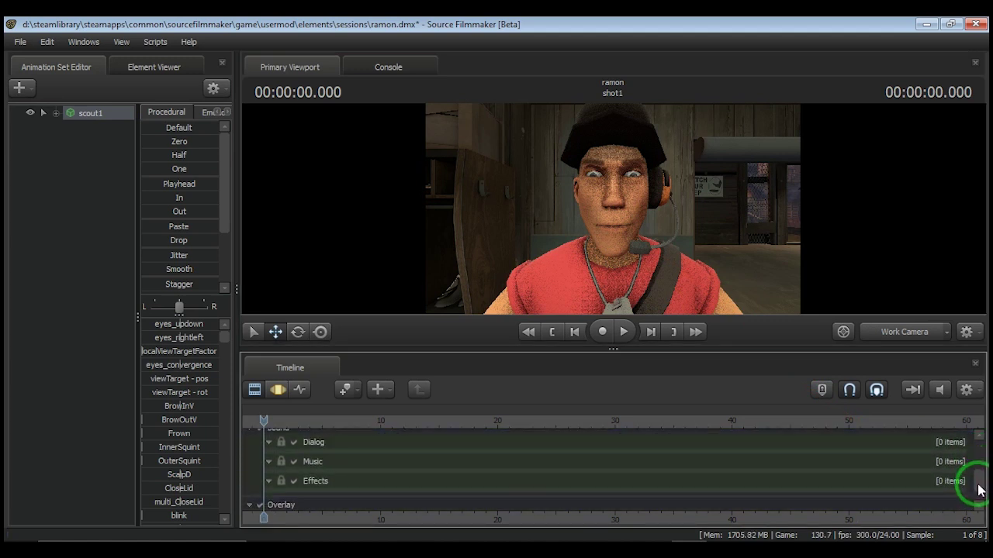
right_click(337, 443)
click(381, 351)
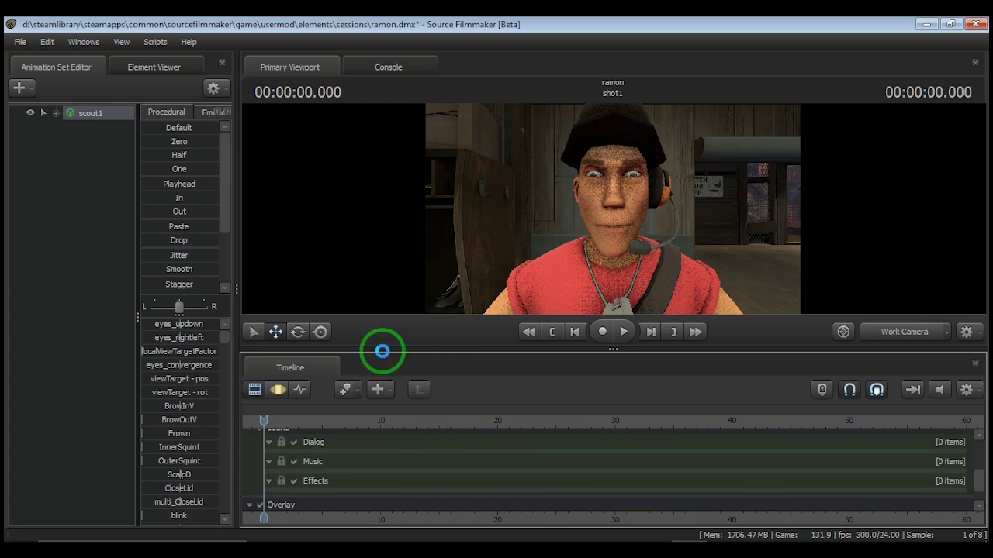
click(393, 146)
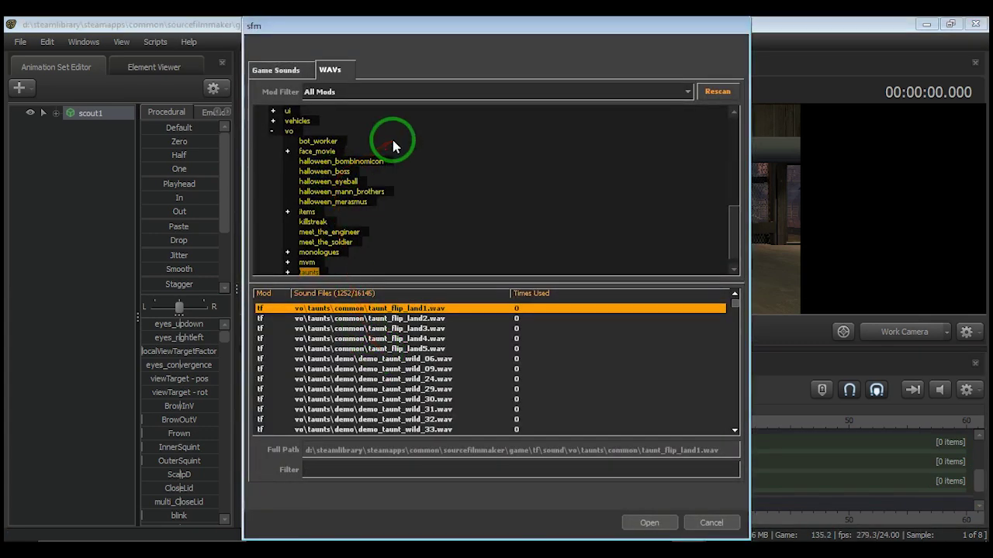
Browse the WAVs folder tree to the taunts folder inside vo.
scroll(342, 183, up, 3)
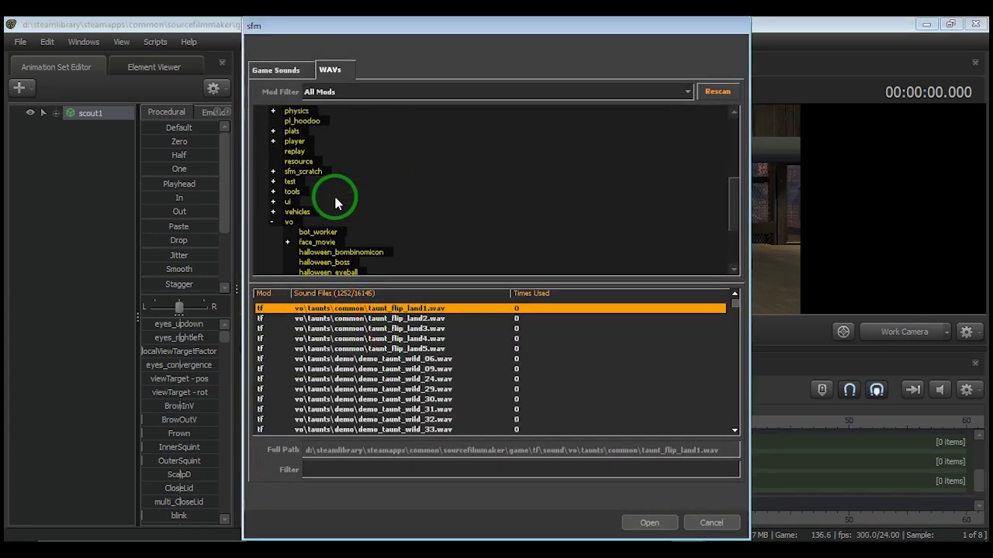
click(272, 222)
scroll(272, 223, up, 5)
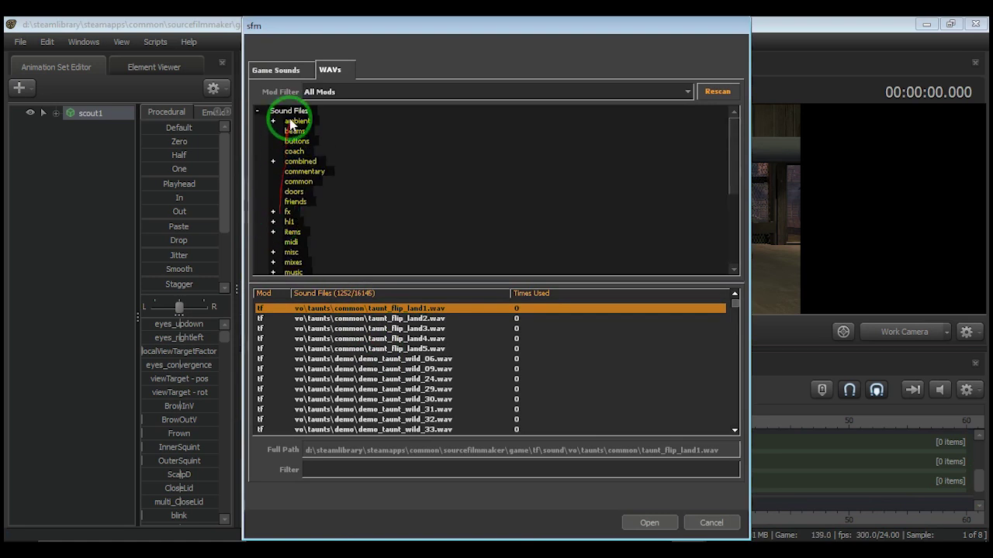
click(257, 111)
click(256, 111)
scroll(279, 181, down, 3)
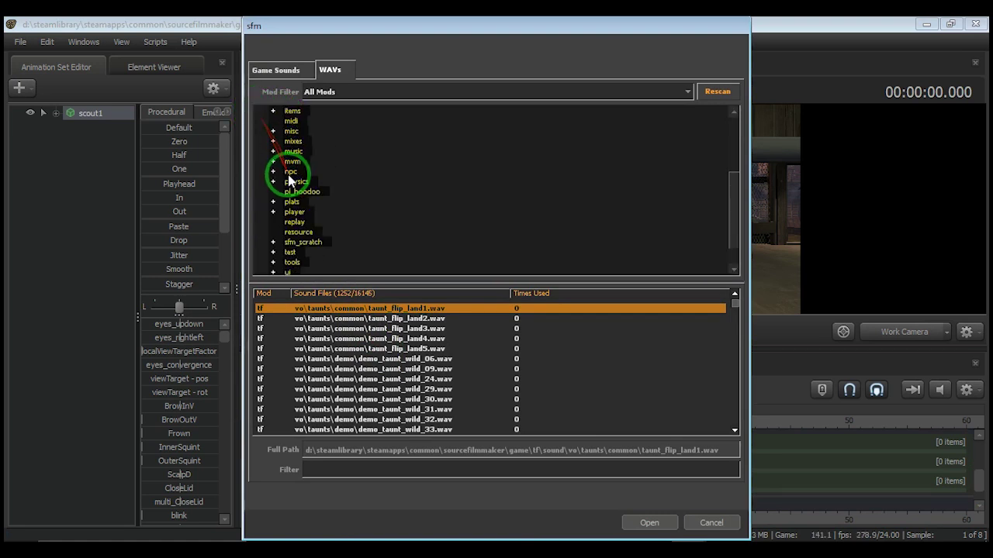
scroll(288, 180, down, 2)
click(272, 263)
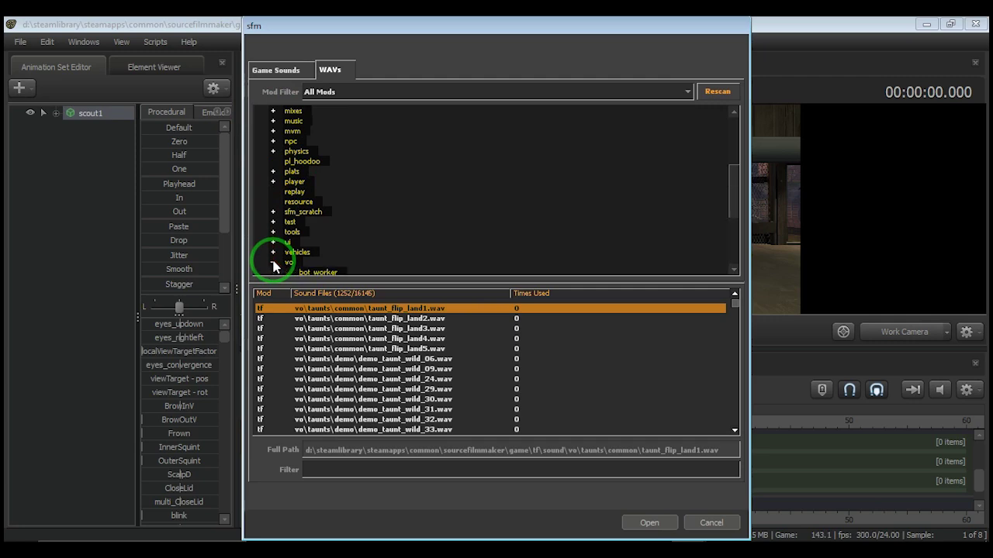
scroll(303, 225, down, 5)
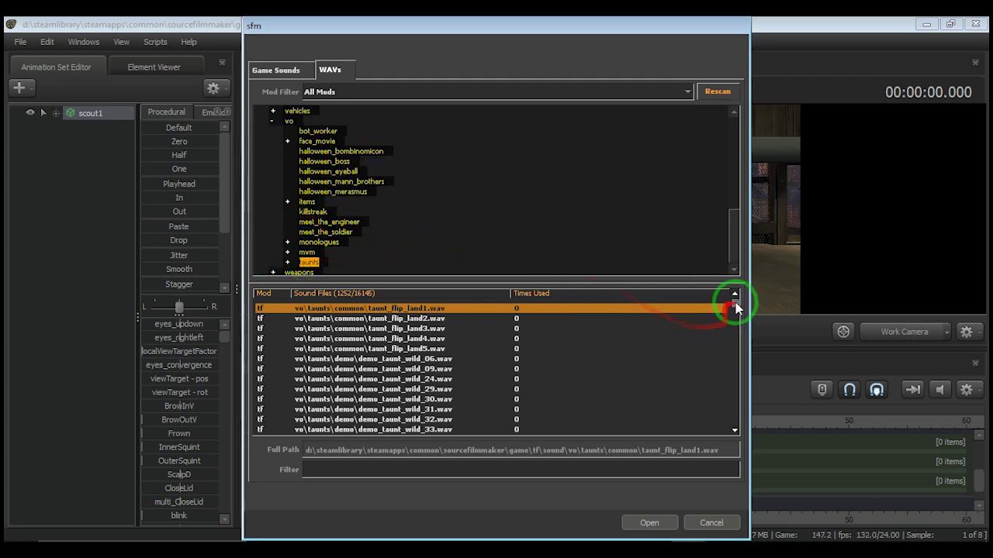
Import vo\taunts\spy_taunt_rps_win_23.wav from the sound file list into the Dialog track.
drag(736, 304, 735, 427)
scroll(454, 392, up, 10)
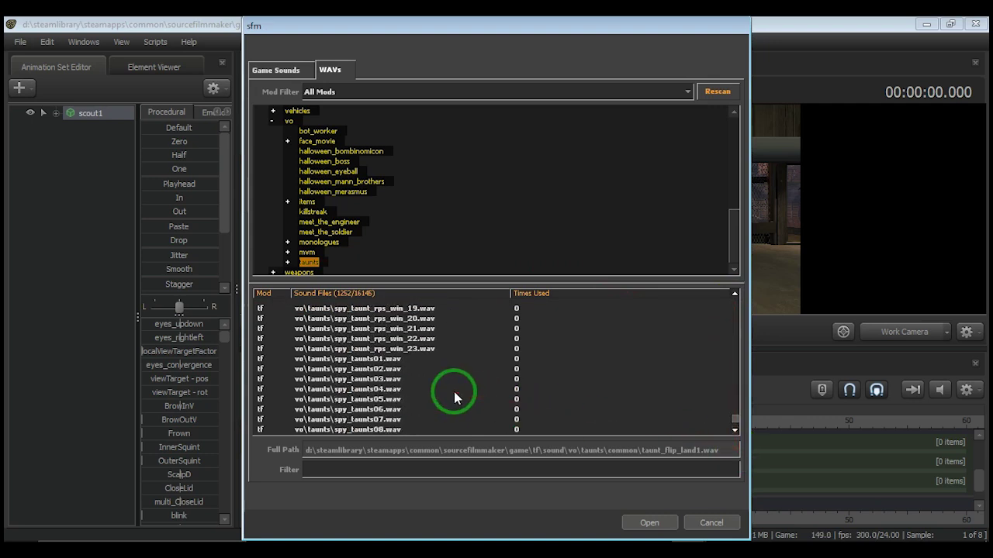
click(404, 350)
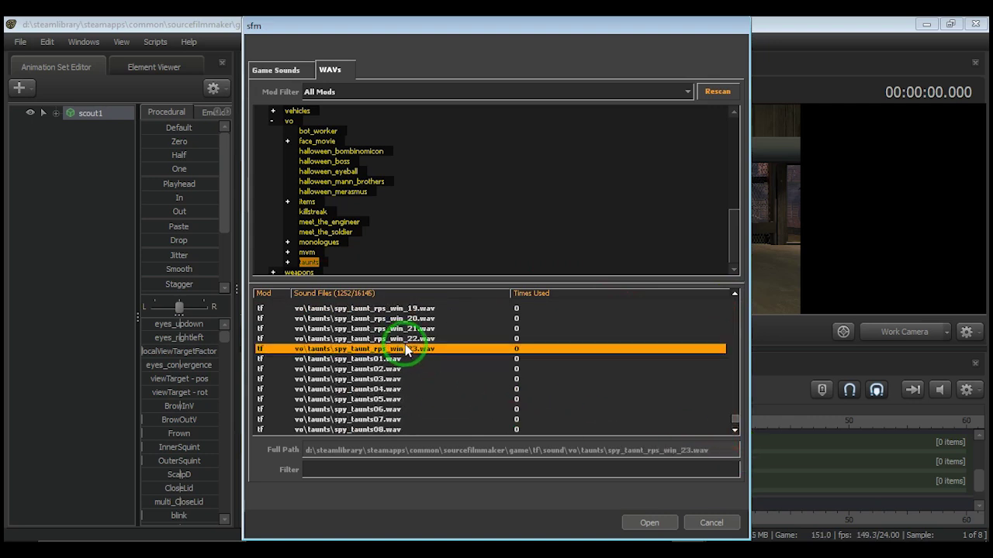
click(663, 525)
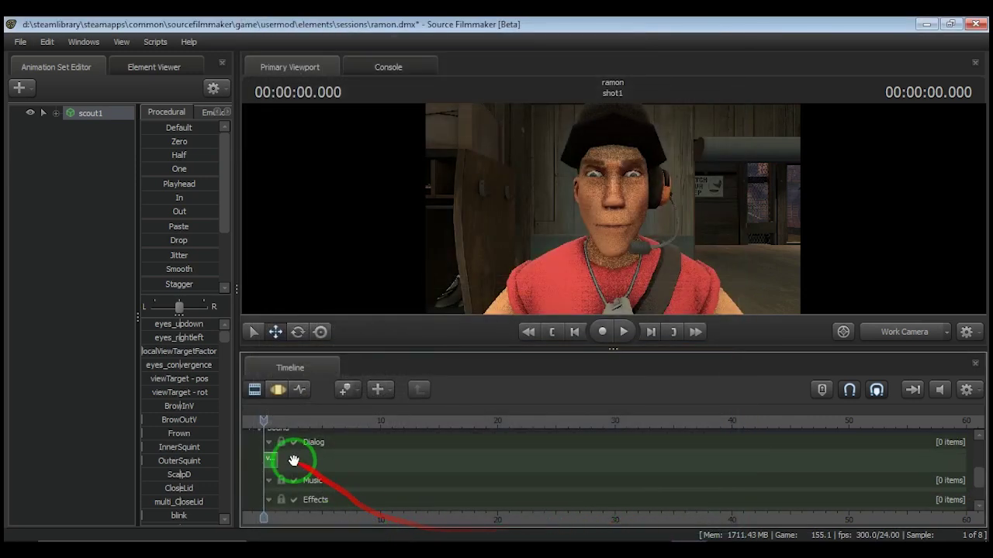
Shift the imported sound clip along the Dialog track so it starts at about 0.6 seconds.
scroll(274, 469, up, 5)
scroll(273, 466, up, 4)
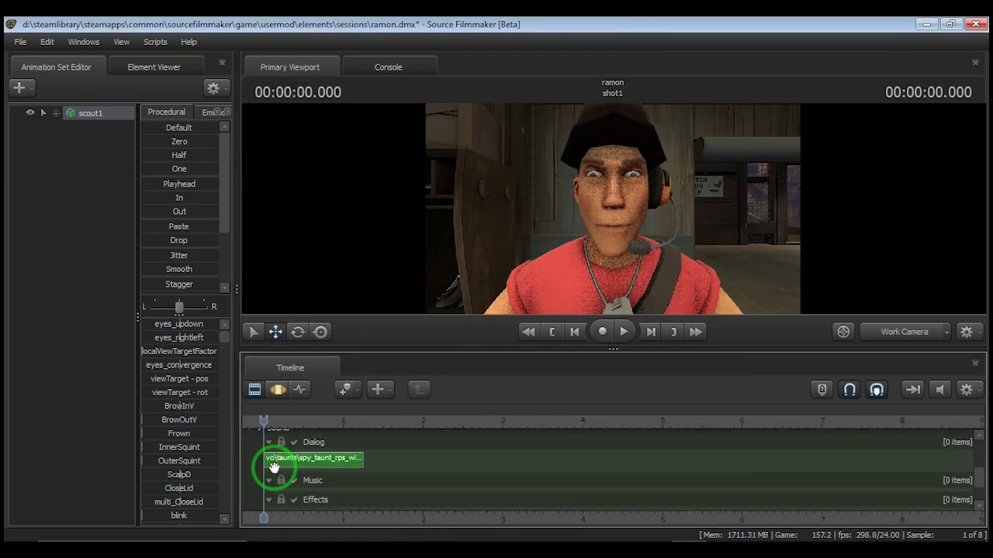
click(312, 465)
drag(293, 468, 342, 465)
Play back the shot to hear the dialog clip and return the playhead to about 0.4 seconds.
click(624, 332)
click(624, 332)
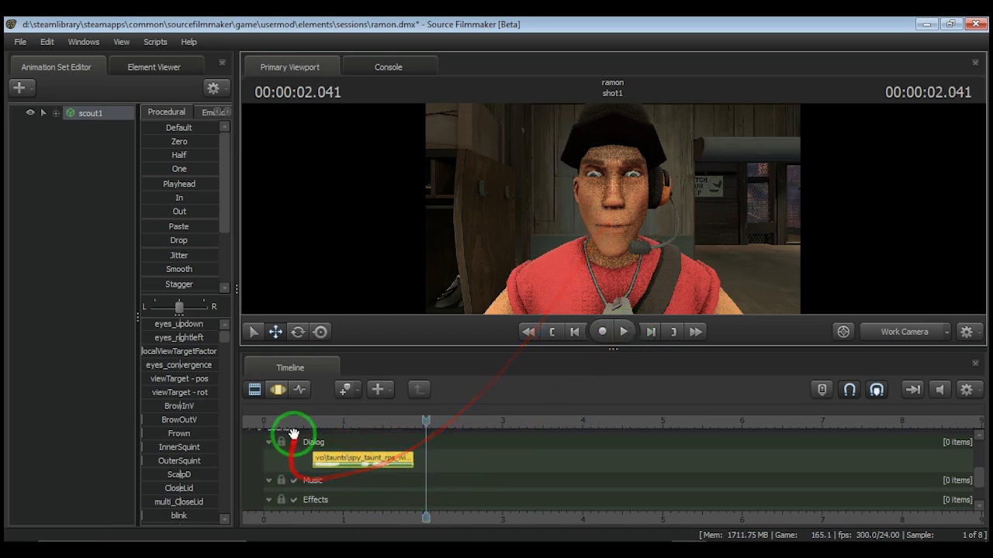
click(298, 422)
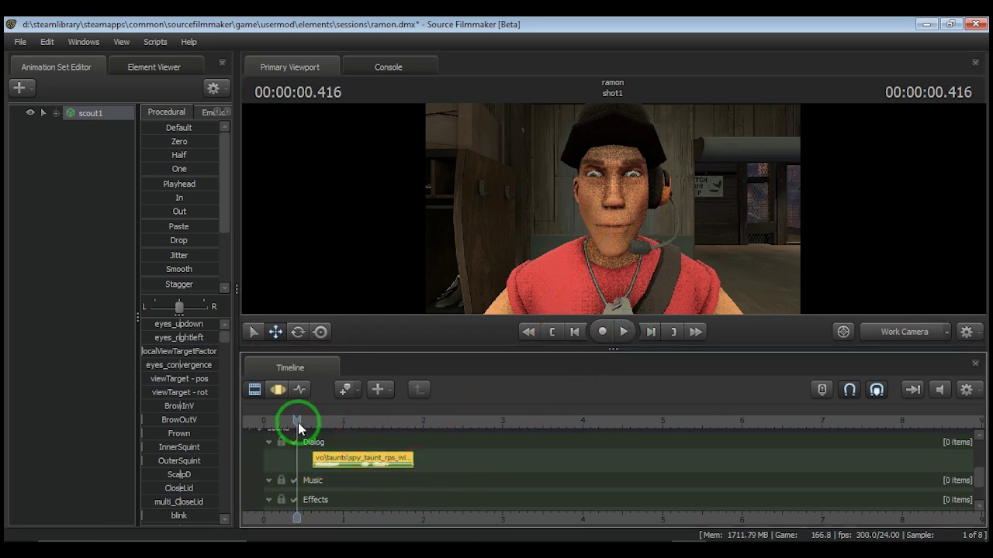
Show the waveform on the sound clip in the Dialog track.
click(333, 466)
right_click(350, 464)
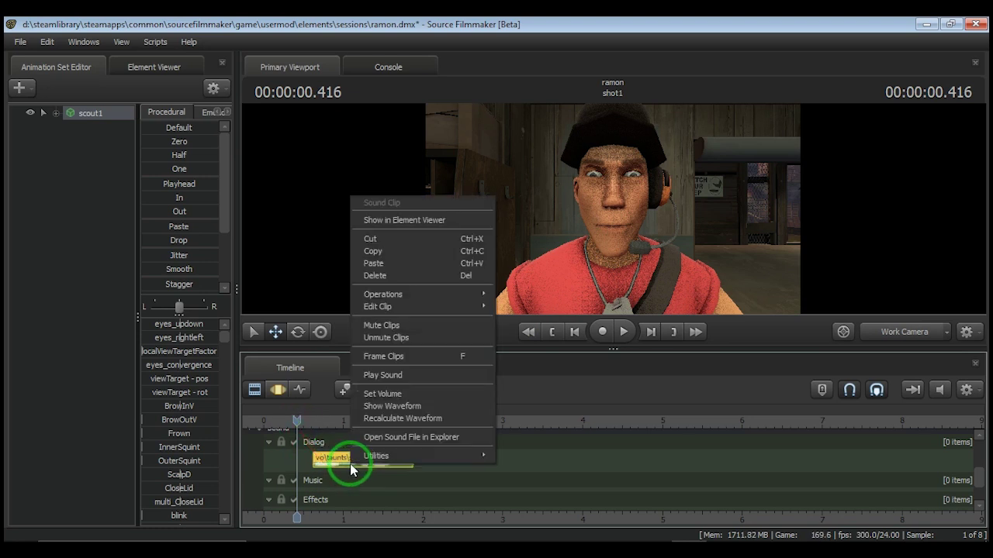
click(373, 407)
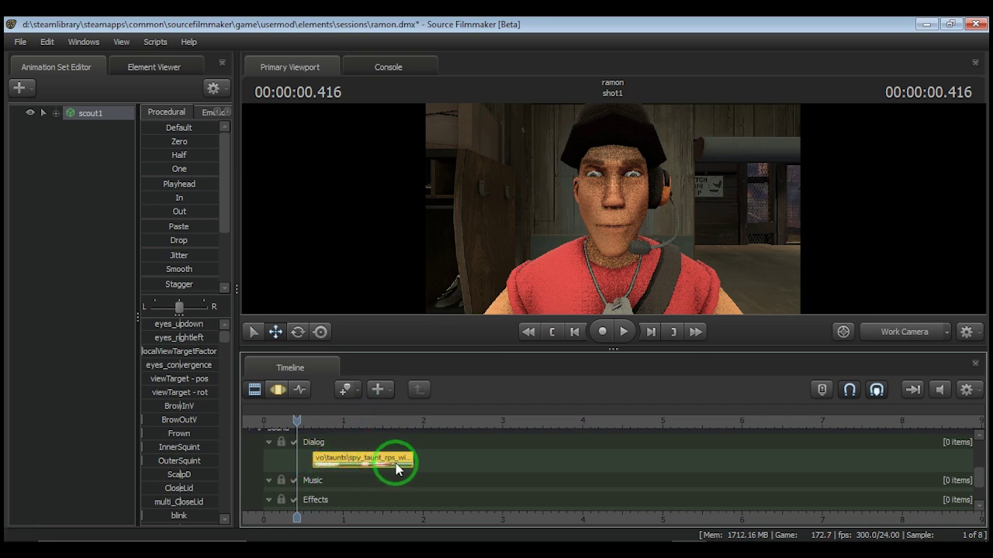
Extract phonemes from the selected dialog clip onto scout1's Face group, keeping the default extraction settings.
drag(397, 469, 78, 131)
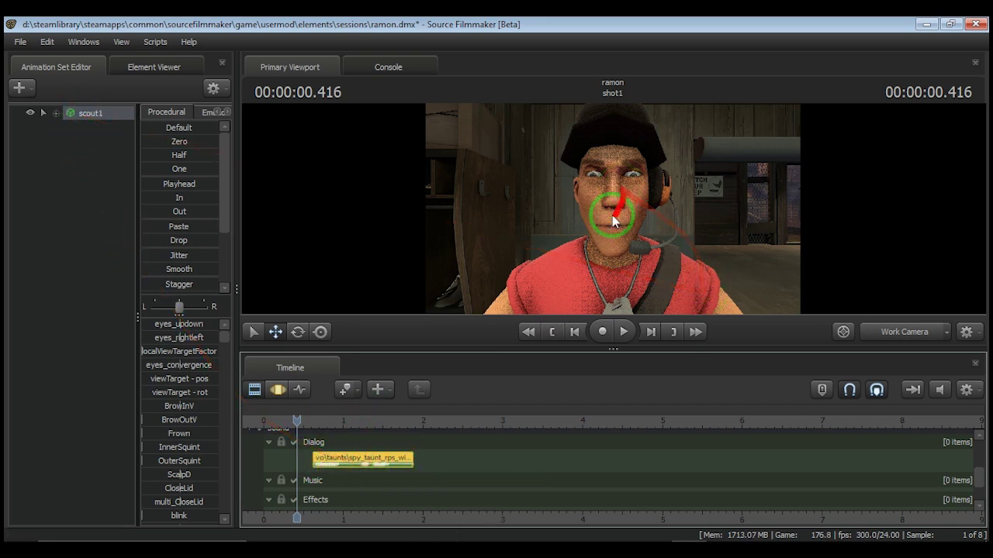
click(44, 114)
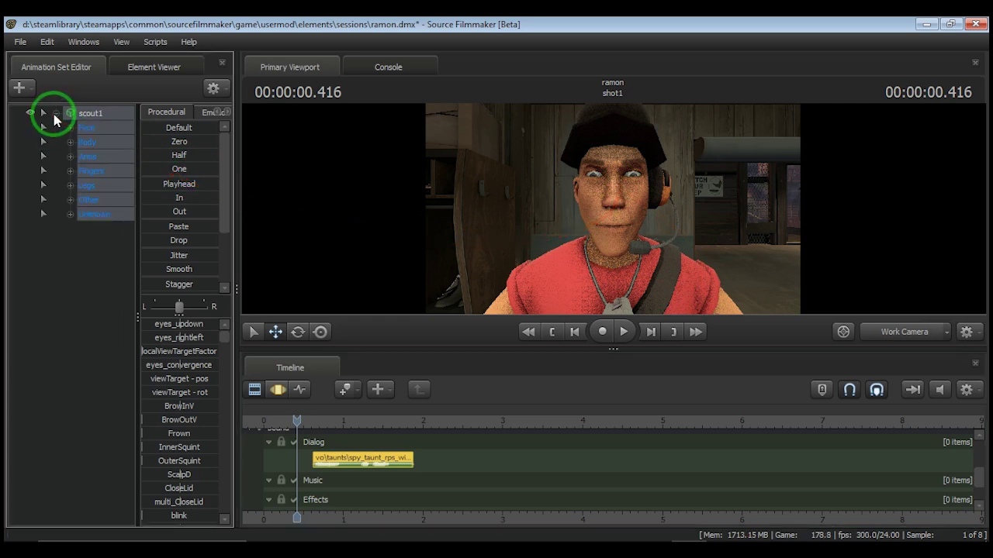
click(90, 127)
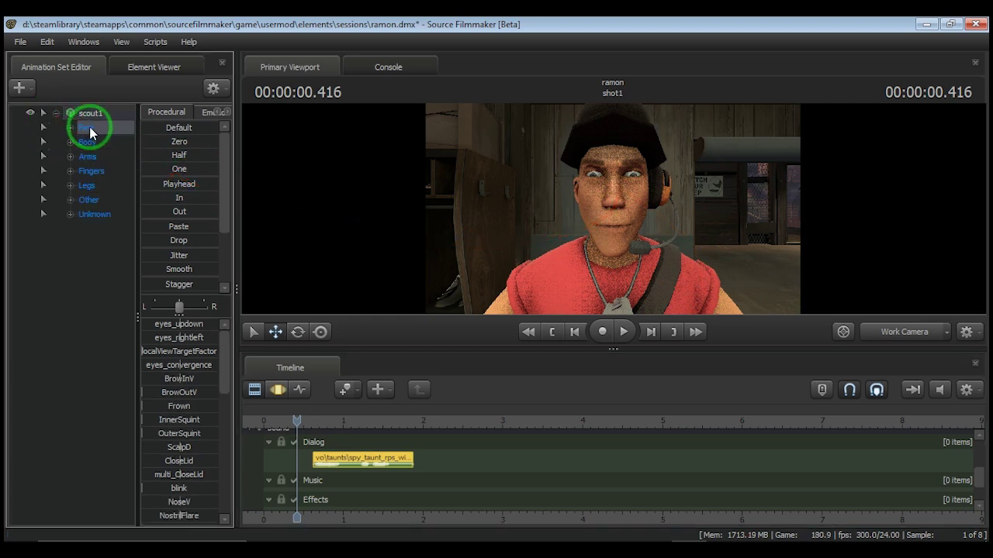
mouse_move(89, 127)
mouse_down()
mouse_move(72, 300)
mouse_move(266, 439)
mouse_move(372, 466)
mouse_move(92, 146)
mouse_move(91, 126)
mouse_up()
right_click(91, 126)
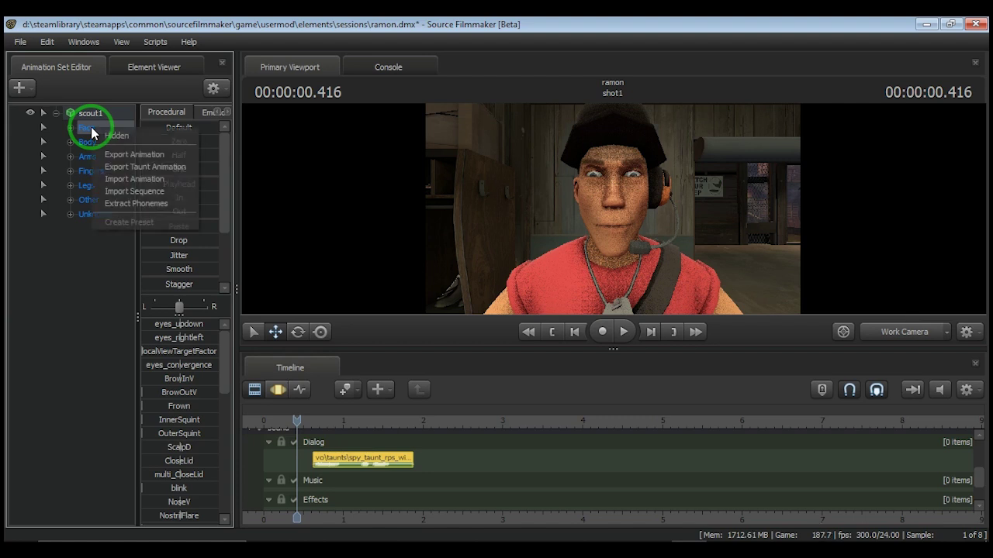
click(129, 203)
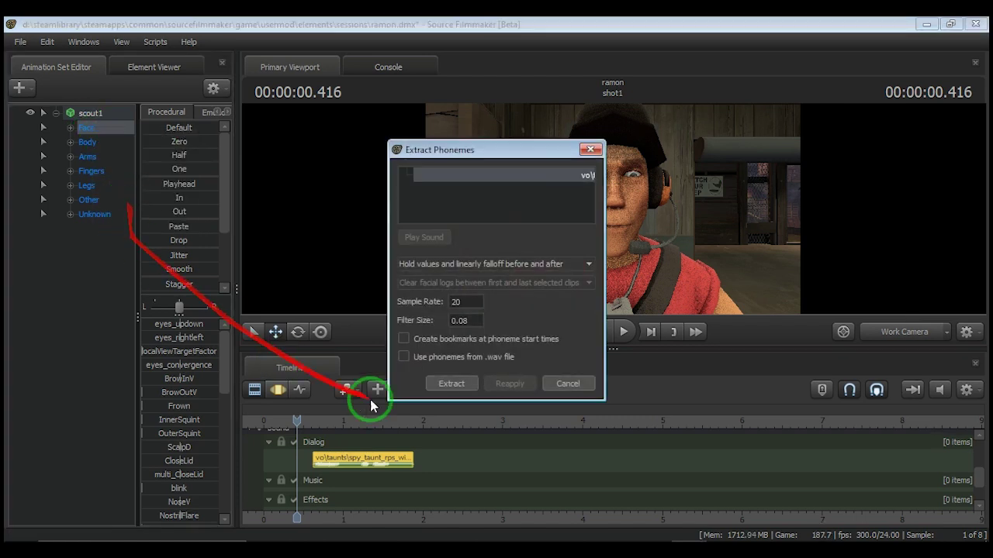
click(443, 381)
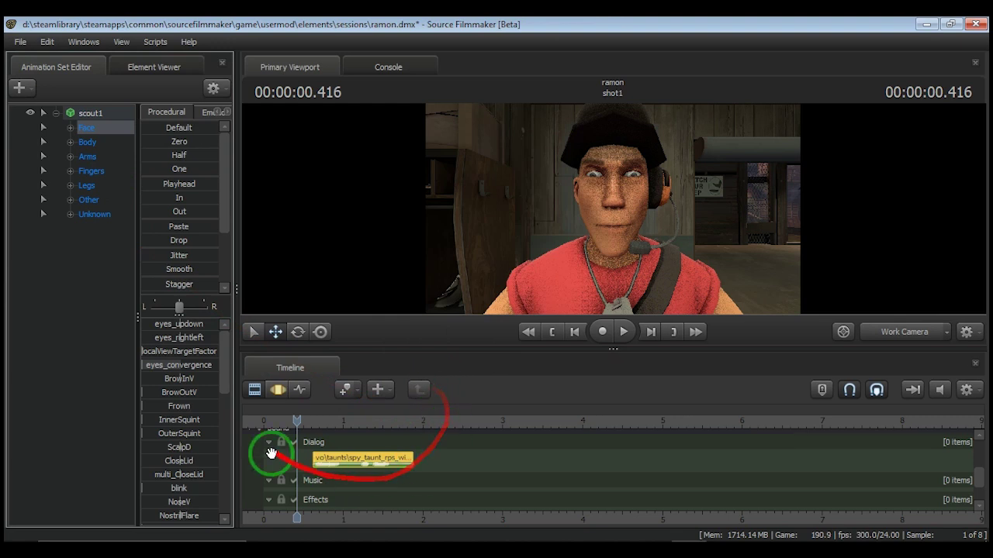
Play the shot from its start twice to check the Scout's lip sync against the dialog.
click(552, 332)
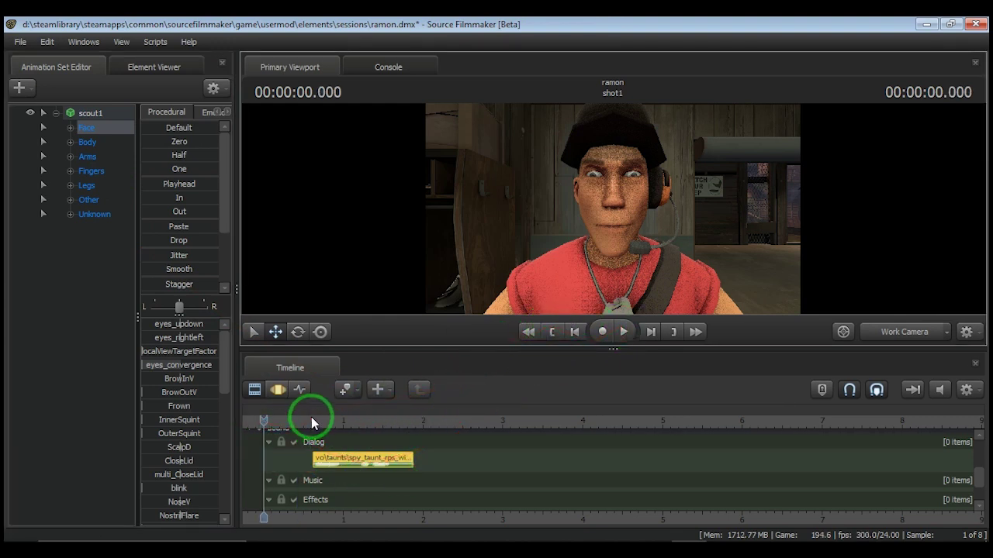
click(625, 332)
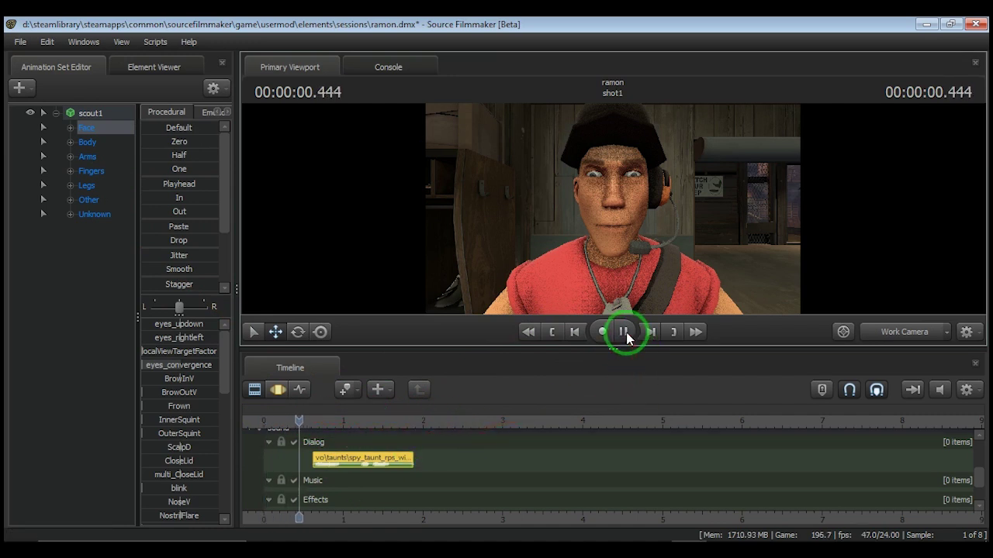
click(624, 332)
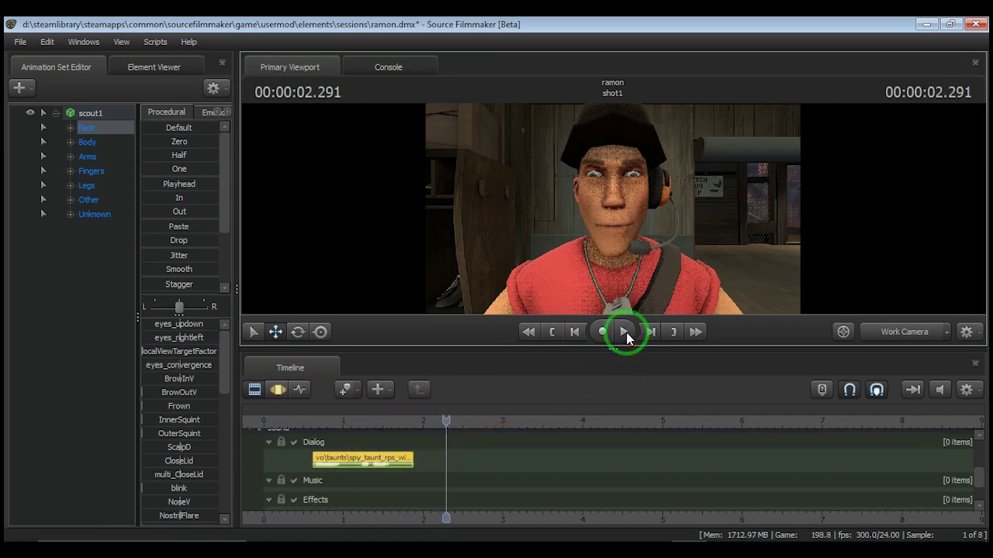
click(551, 332)
click(624, 332)
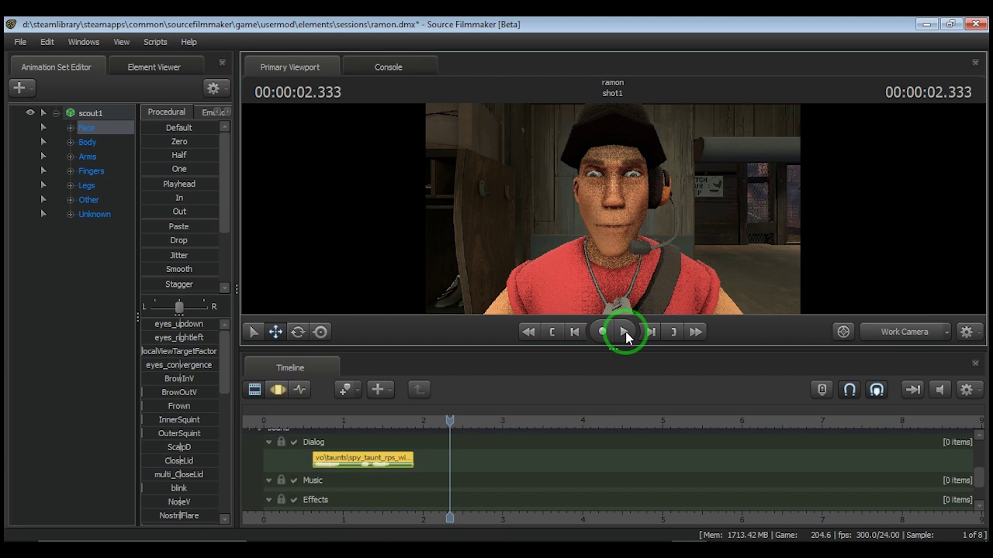
Delete the spy taunt sound clip from the Dialog track and reopen the sound import browser for that track.
right_click(366, 459)
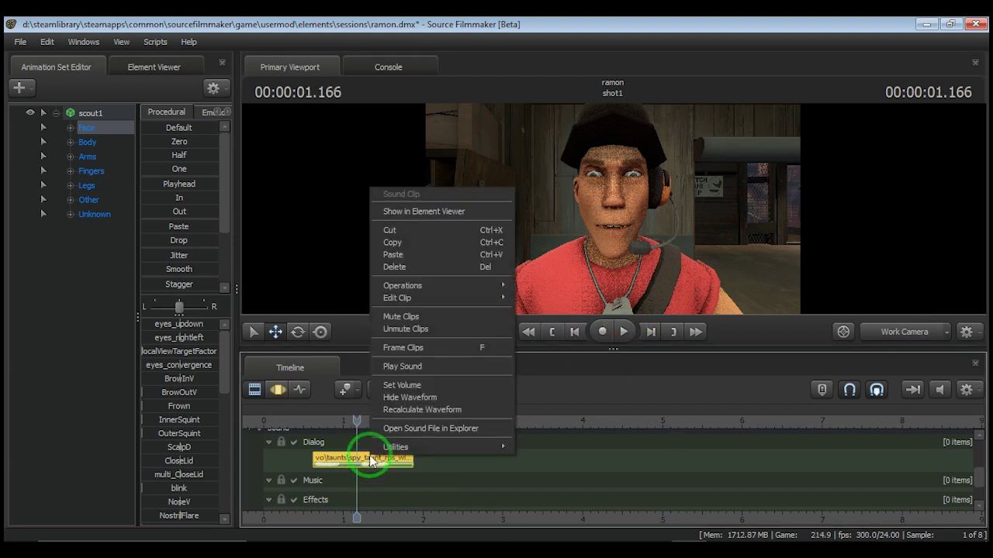
click(419, 266)
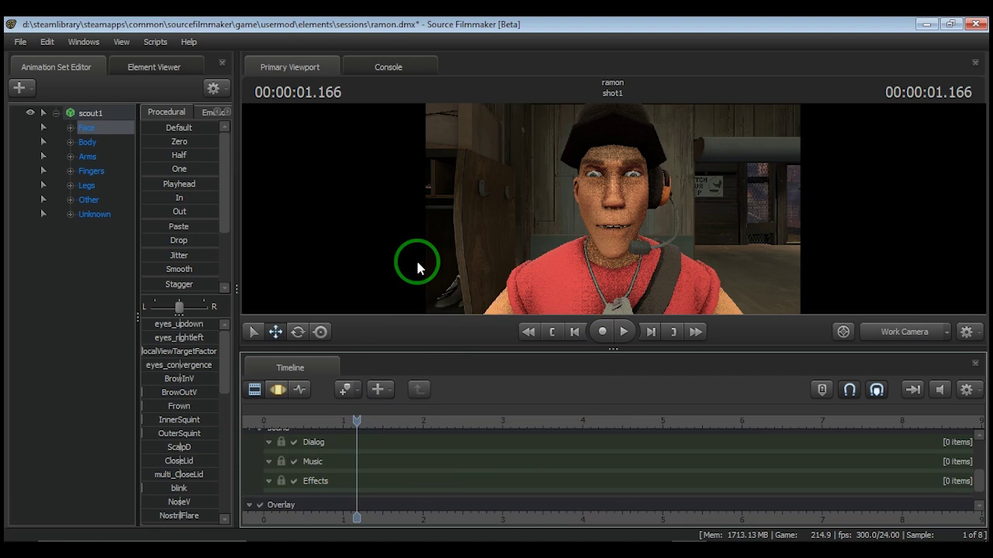
right_click(350, 440)
click(388, 350)
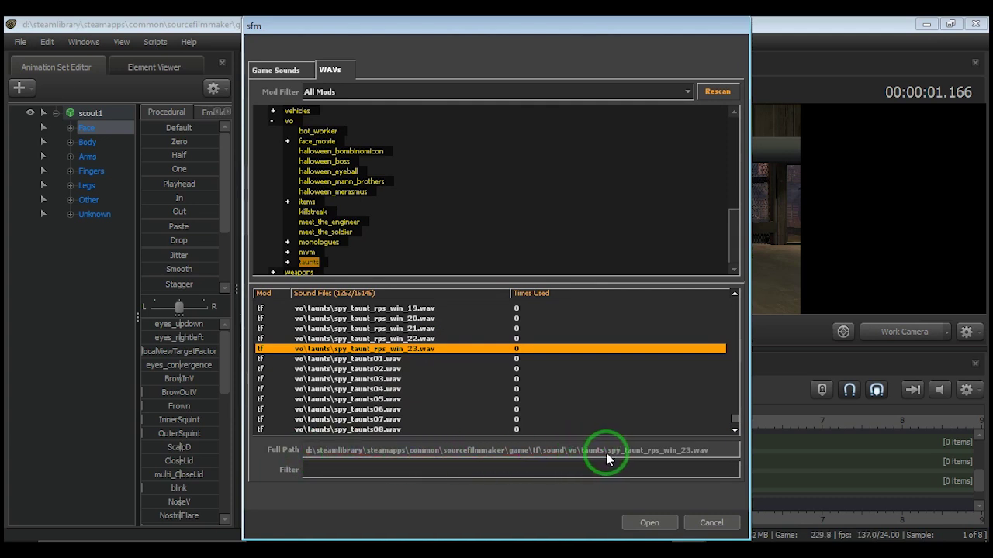
Copy the folder path d:\steamlibrary\steamapps\common\sourcefilmmaker\game\tf\sound\vo\taunts\ from the selected sound's full path and open it in File Explorer.
drag(609, 450, 290, 448)
key(ctrl+c)
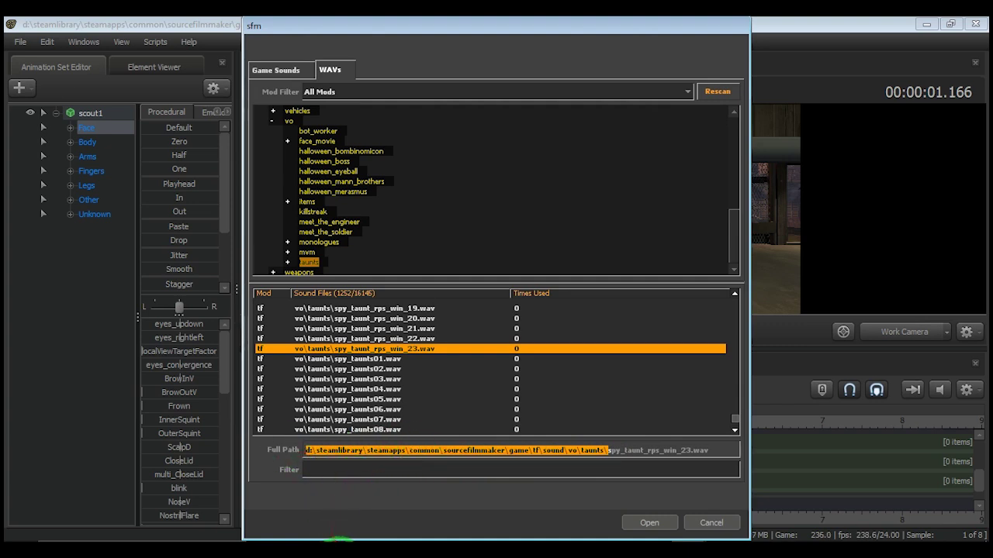
click(279, 518)
right_click(167, 132)
click(167, 130)
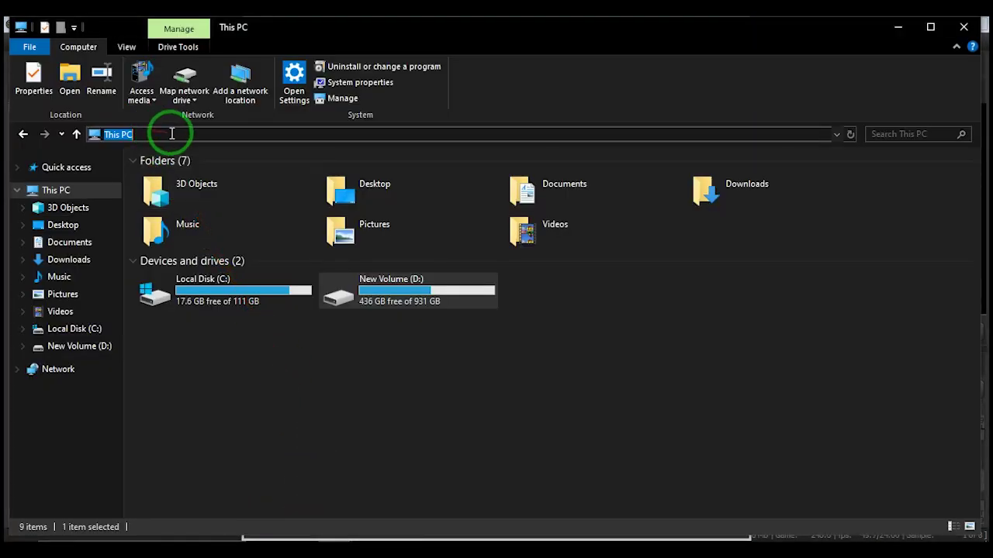
right_click(172, 133)
click(204, 195)
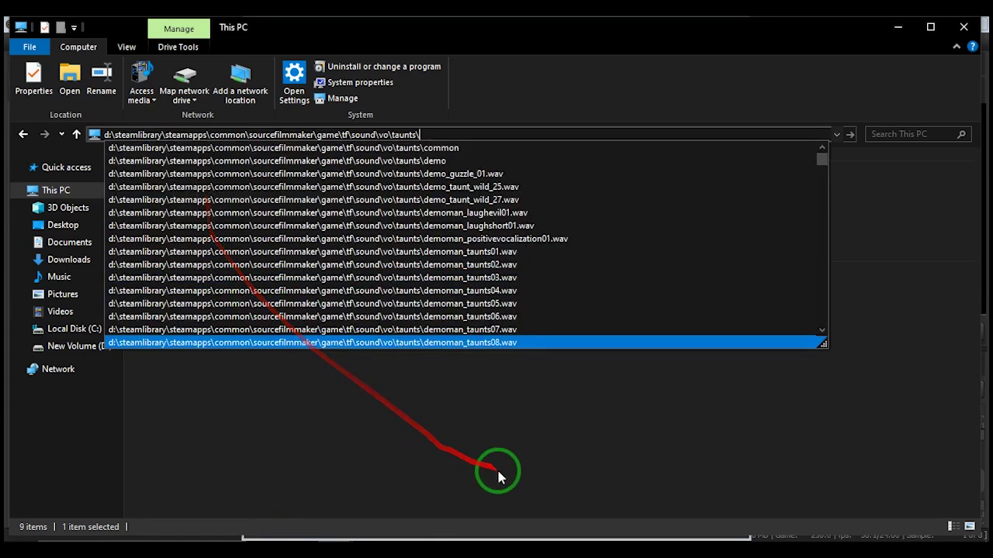
key(Return)
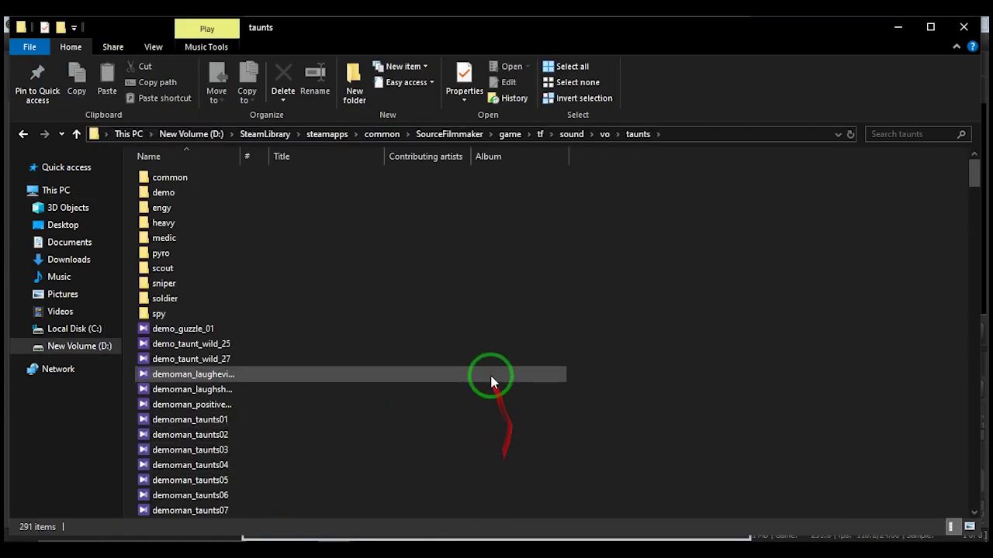
Look through the taunts sound folder, switch to the S4-V39 folder and play My-voice.mp3 to check the recording, closing the player.
scroll(492, 380, down, 20)
scroll(490, 377, down, 15)
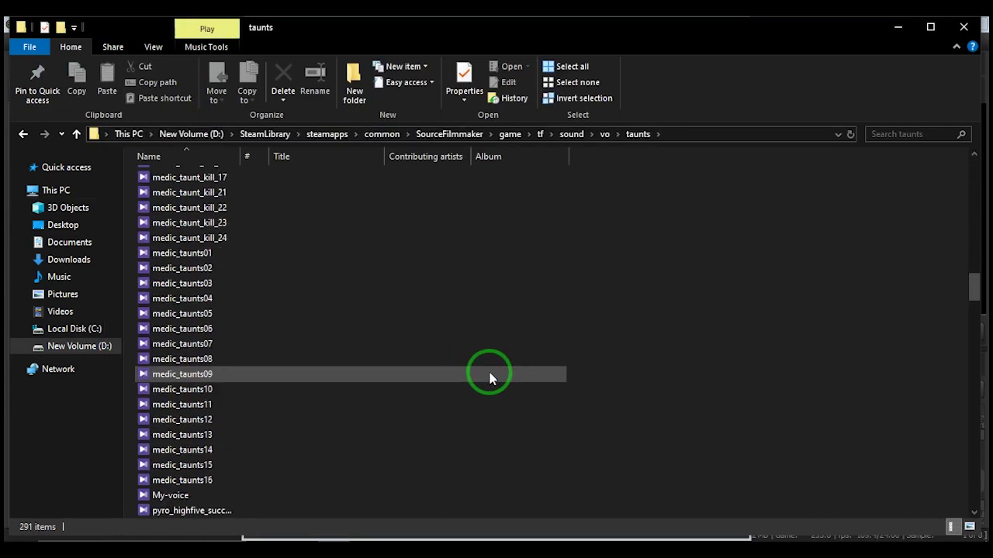
drag(977, 331, 953, 328)
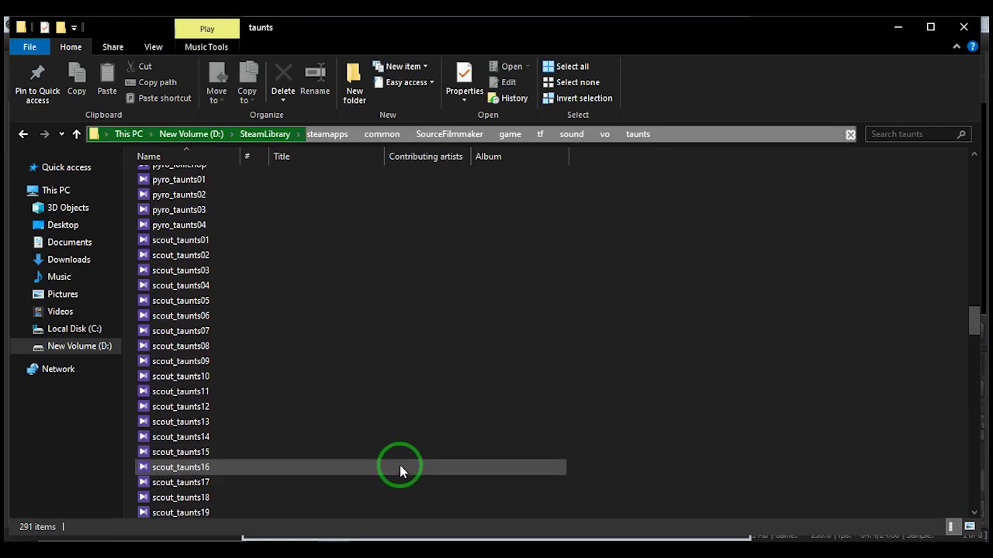
mouse_move(335, 539)
click(395, 504)
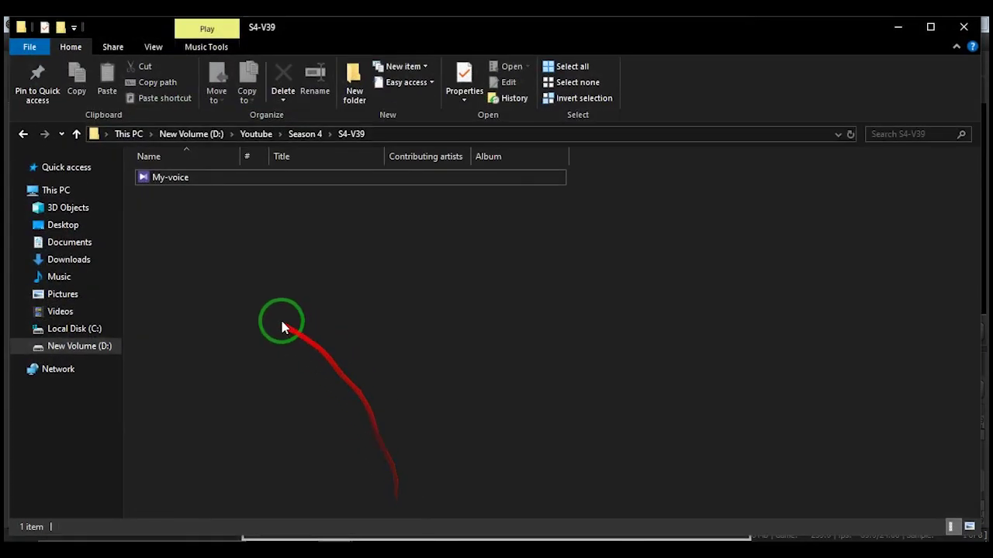
double_click(163, 178)
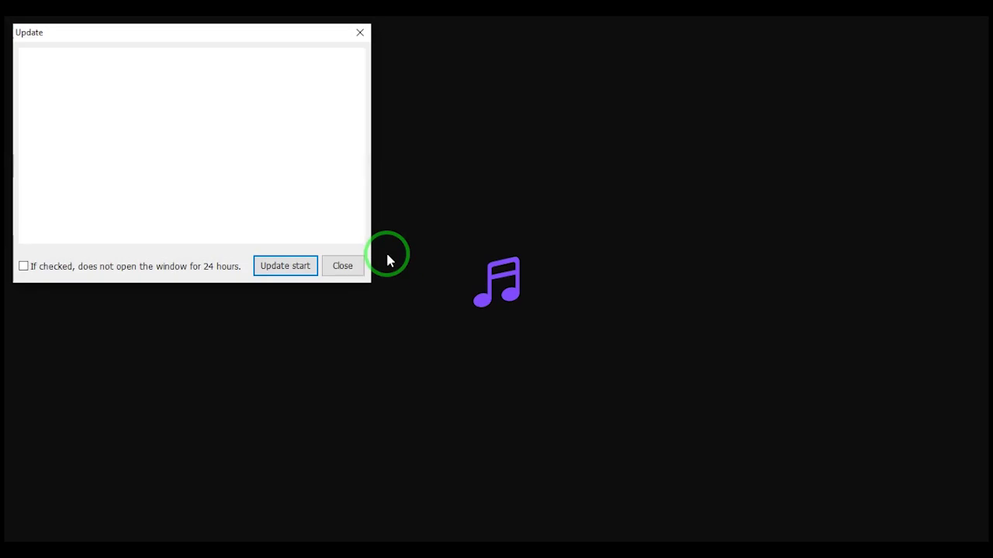
click(353, 266)
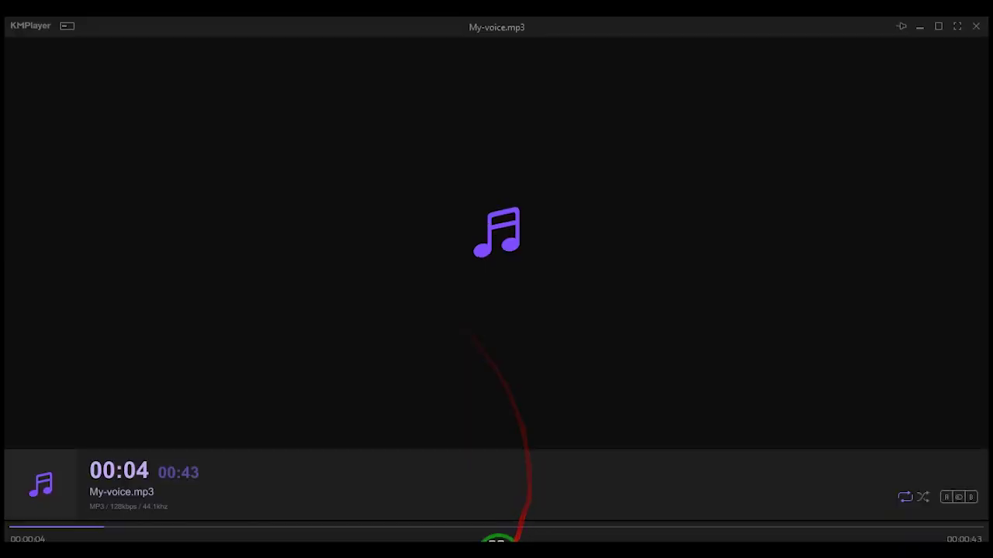
click(975, 26)
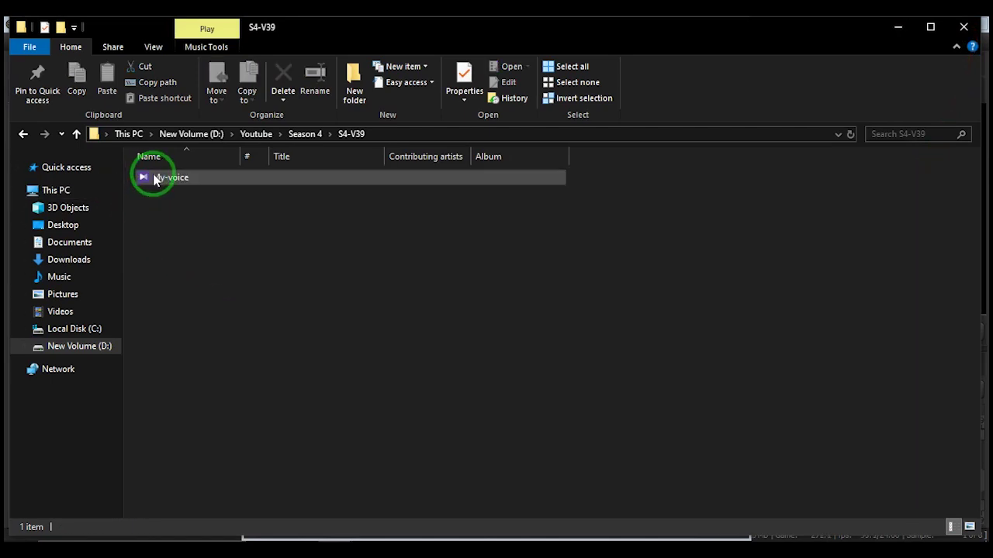
Switch to the Chrome browser, search Google for "mp3 to wav" and open CloudConvert's MP3 to WAV Converter.
click(296, 550)
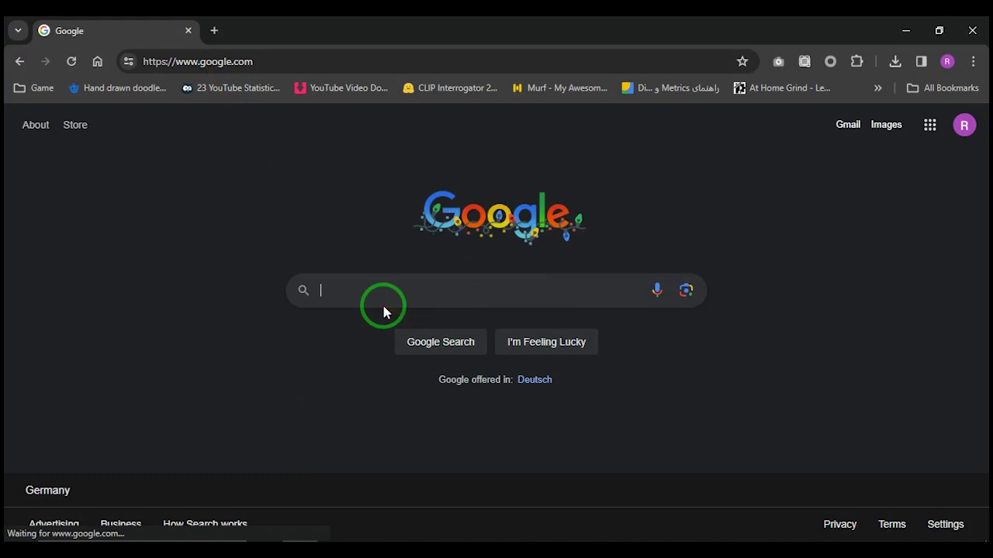
text(mp3 to wav)
key(Return)
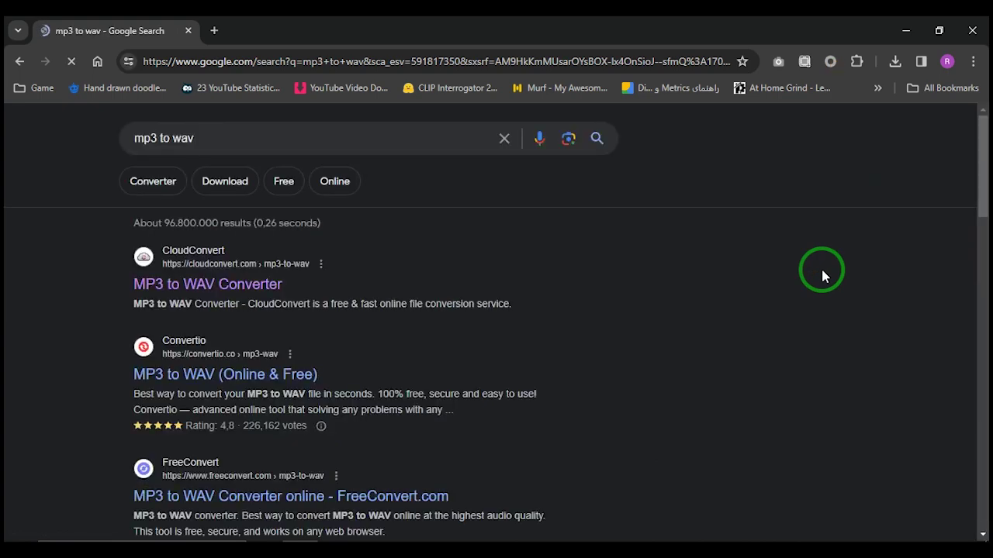
click(217, 286)
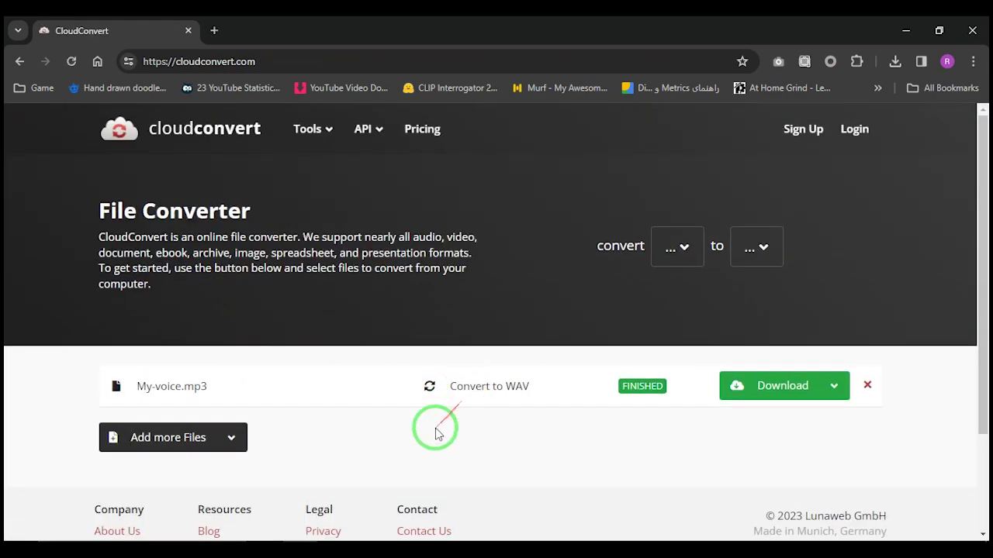
Add My-voice.mp3 from the S4-V39 folder to the converter and convert it to WAV.
click(160, 450)
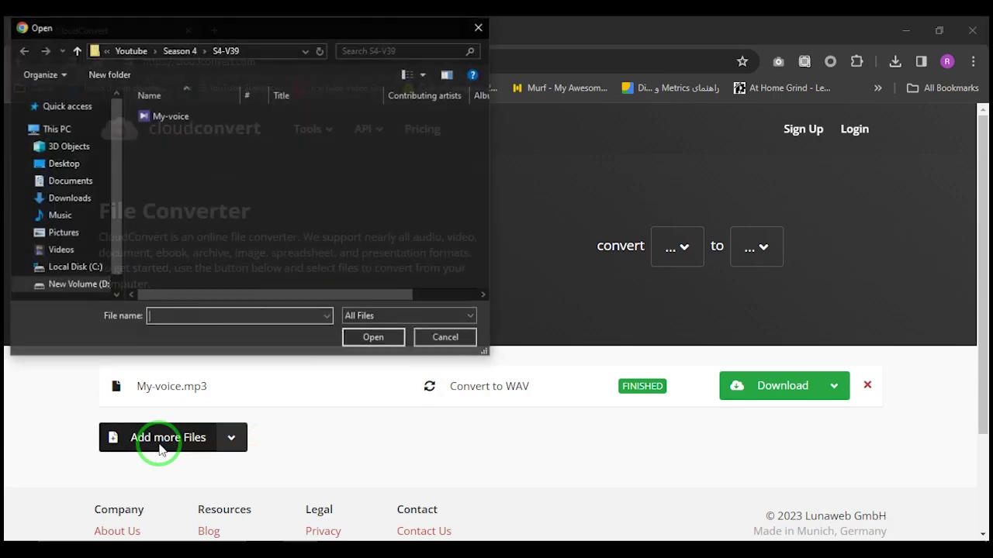
double_click(165, 118)
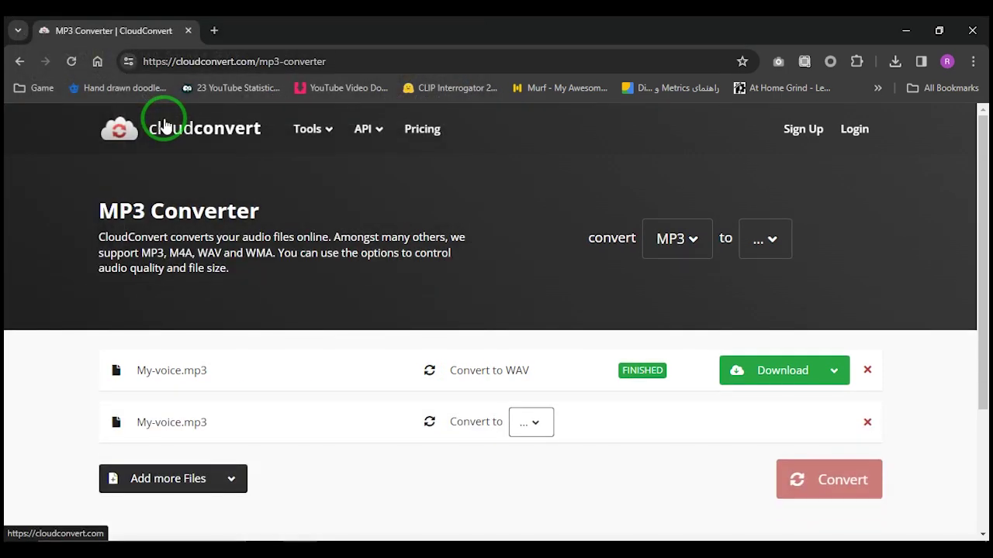
click(533, 422)
click(500, 453)
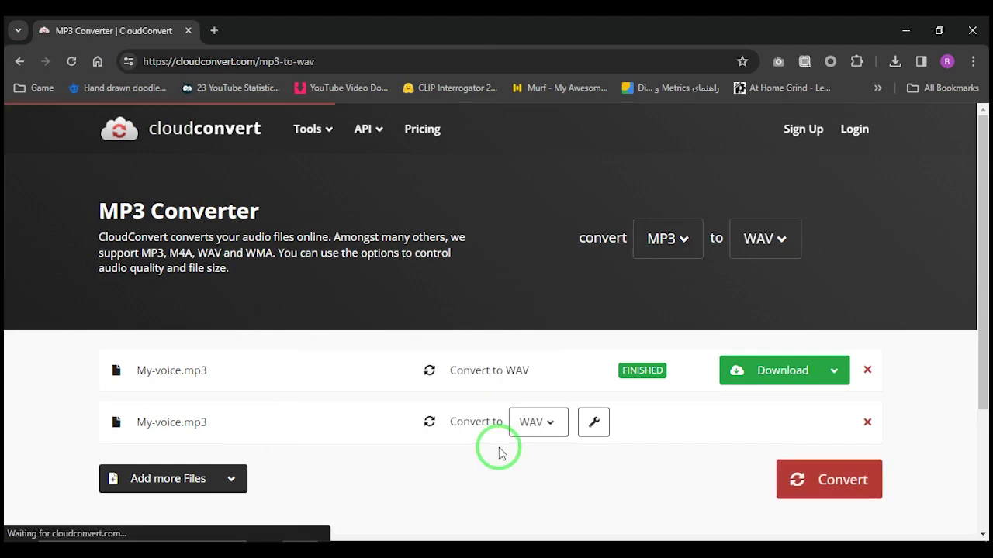
click(834, 484)
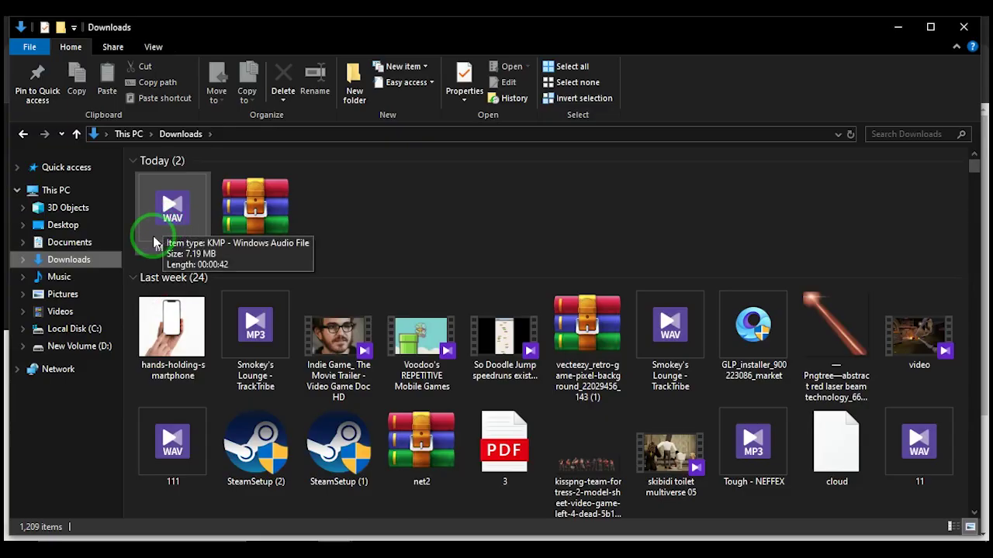
Copy the converted My-voice WAV file from Downloads into the S4-V39 folder in File Explorer.
click(152, 231)
right_click(153, 231)
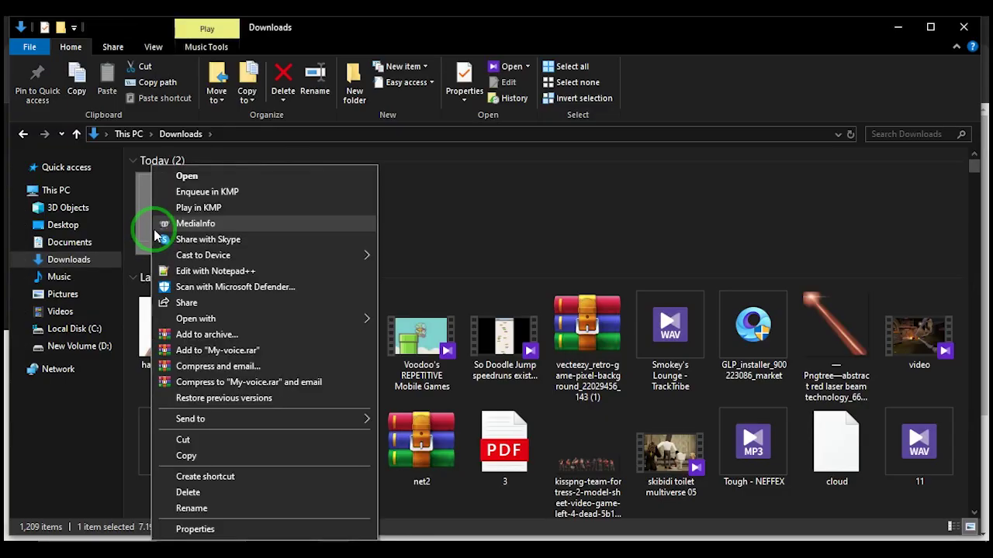
click(222, 453)
click(28, 137)
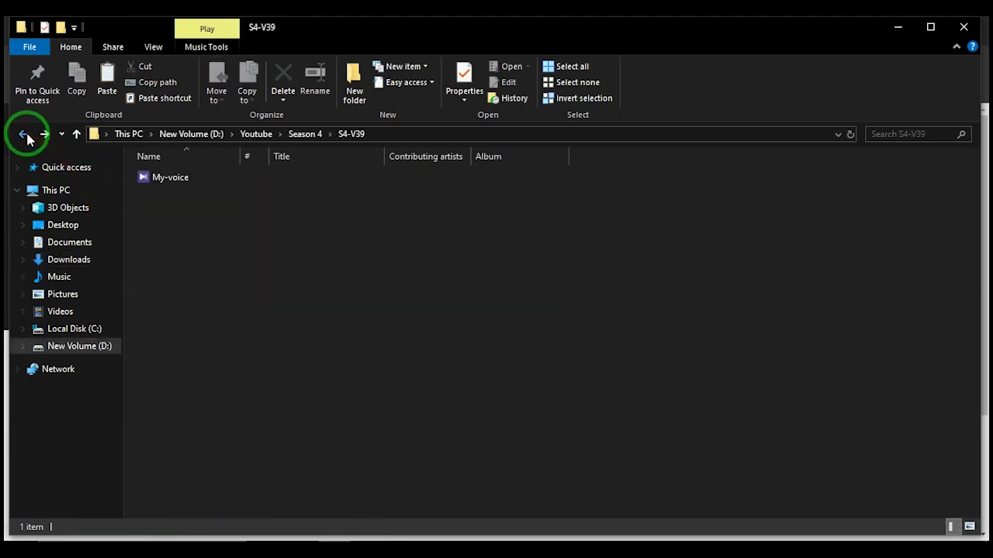
right_click(217, 262)
click(270, 363)
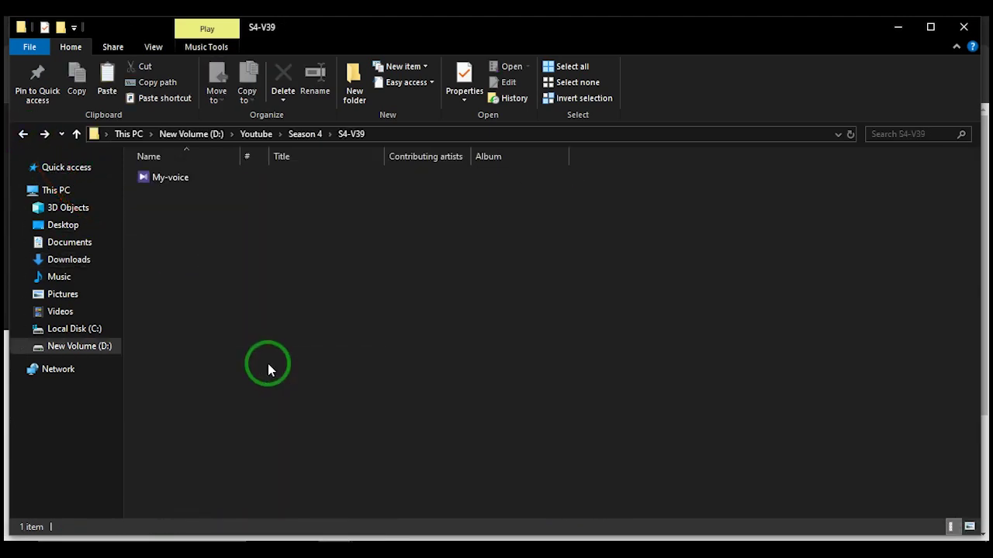
Rename the pasted My-voice WAV file as 100.
right_click(172, 197)
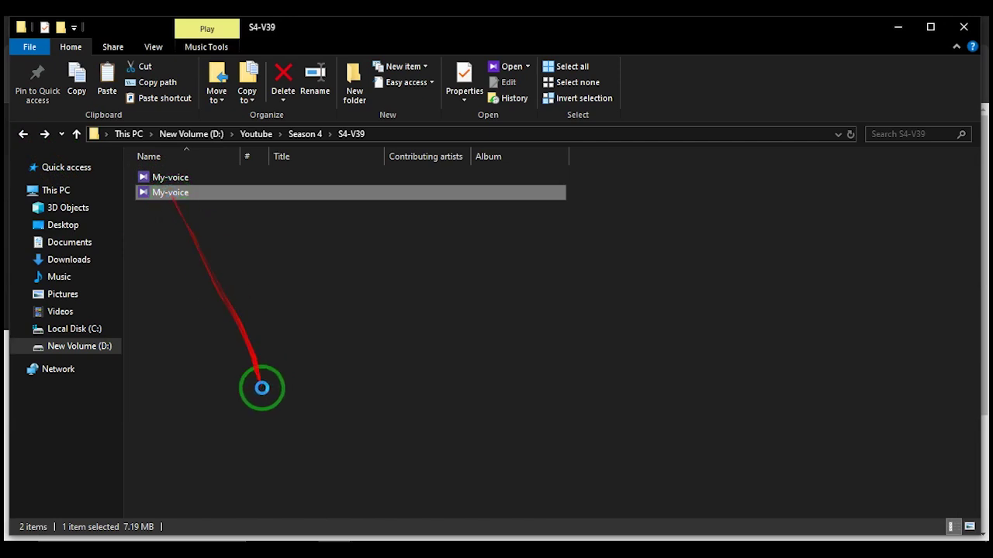
click(230, 507)
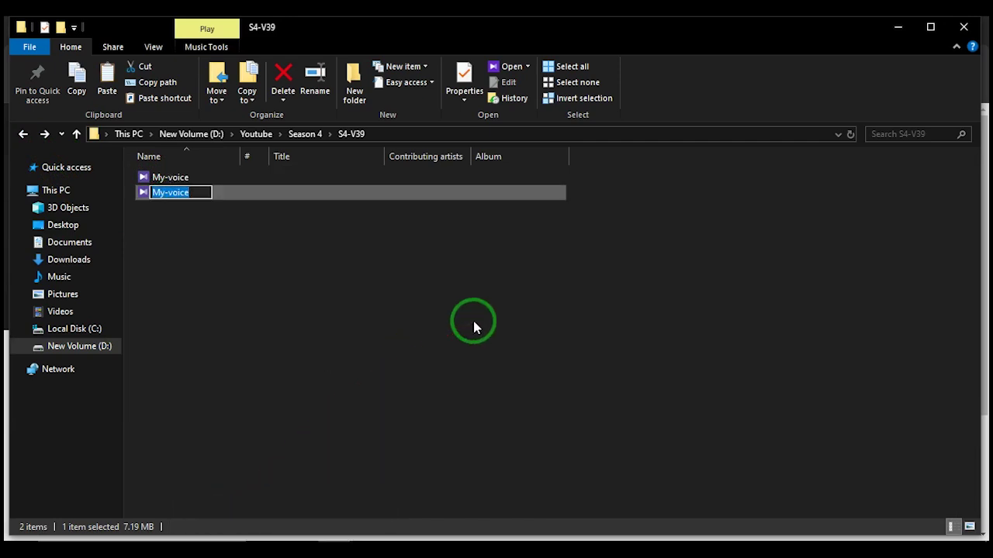
text(100)
key(Return)
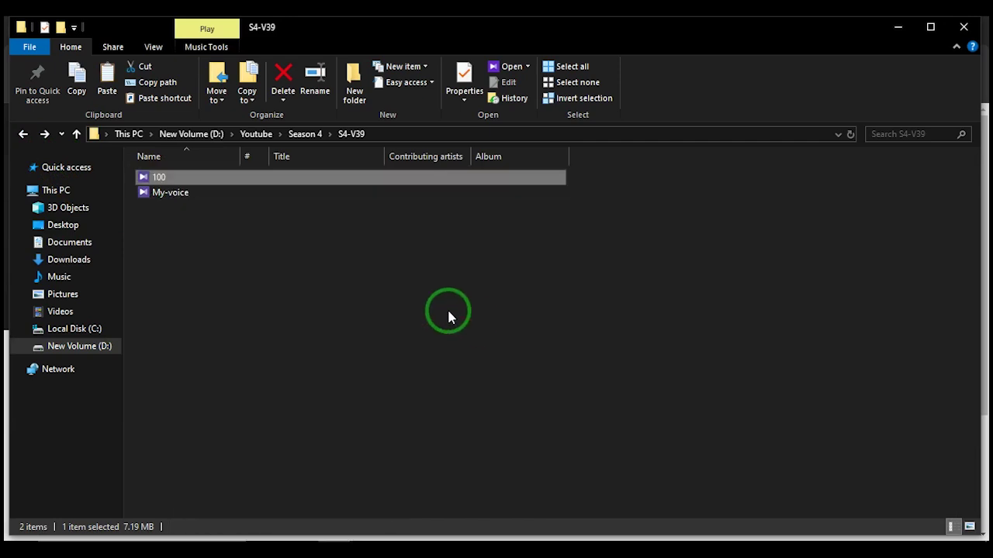
Copy the 100 WAV file from the S4-V39 folder into Source Filmmaker's tf\sound\vo\taunts folder.
click(217, 231)
click(159, 181)
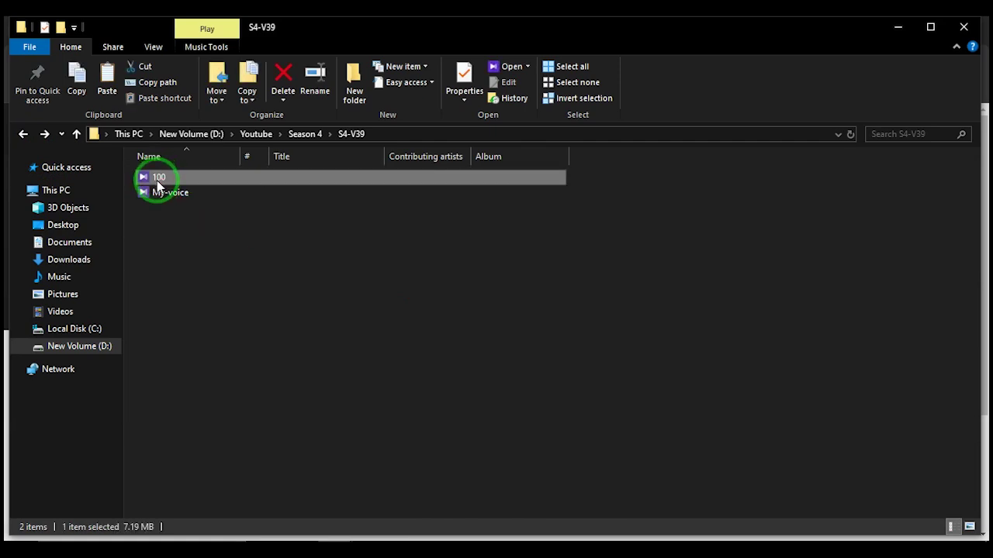
mouse_move(344, 546)
click(278, 504)
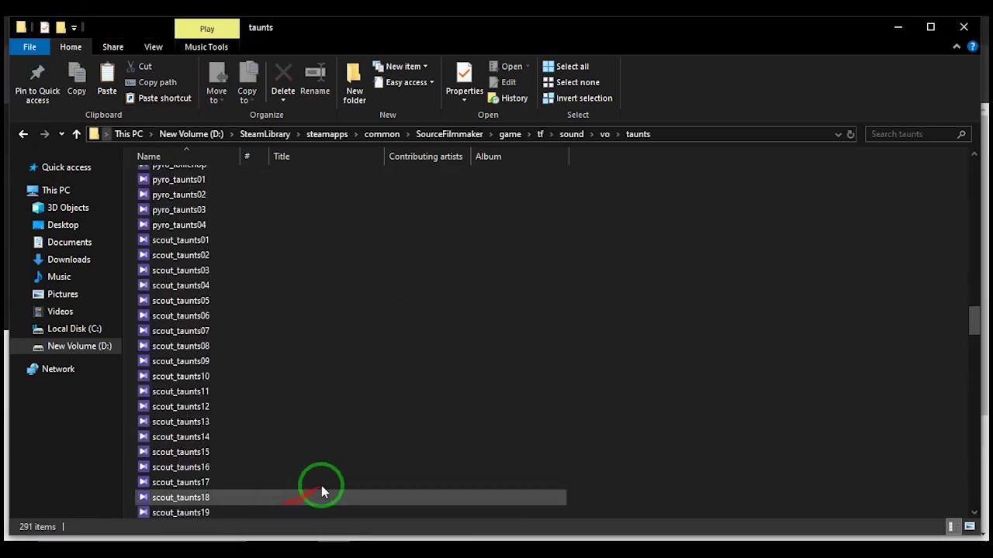
click(472, 316)
right_click(472, 315)
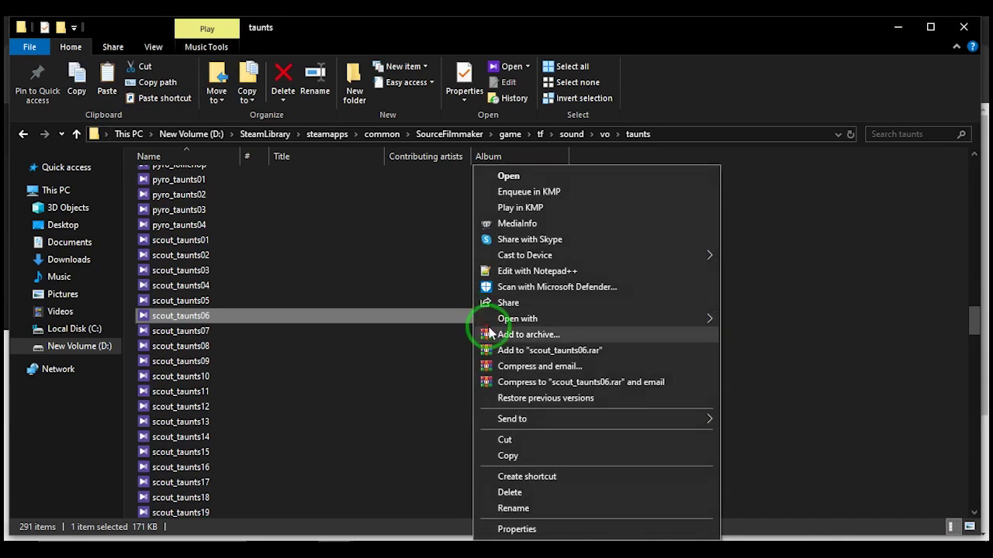
click(931, 324)
right_click(925, 325)
click(853, 415)
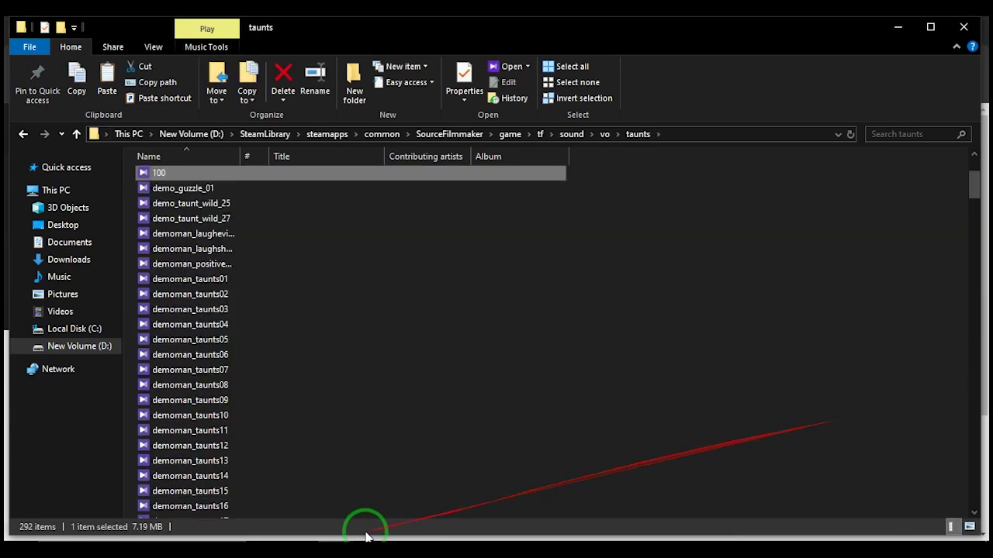
Switch back to Source Filmmaker and open the sound import browser for the Dialog track.
drag(146, 178, 396, 461)
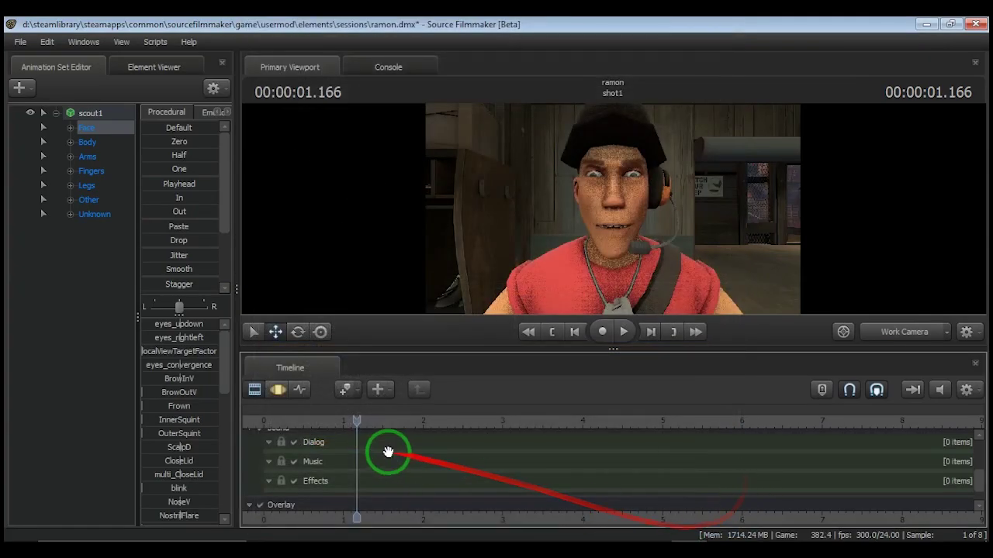
right_click(359, 446)
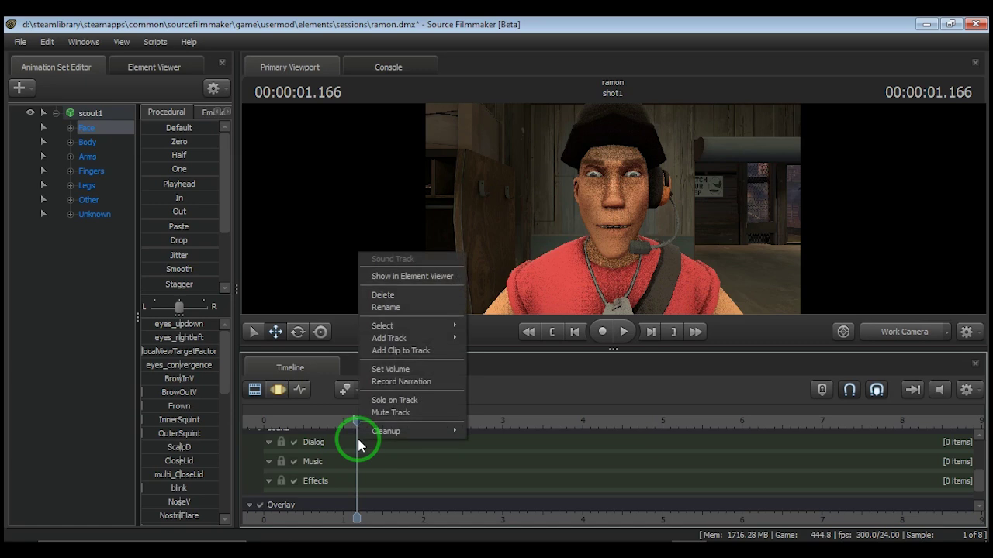
click(400, 351)
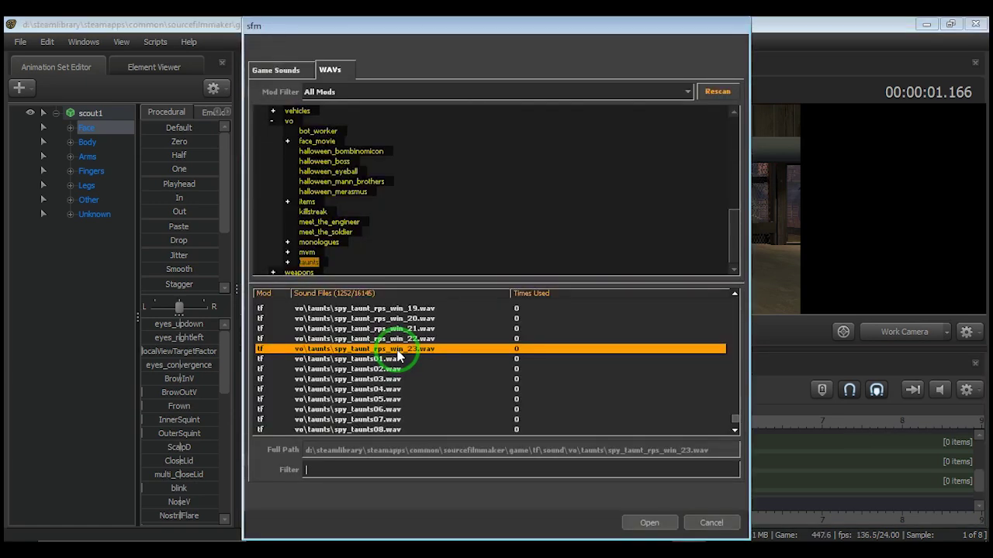
Try to find the new sound by filtering the taunts WAV list for 100, and clear the filter.
click(332, 471)
text(100)
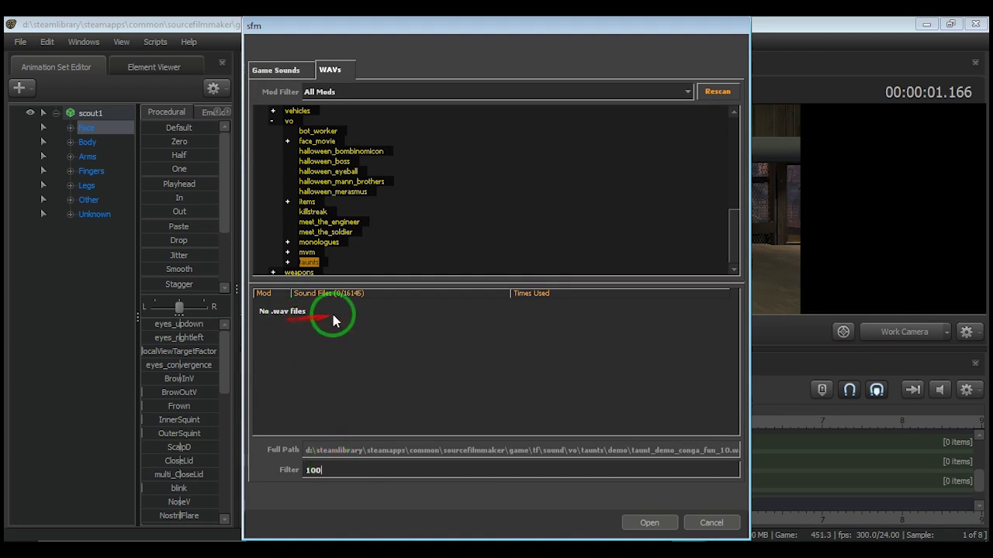
key(BackSpace)
key(BackSpace)
key(BackSpace)
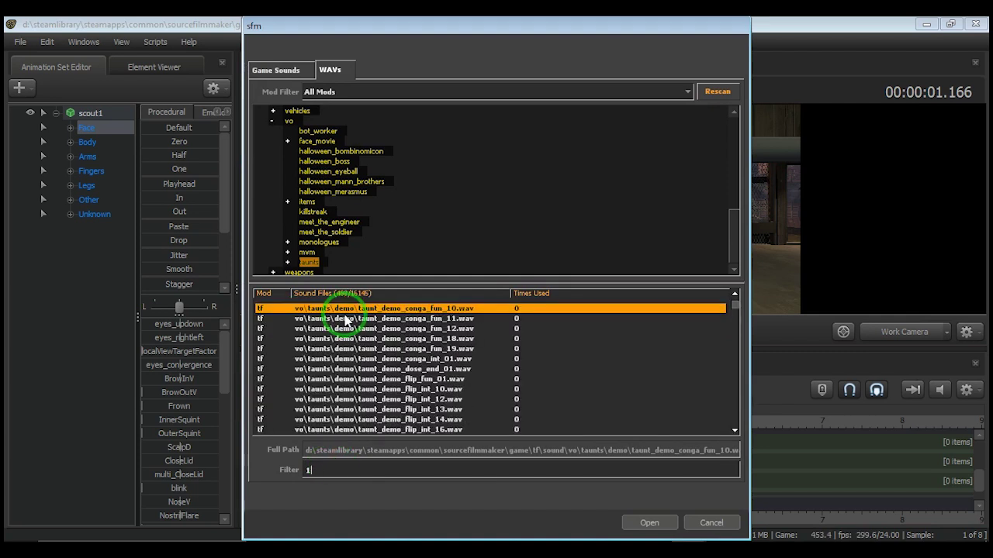
Rescan the WAV list, filter it for 100 and import vo\taunts\100.wav into the Dialog track.
click(718, 92)
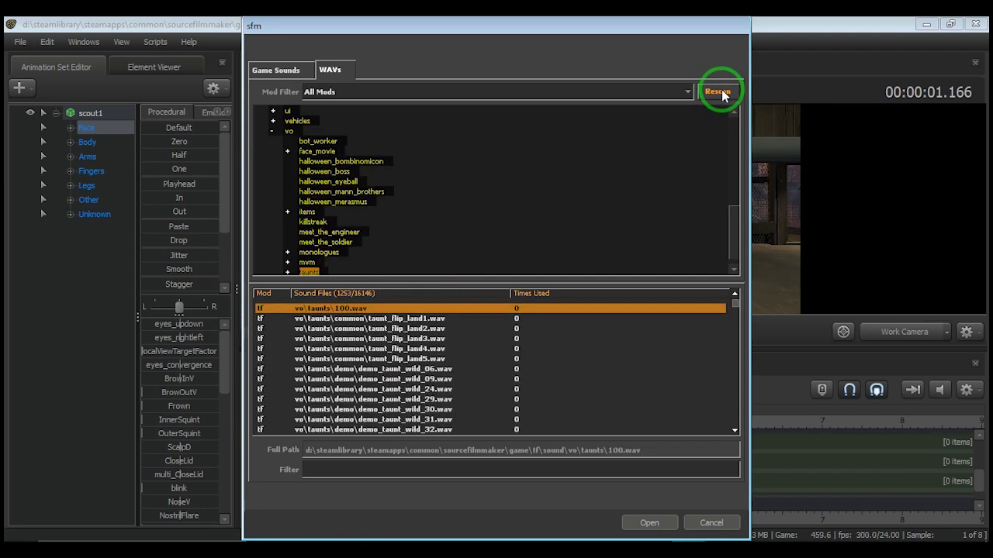
click(330, 471)
text(10)
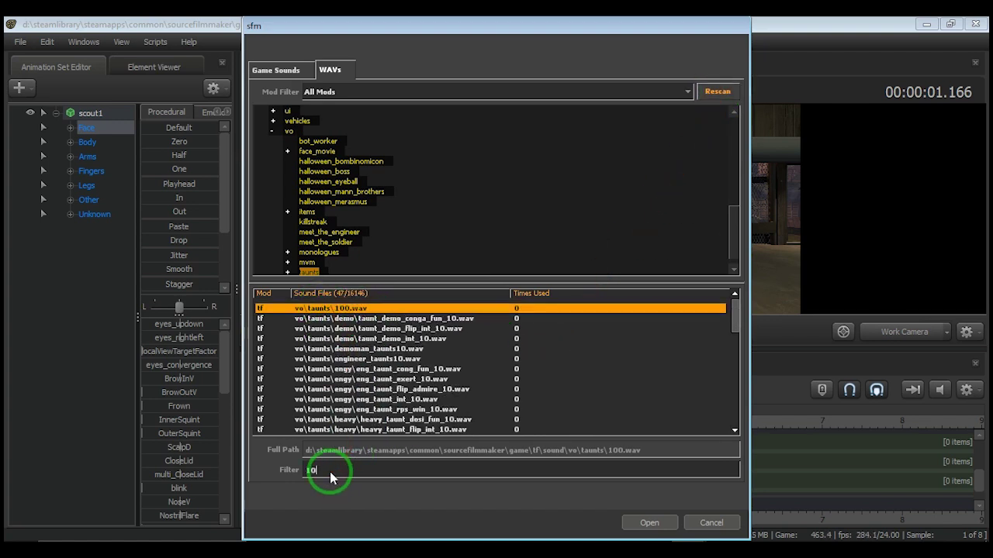
text(0)
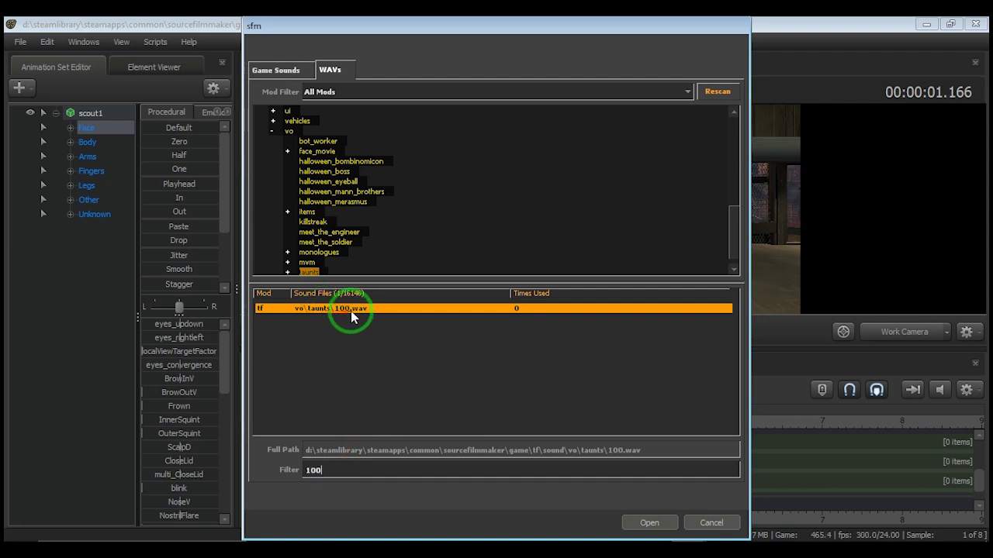
click(414, 401)
click(646, 524)
click(643, 525)
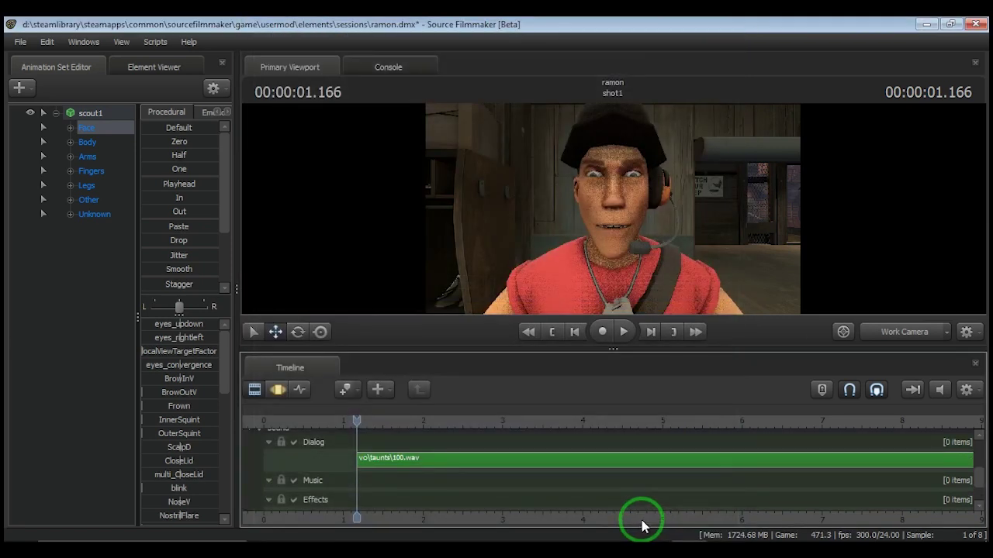
Move the 100.wav clip to start at 00:00:00.750 on the Dialog track and set the playhead to 00:00:00.625.
click(322, 419)
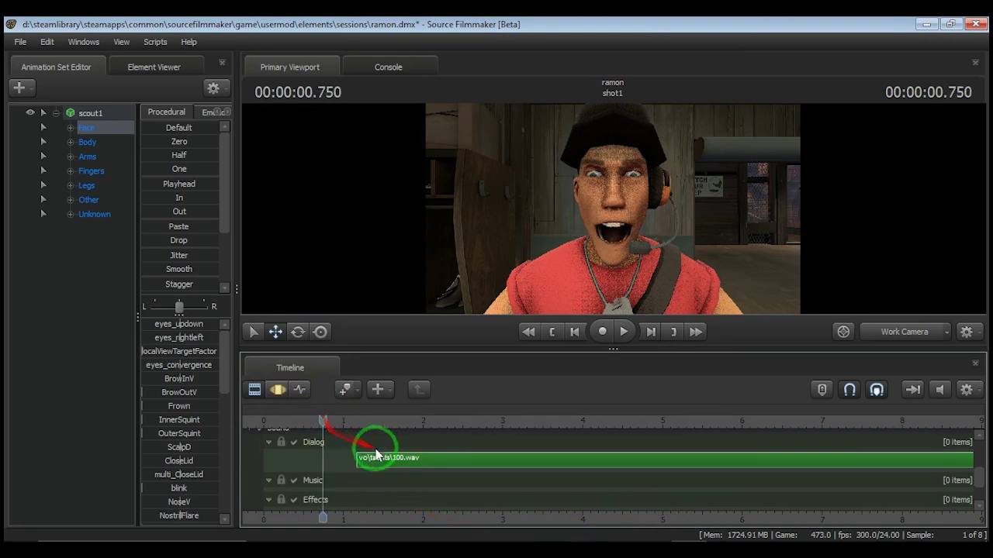
drag(386, 459, 350, 459)
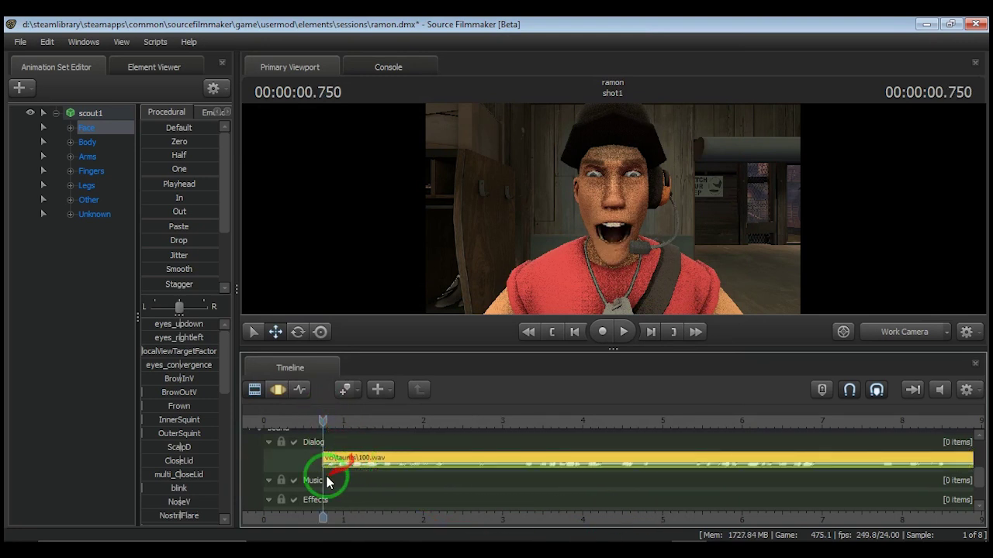
click(296, 419)
mouse_move(299, 419)
mouse_down()
mouse_move(612, 434)
mouse_move(313, 425)
mouse_up()
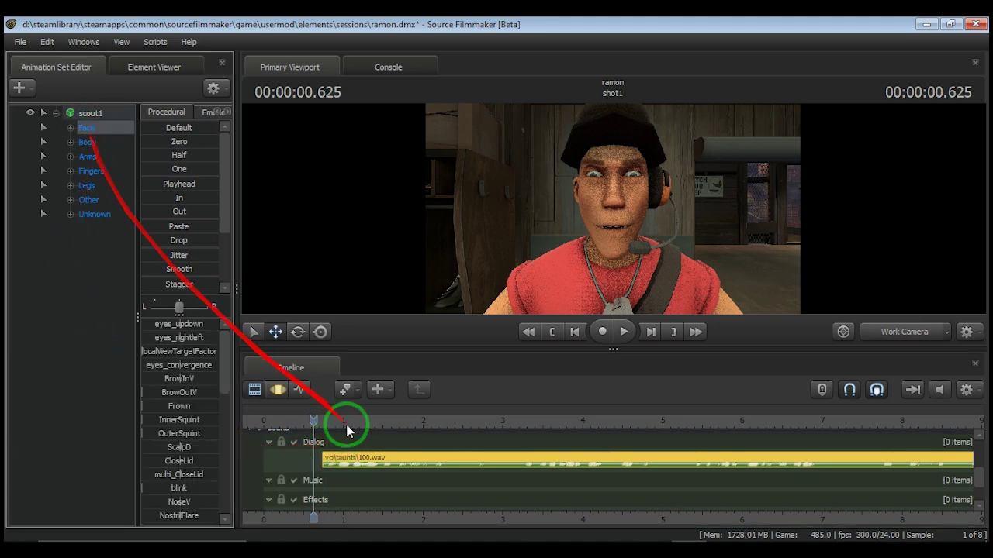
Extract phonemes from the vo\taunts\100.wav dialog clip onto scout1's Face controls.
click(381, 463)
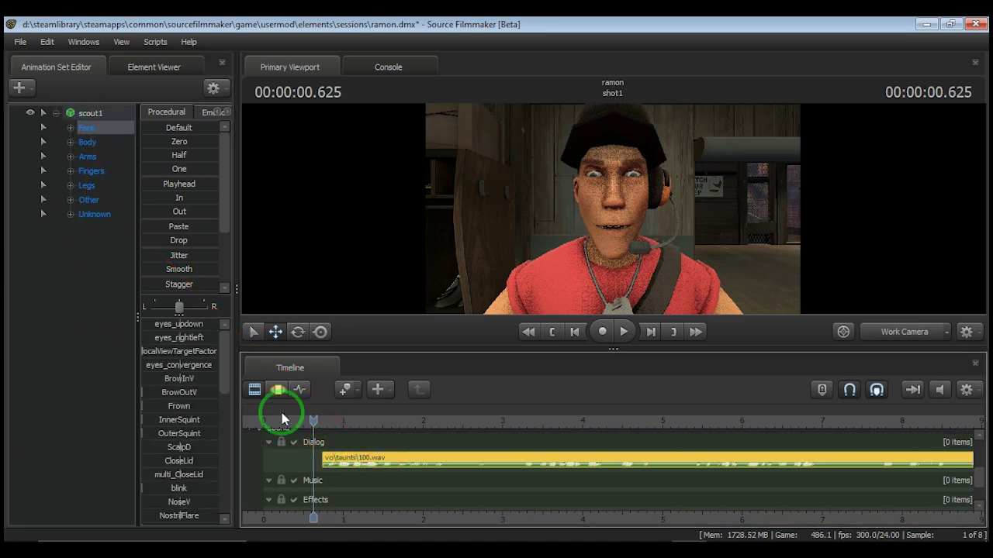
right_click(87, 128)
click(128, 206)
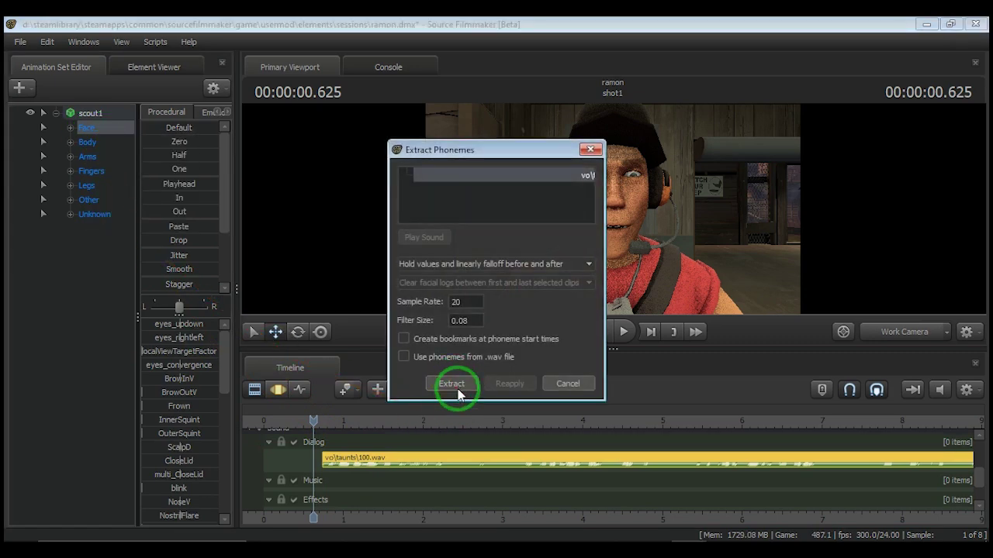
click(457, 390)
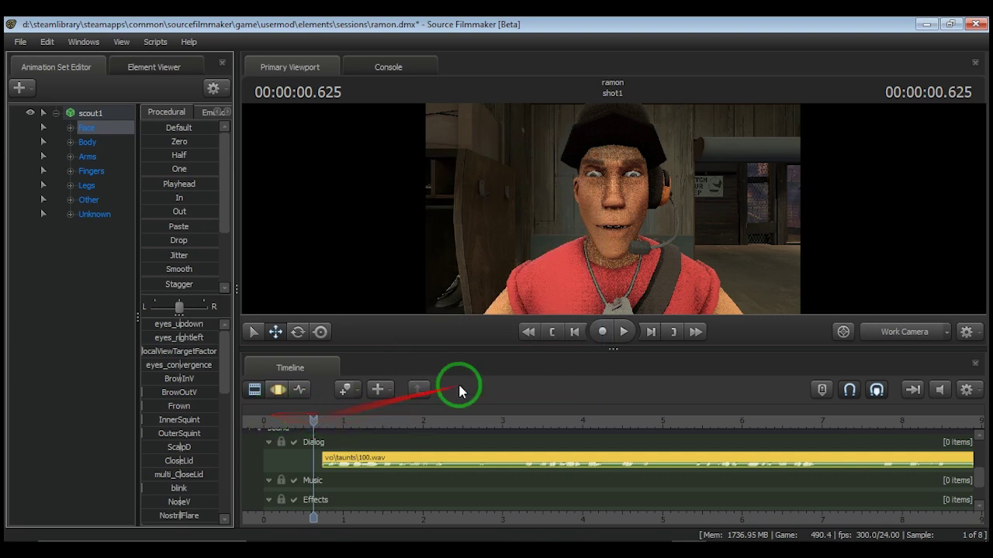
Play the shot from the beginning to check the lip sync against the custom recording.
click(551, 332)
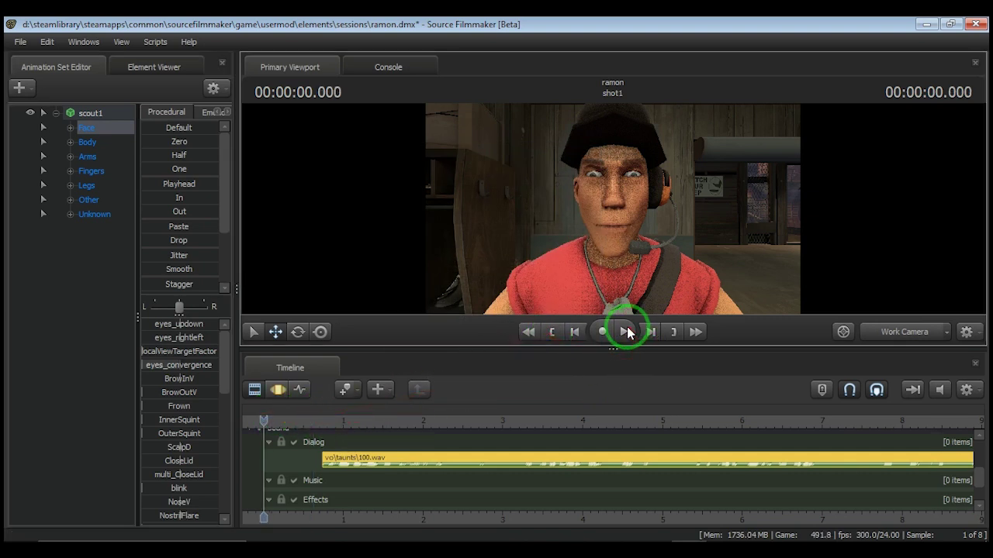
click(627, 329)
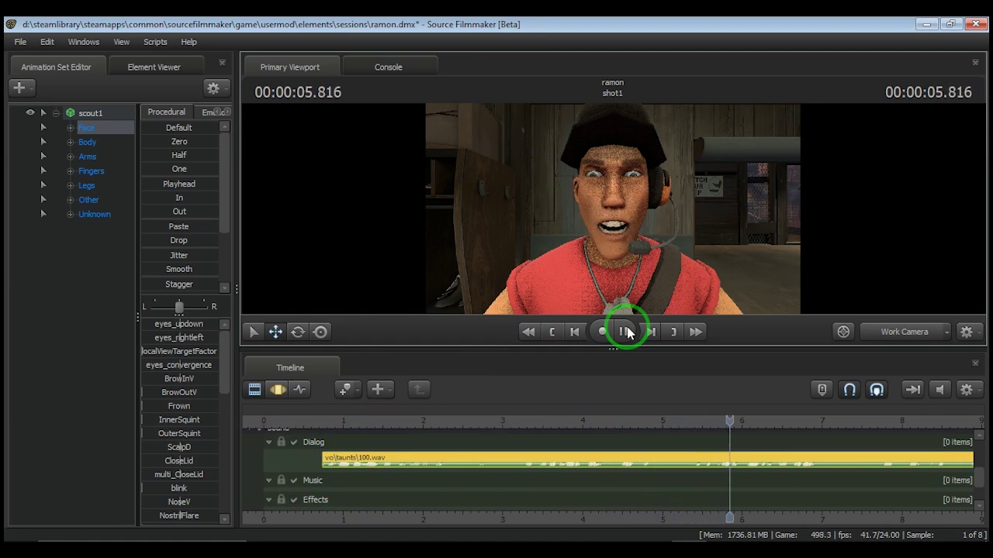
click(625, 332)
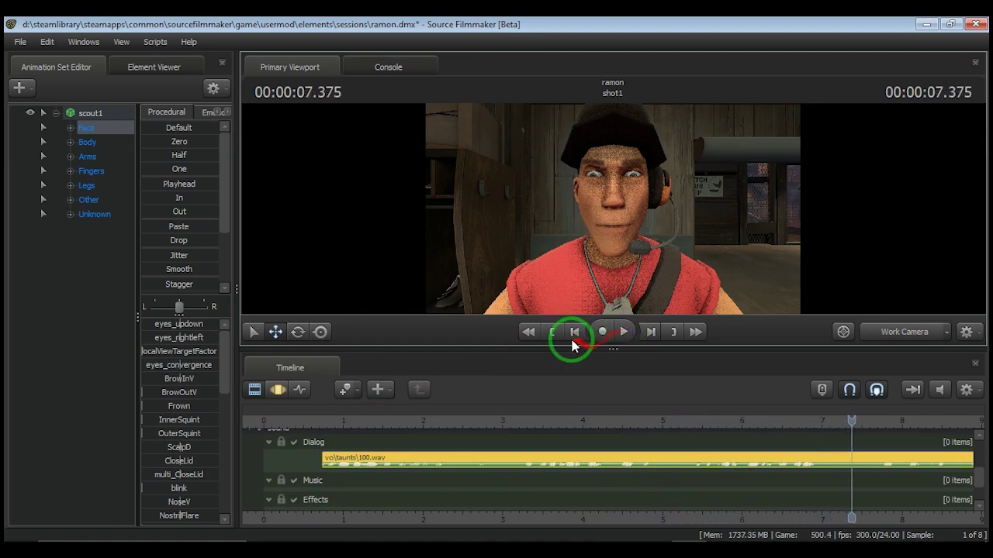
Deselect the 100.wav clip and replay its opening from just before the clip starts to examine the first mouth movements.
click(313, 436)
click(321, 455)
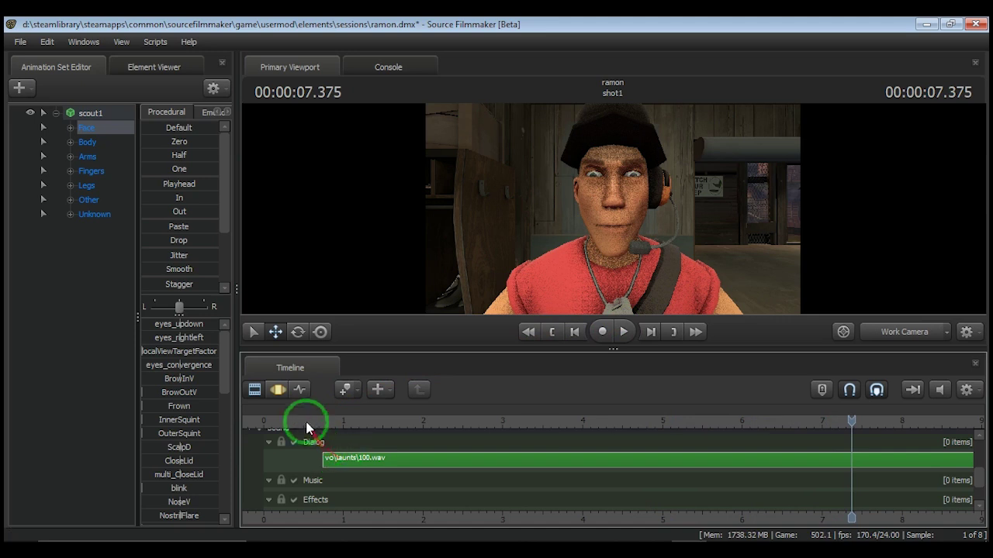
click(304, 418)
click(623, 332)
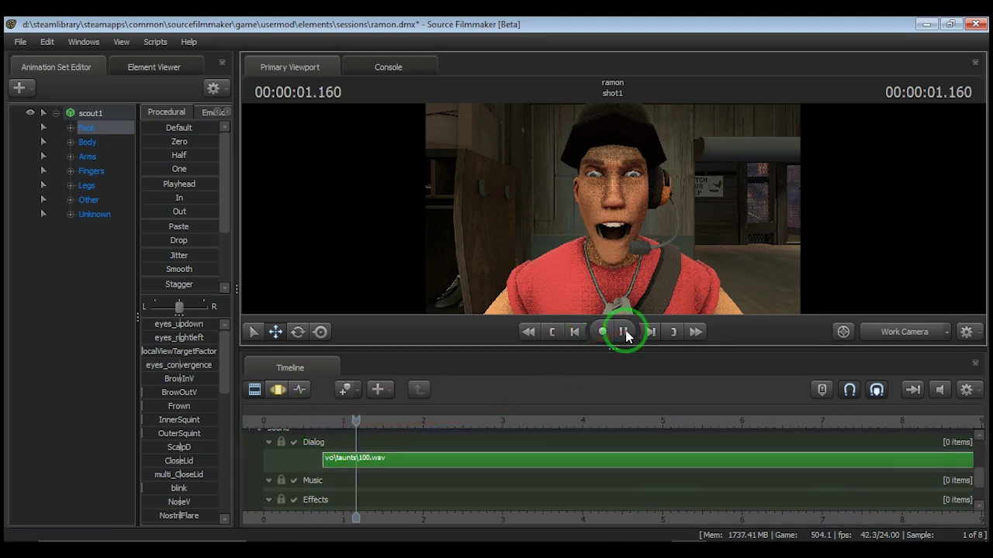
click(624, 332)
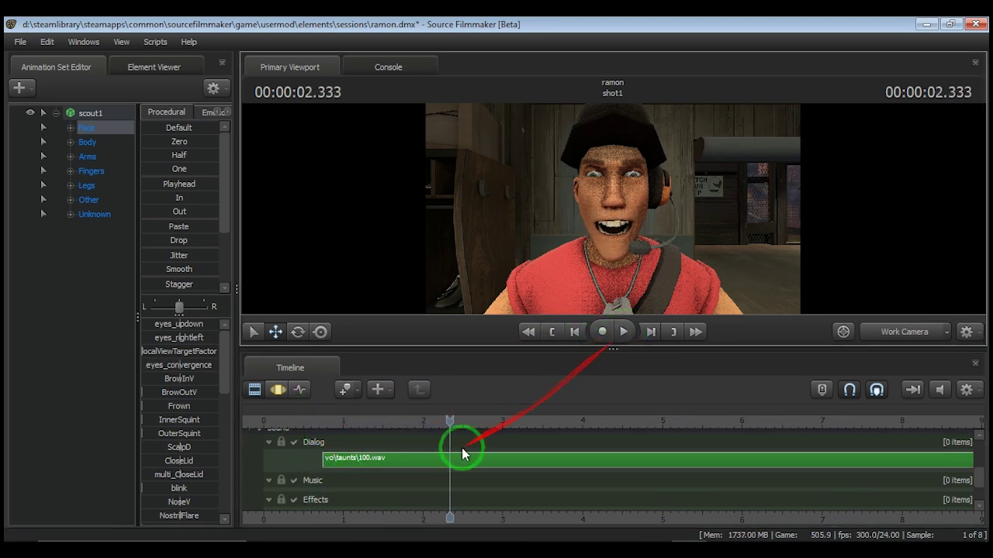
click(305, 420)
drag(344, 458, 328, 465)
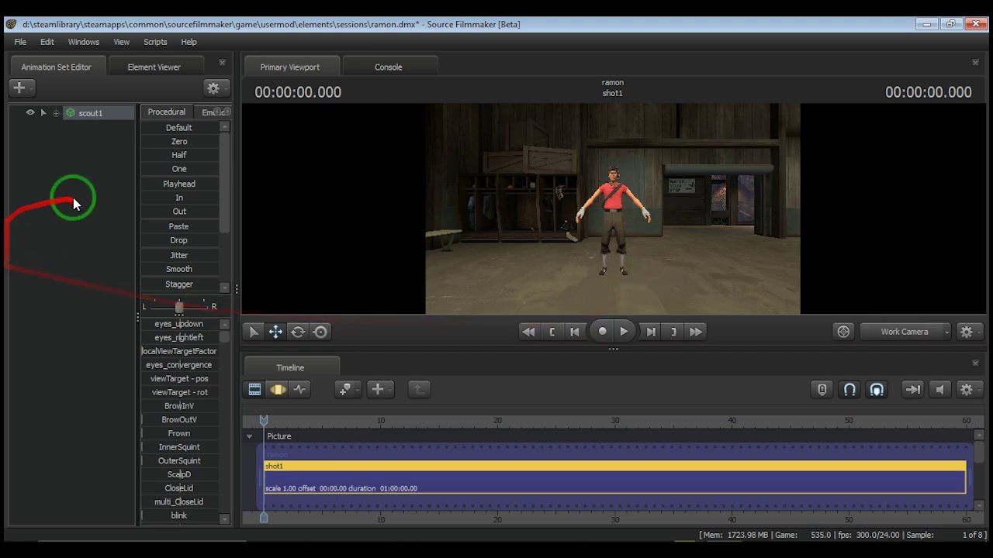
Open the sequence import for scout1 and preview the taunt01 sequence.
right_click(77, 115)
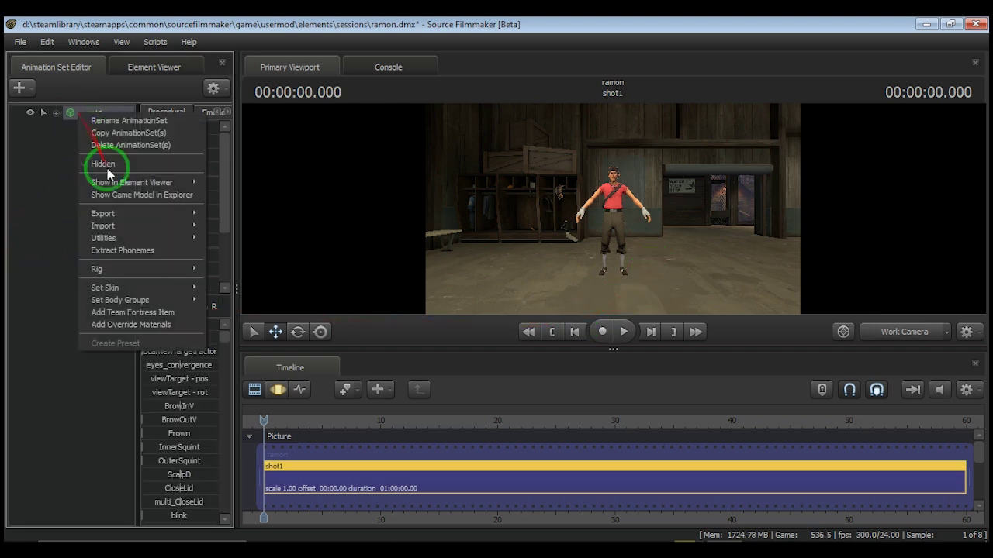
mouse_move(126, 225)
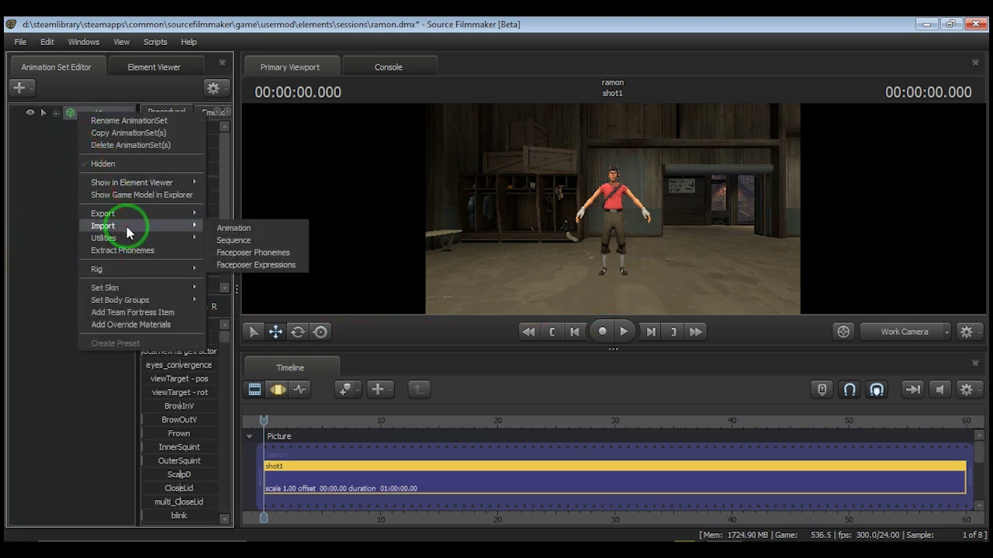
click(222, 227)
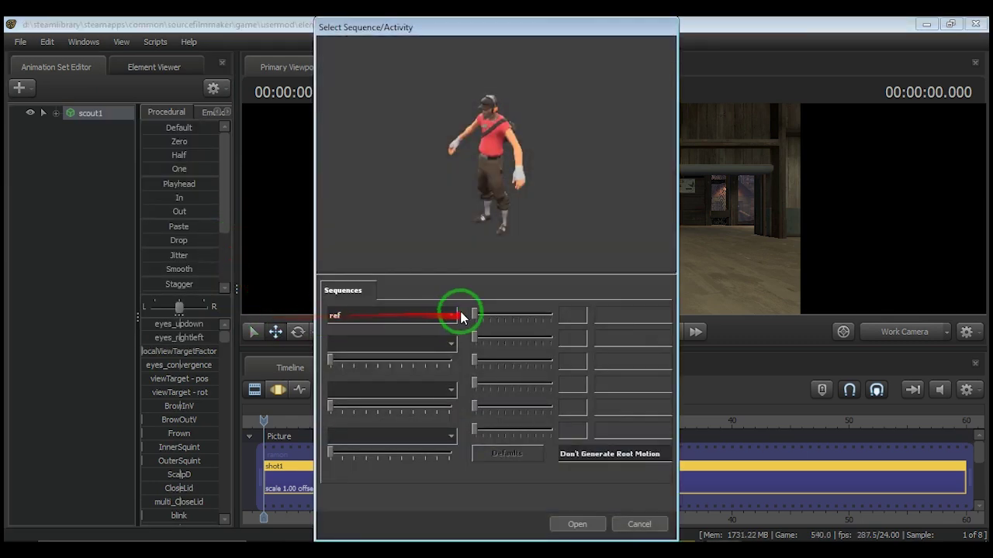
click(452, 318)
drag(449, 387, 455, 400)
click(386, 381)
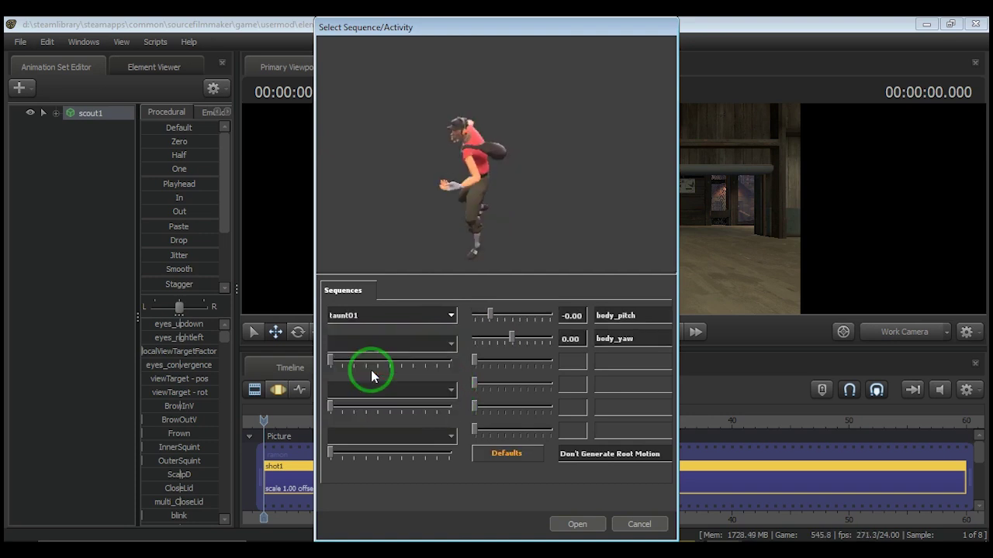
Preview the taunt sequences that follow taunt01, including taunt02, taunt03 and taunt05.
click(366, 316)
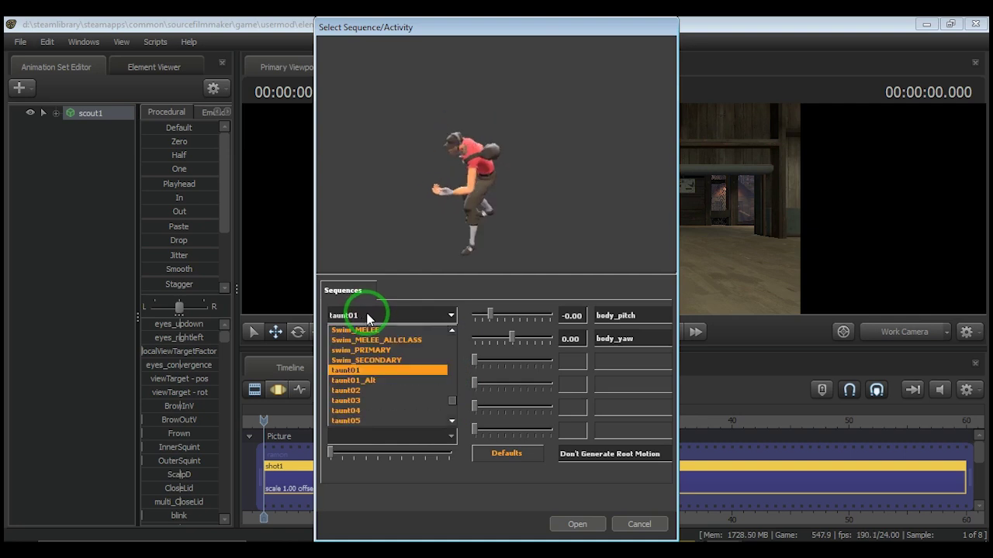
click(368, 316)
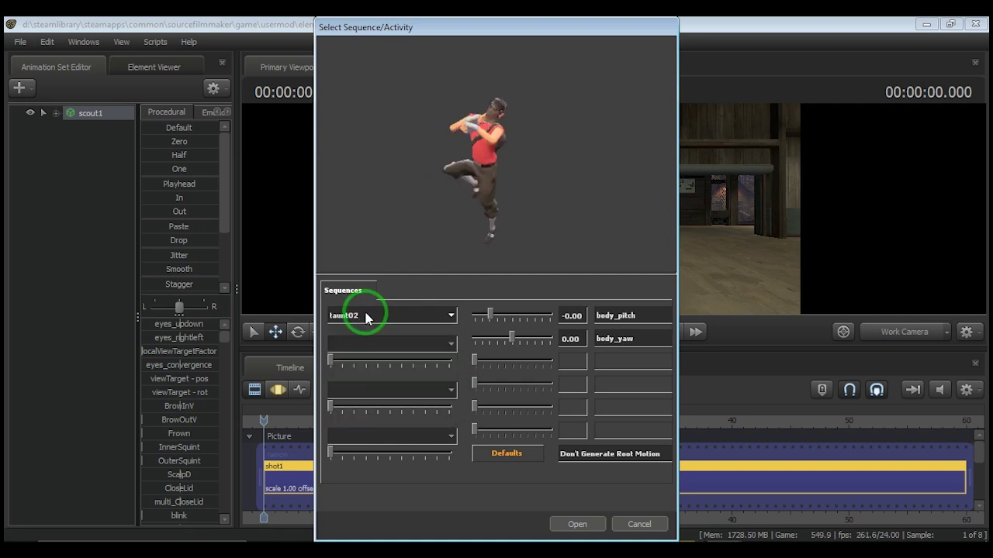
scroll(366, 316, down, 1)
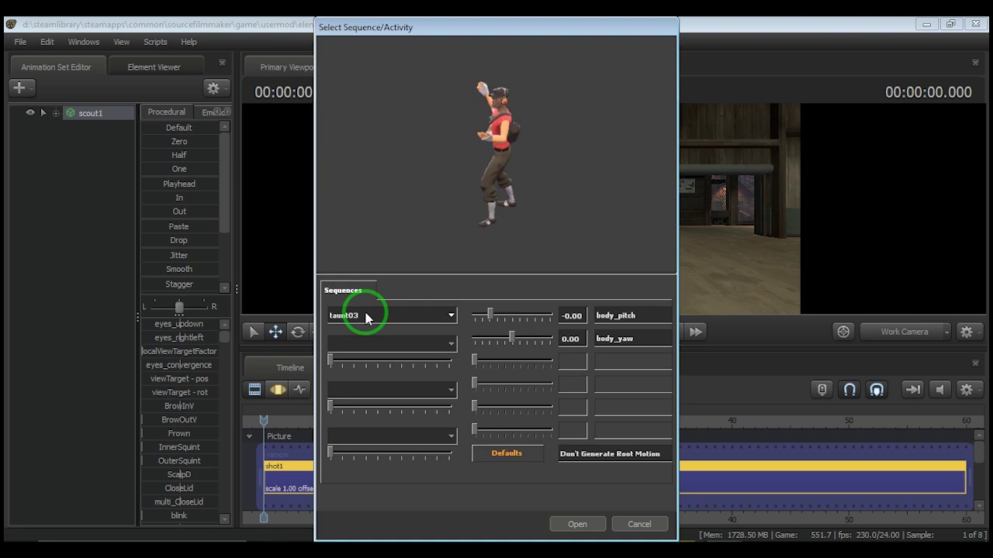
scroll(366, 316, down, 2)
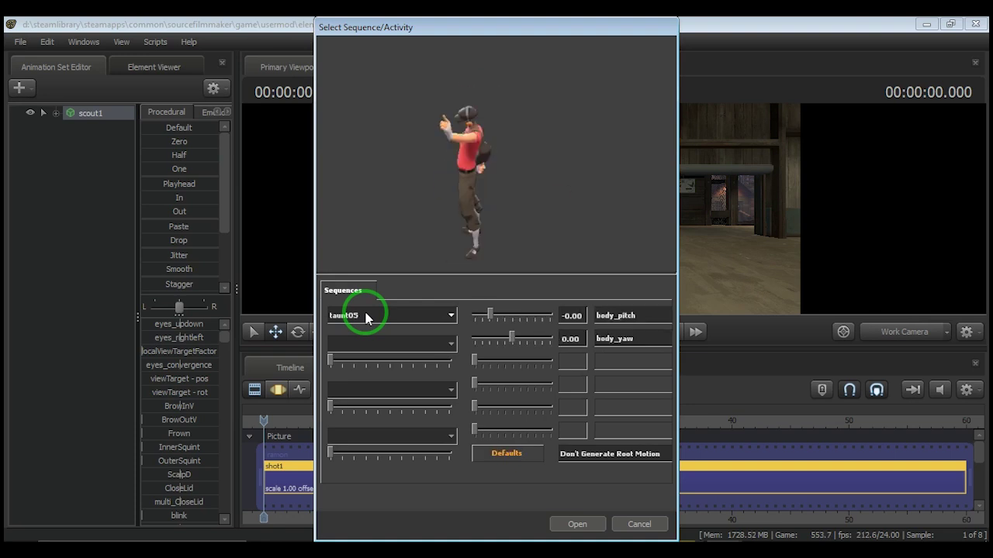
scroll(368, 317, down, 1)
scroll(366, 317, down, 2)
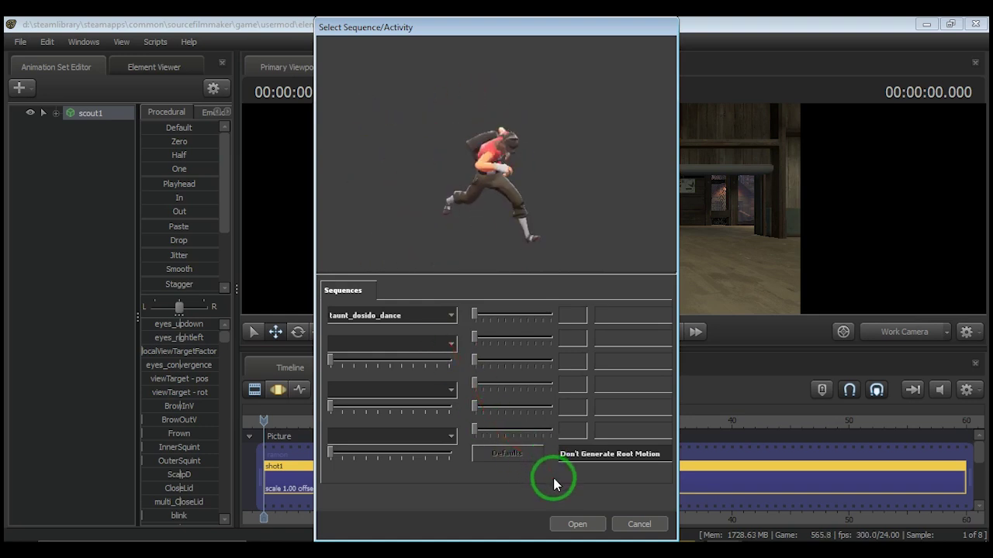
Import the taunt_dosido_dance sequence onto scout1 and play back the animation.
click(397, 316)
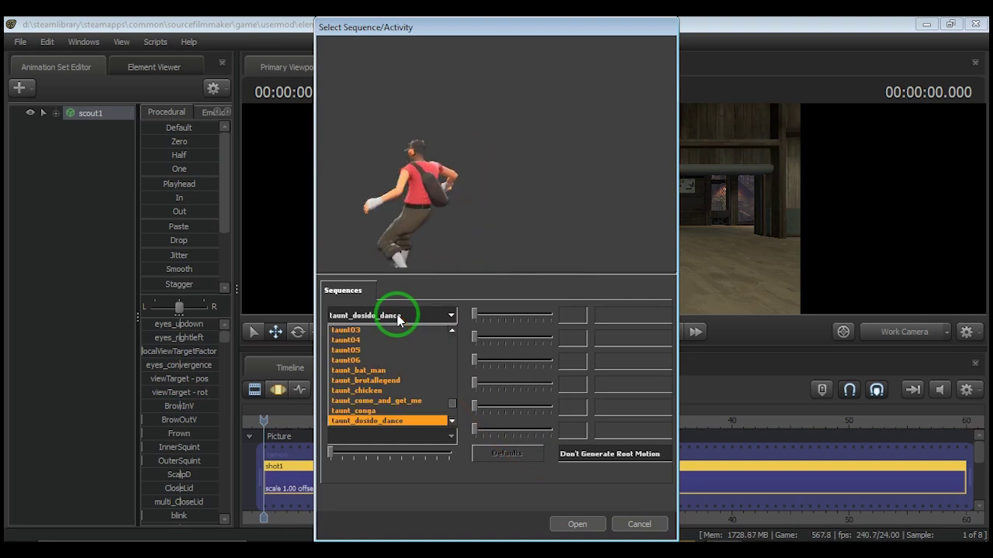
click(382, 420)
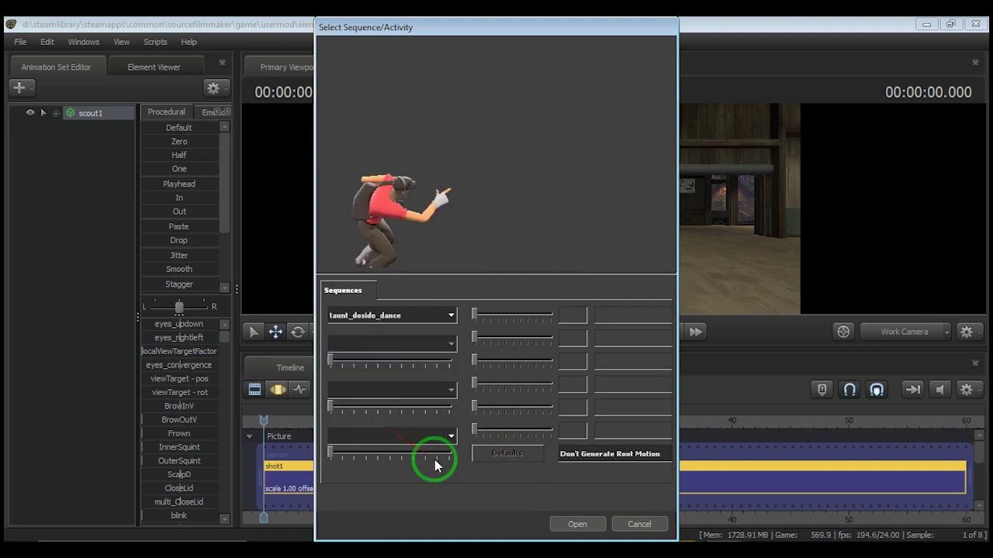
click(579, 524)
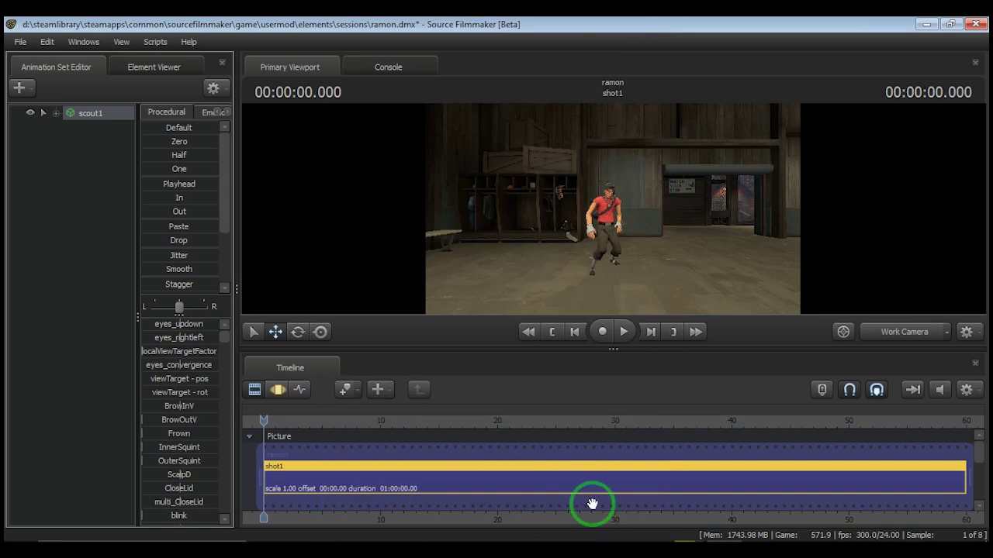
click(627, 331)
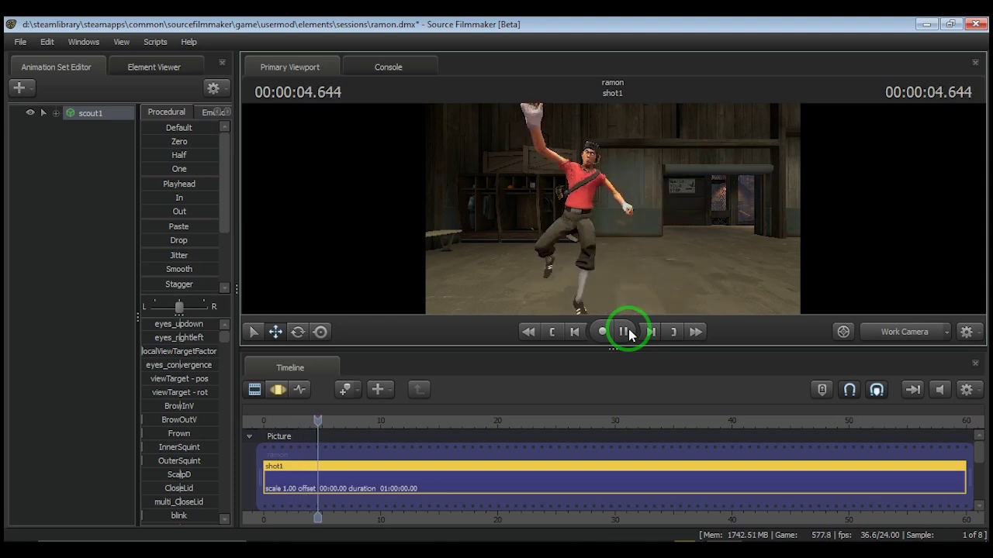
click(627, 331)
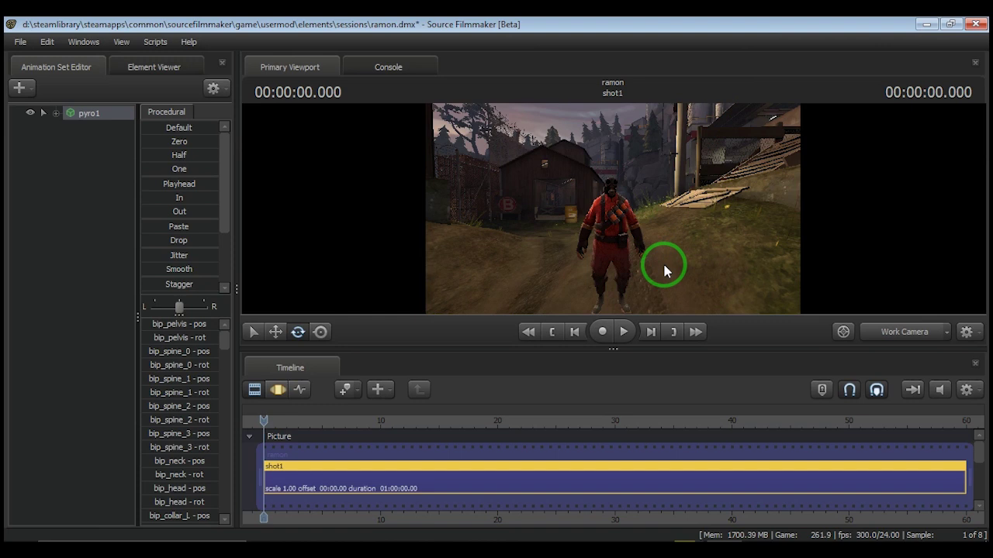
Open the sequence import for pyro1 and choose the run_LOSER sequence.
mouse_move(609, 210)
mouse_down()
mouse_move(495, 231)
mouse_move(646, 184)
mouse_move(616, 217)
mouse_move(613, 207)
mouse_up()
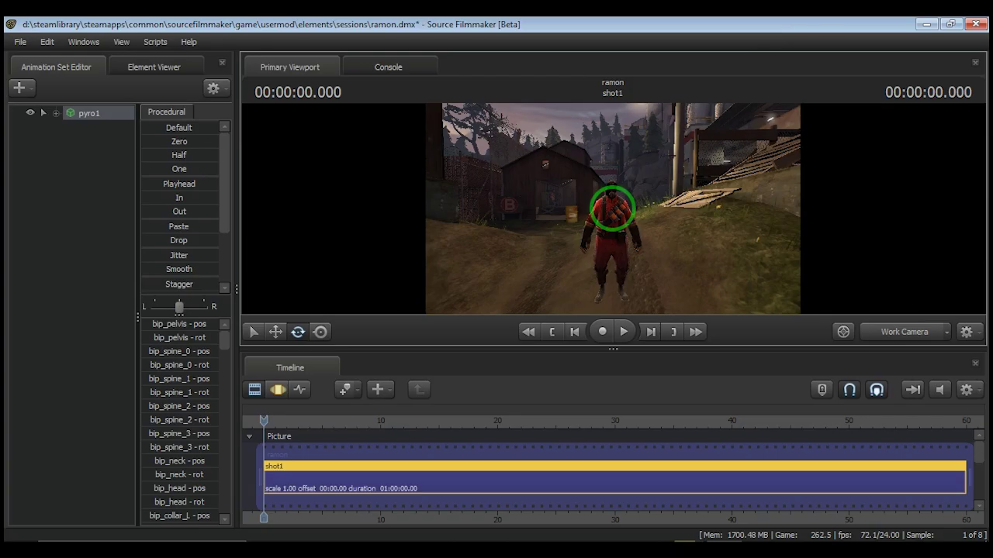
mouse_move(607, 212)
mouse_down()
mouse_move(495, 231)
mouse_move(646, 182)
mouse_move(613, 208)
mouse_up()
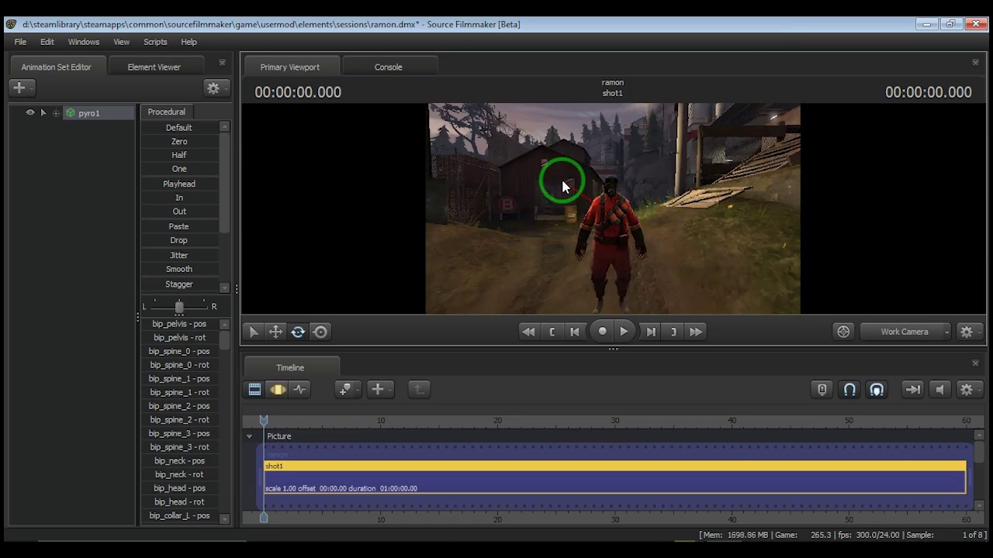
mouse_move(563, 181)
mouse_down()
mouse_move(694, 235)
mouse_move(613, 208)
mouse_up()
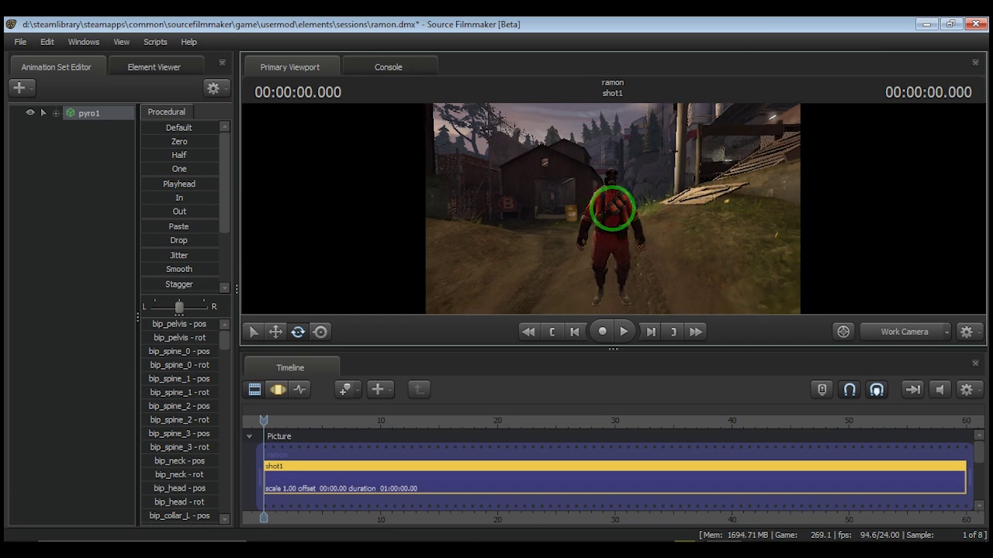
right_click(89, 115)
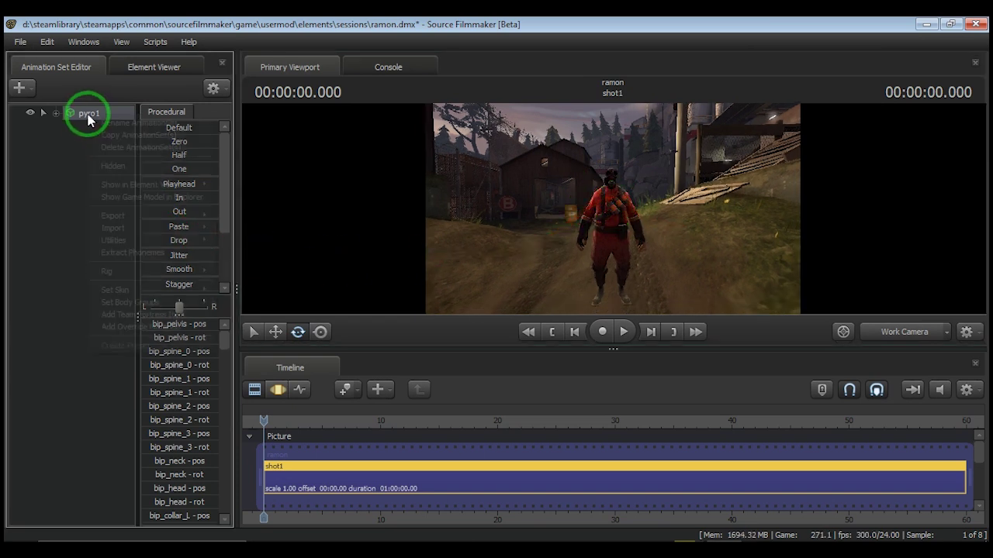
click(103, 228)
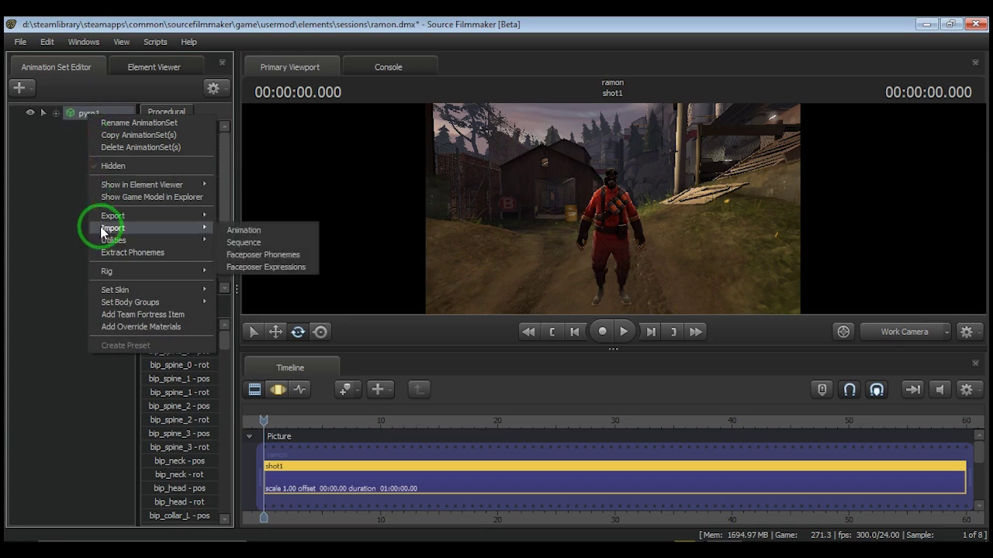
click(243, 242)
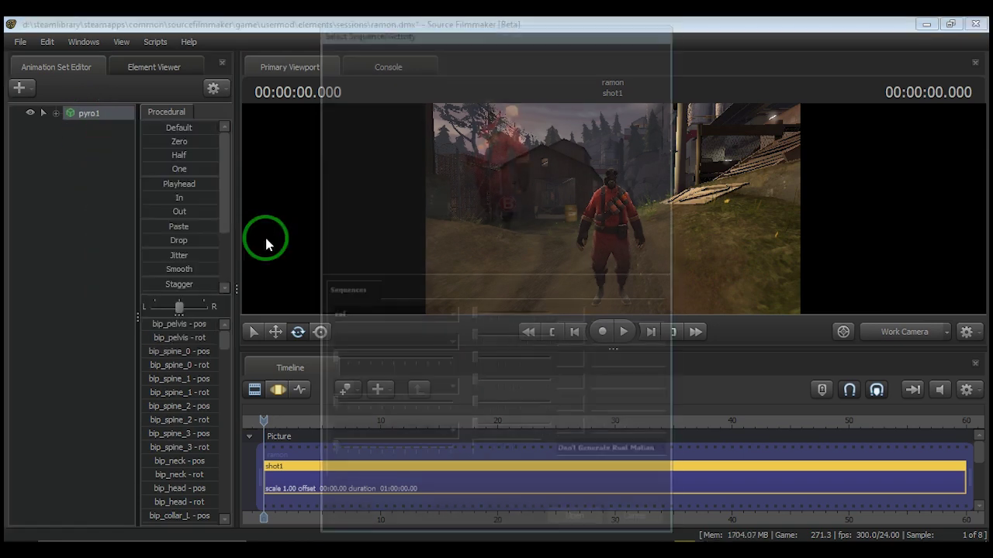
click(451, 316)
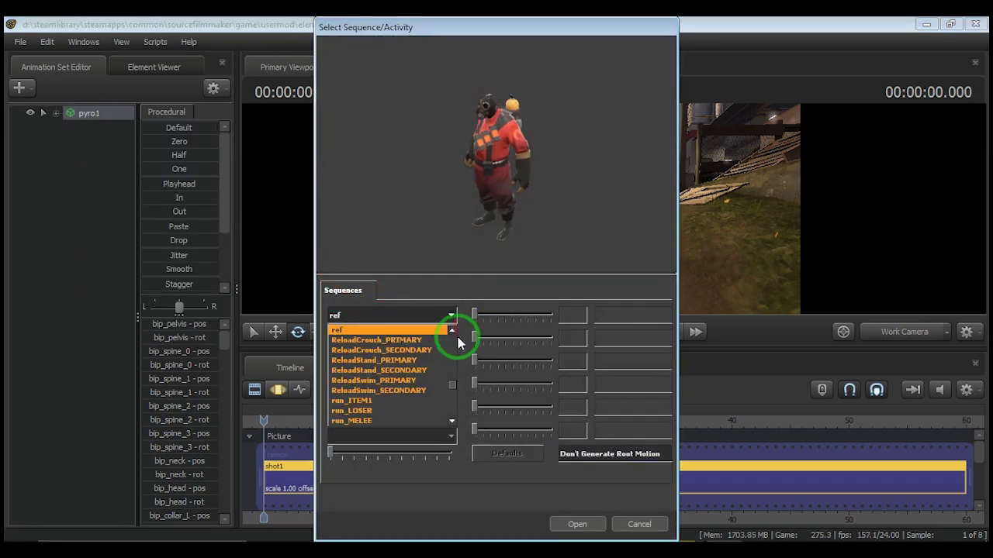
scroll(453, 386, down, 3)
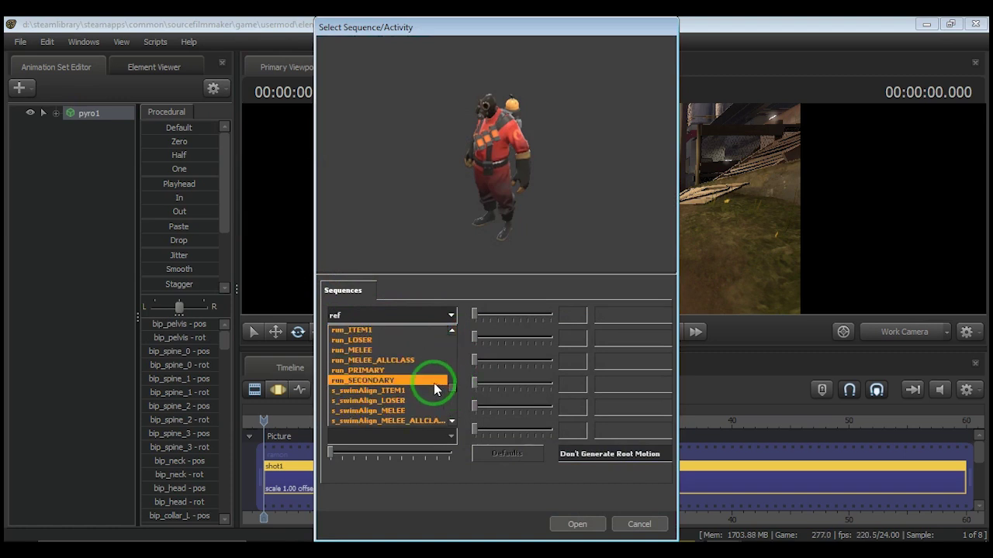
click(367, 340)
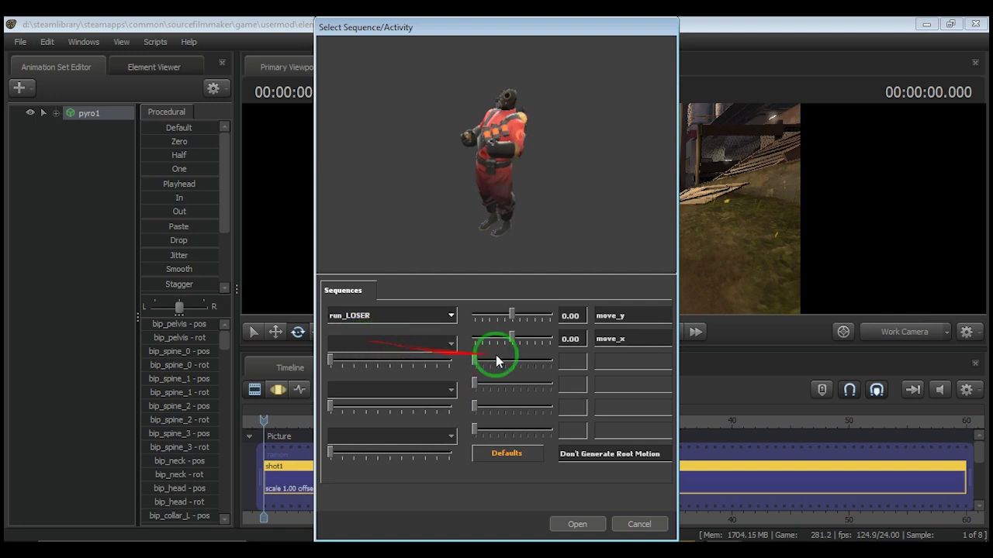
Import the run_LOSER sequence with move_x and move_y at 1.00 and root motion set to Pose Params Drive Root.
drag(513, 334, 589, 339)
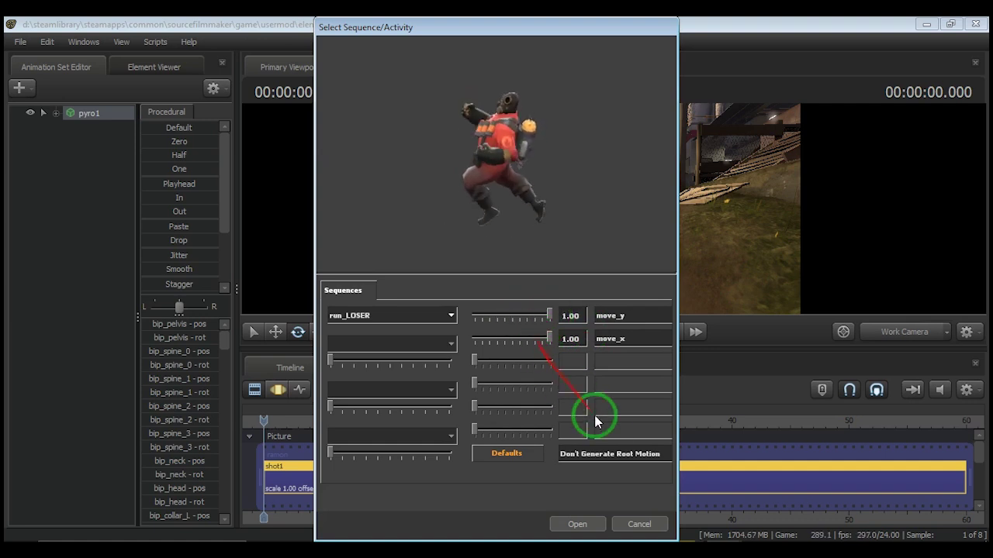
click(627, 453)
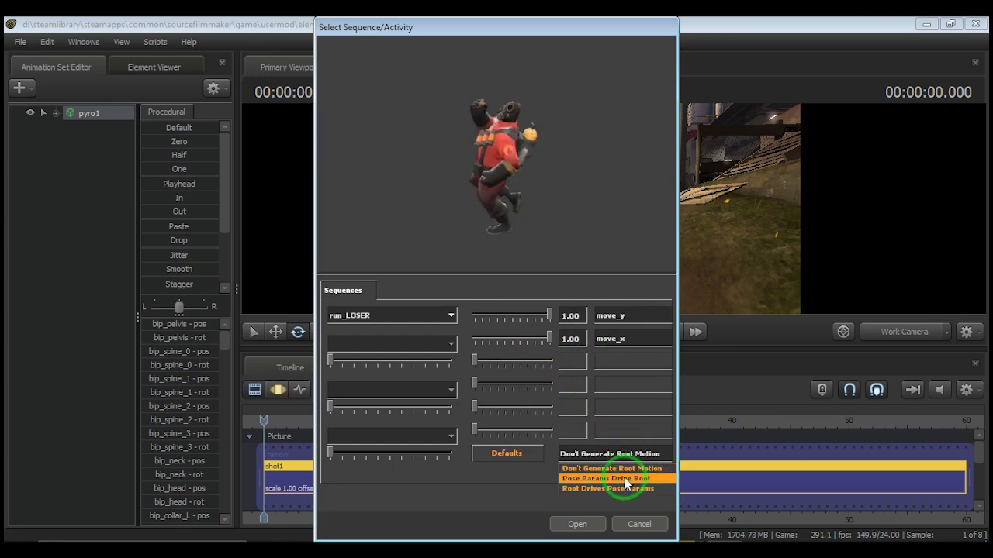
click(618, 479)
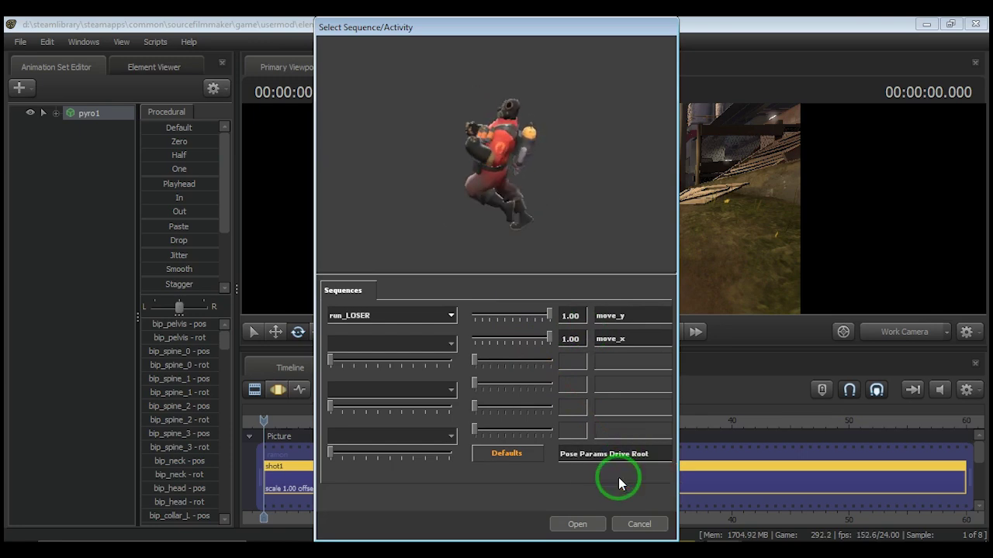
click(575, 525)
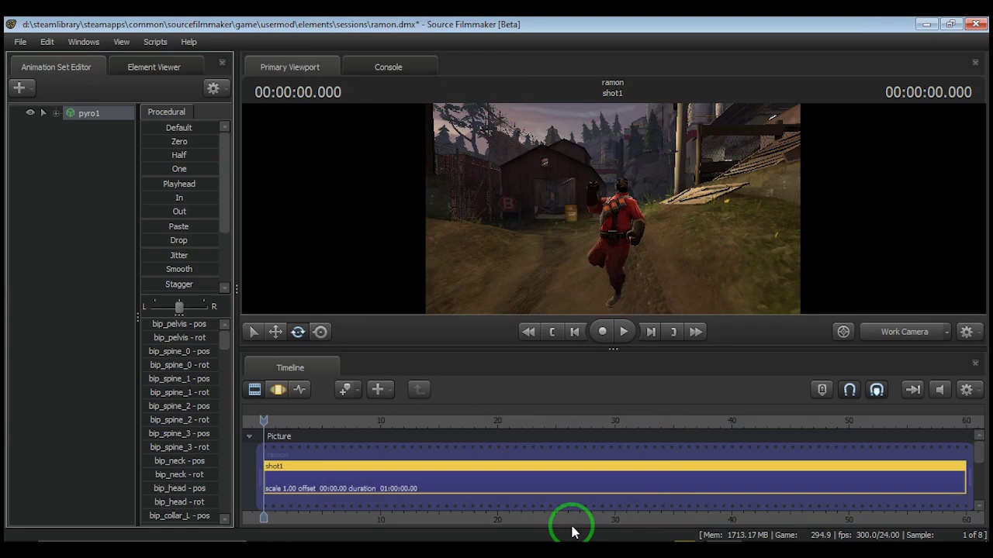
Rotate pyro1's root in the Motion Editor so its running path heads down the dirt road.
click(277, 389)
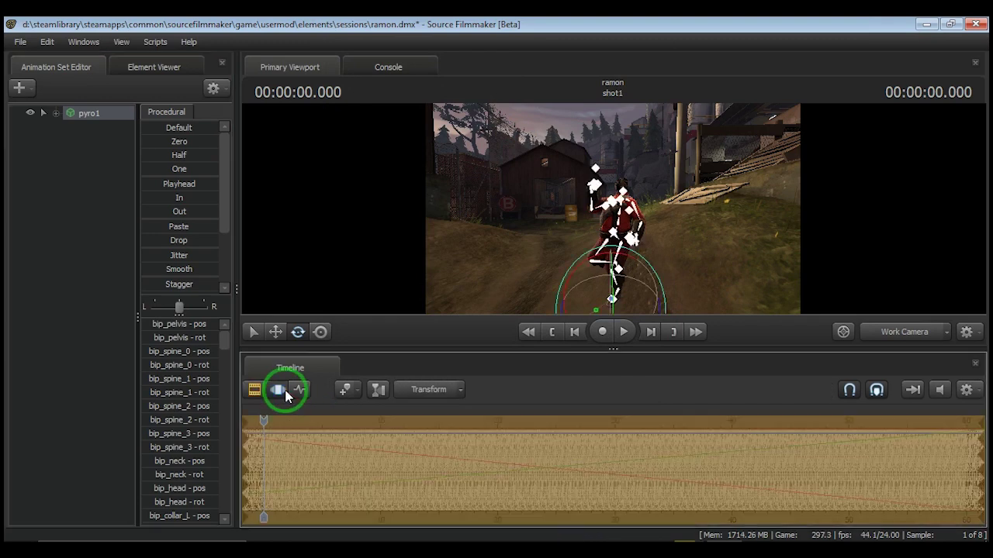
drag(612, 208, 613, 208)
click(275, 332)
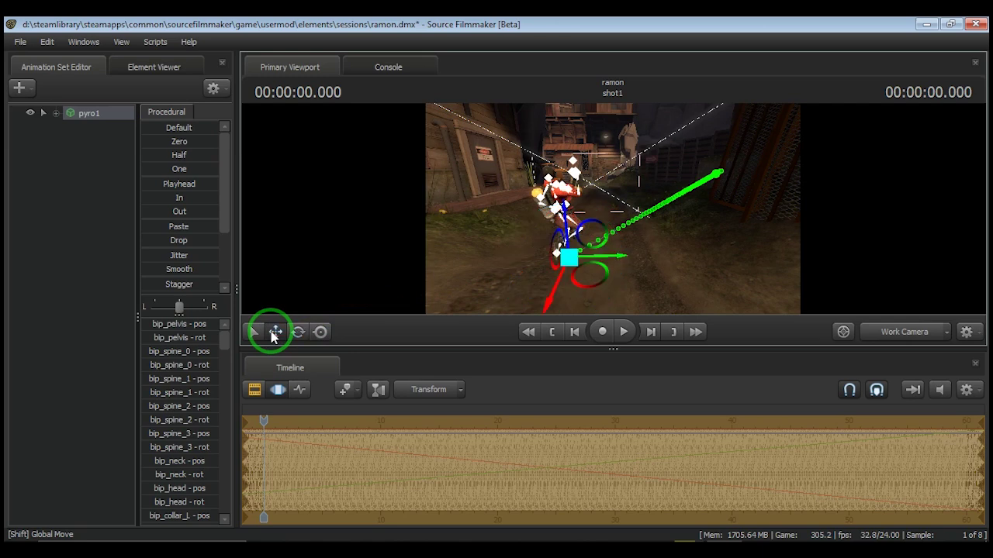
click(298, 332)
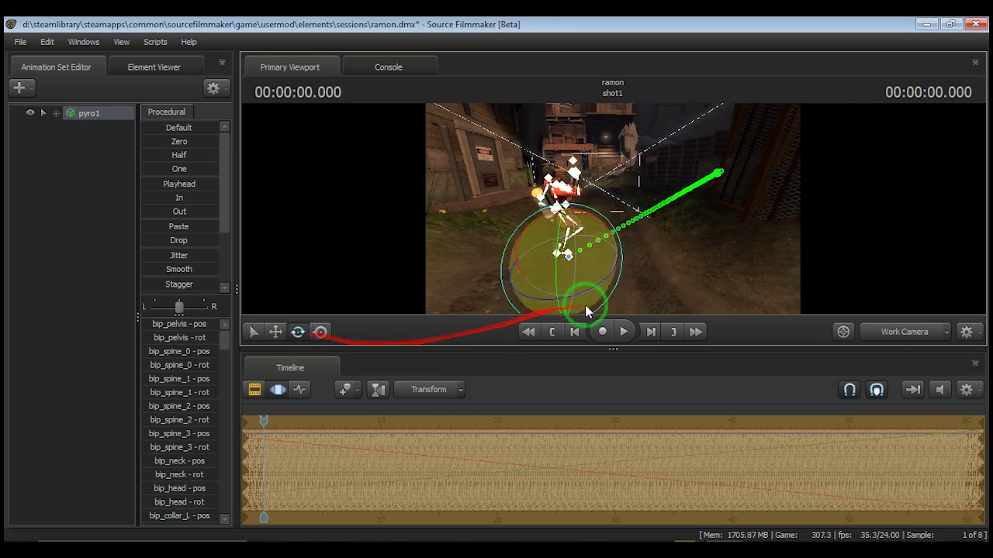
drag(541, 308, 608, 280)
drag(696, 253, 612, 208)
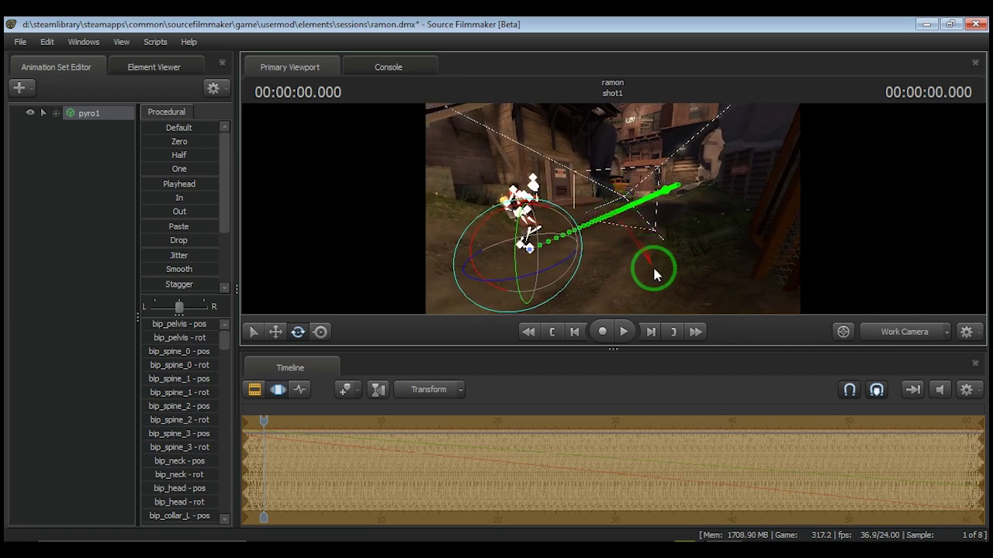
Play back the pyro's run twice from the start of the shot and return to the beginning.
click(624, 332)
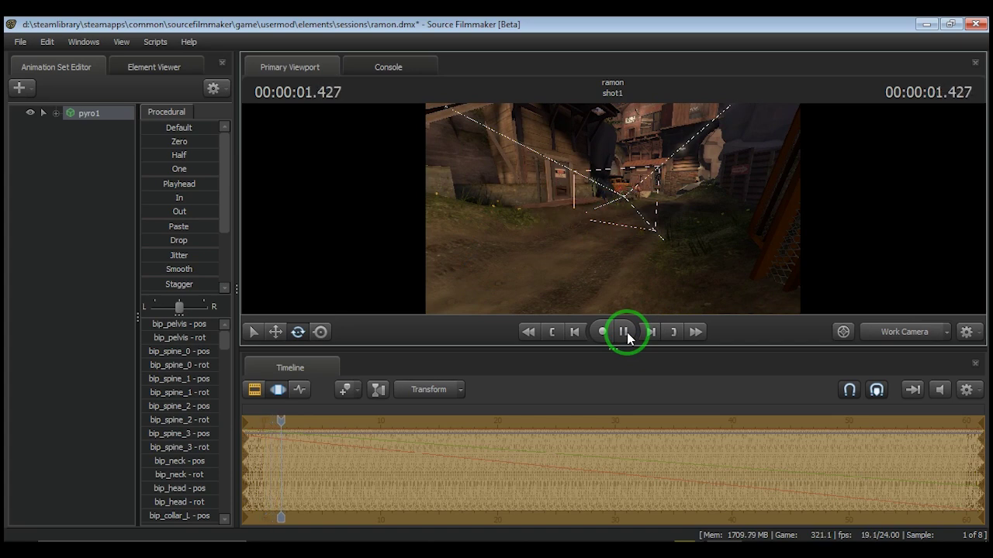
click(625, 332)
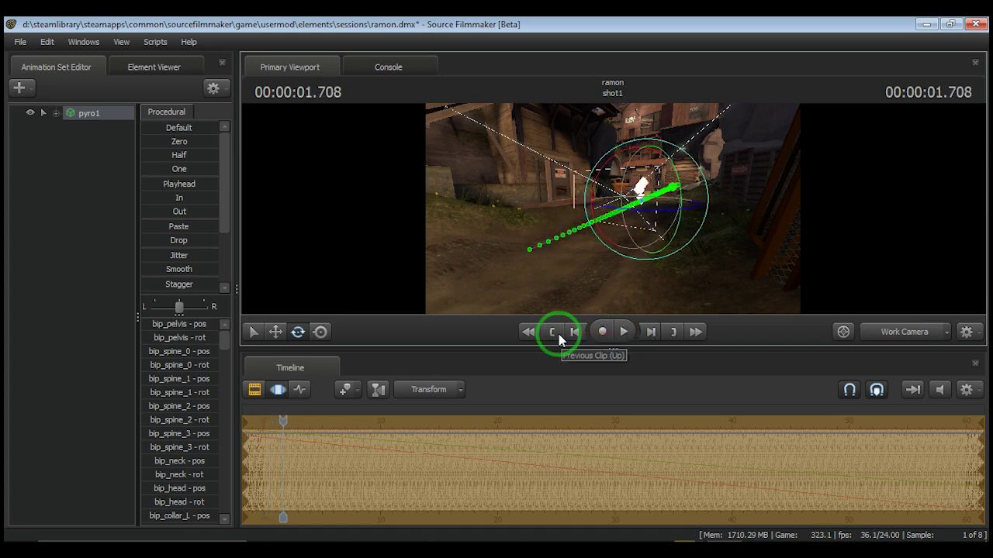
click(553, 332)
click(625, 332)
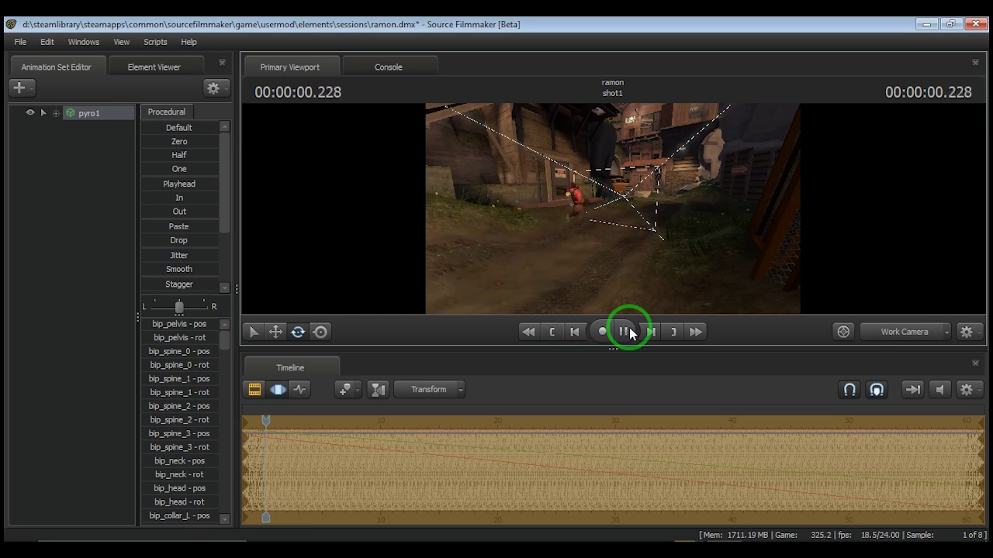
click(625, 332)
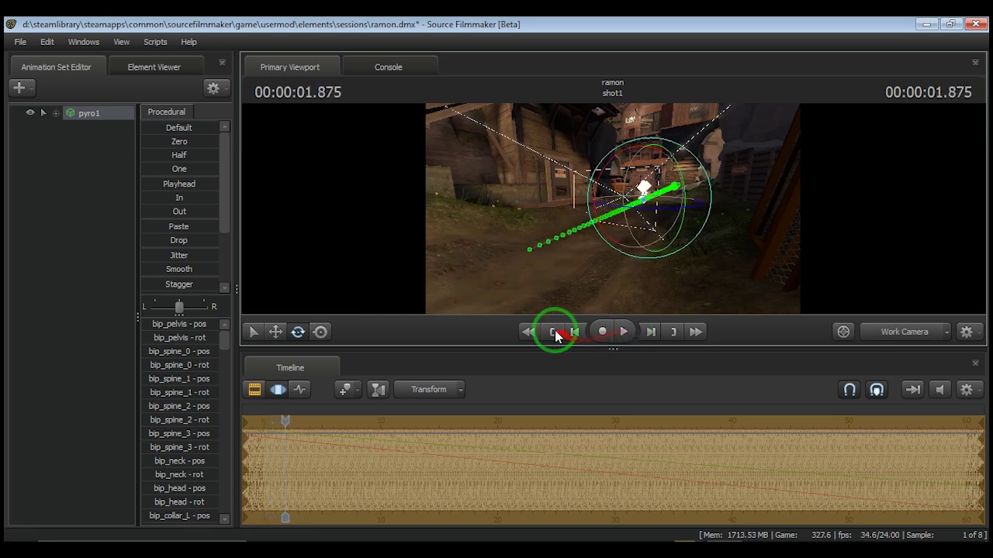
click(553, 332)
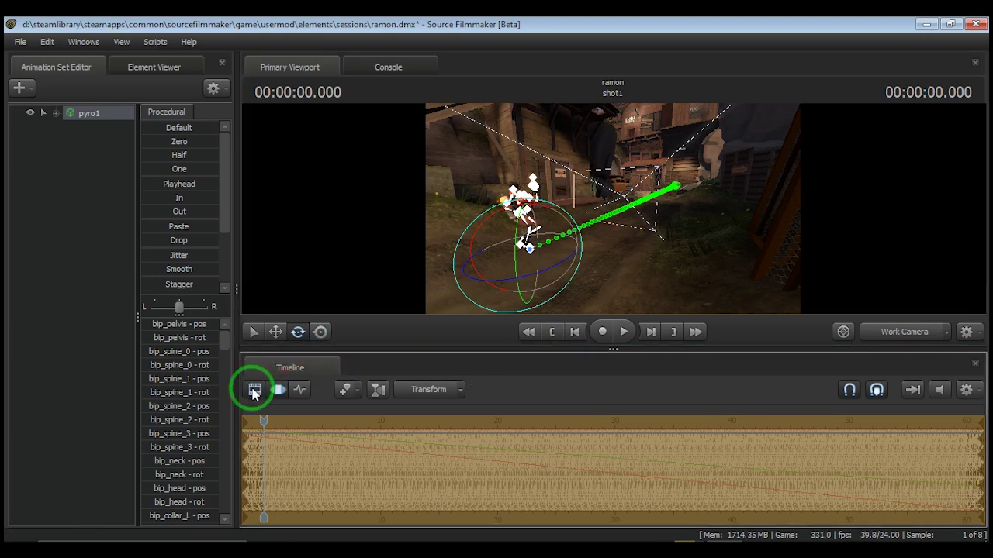
Change the scene camera to camera1 in the Clip Editor and play back the run through it.
click(254, 392)
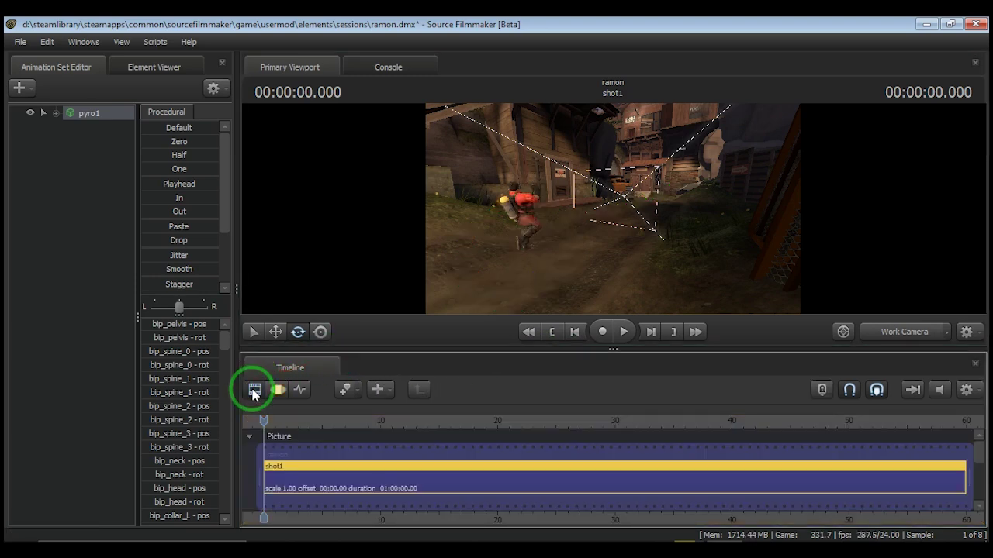
click(964, 329)
mouse_move(912, 385)
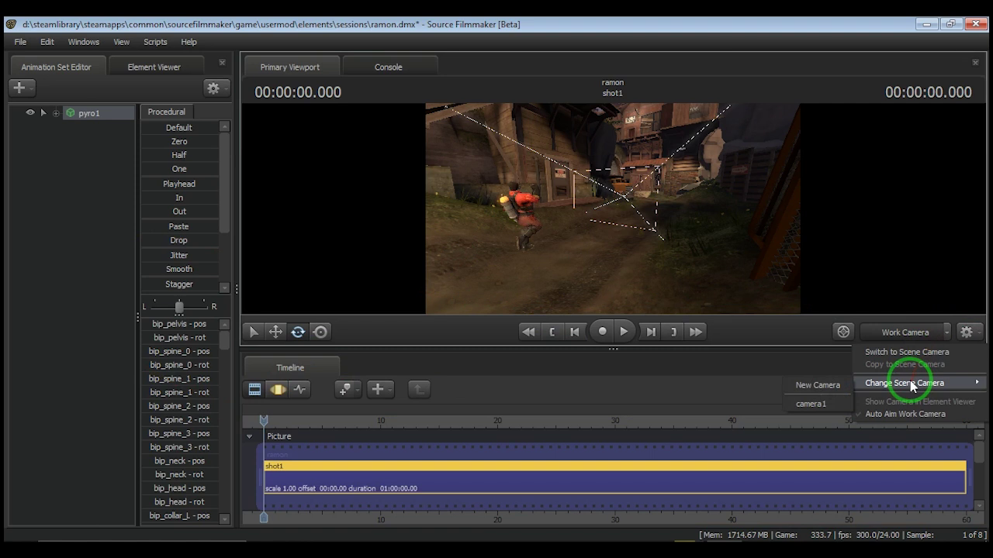
click(823, 400)
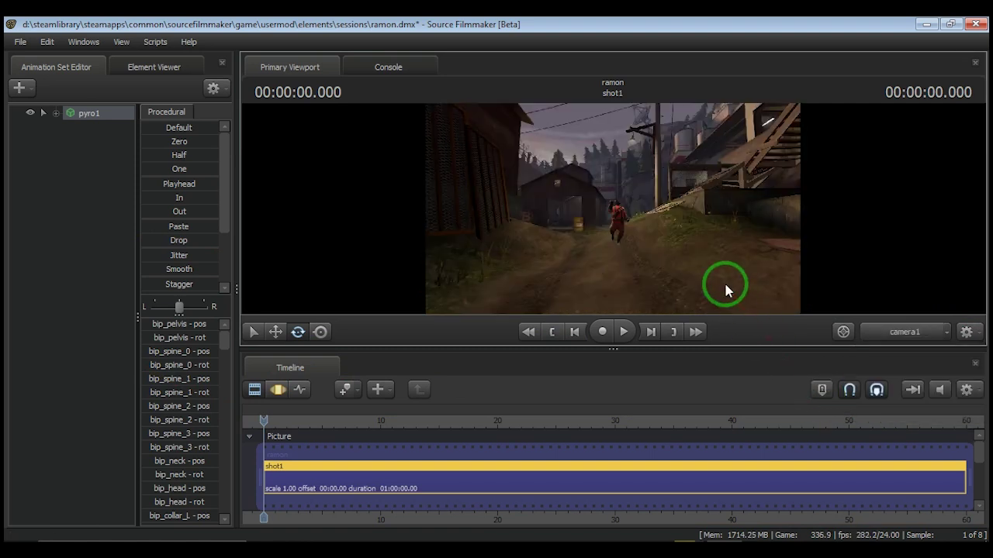
click(626, 331)
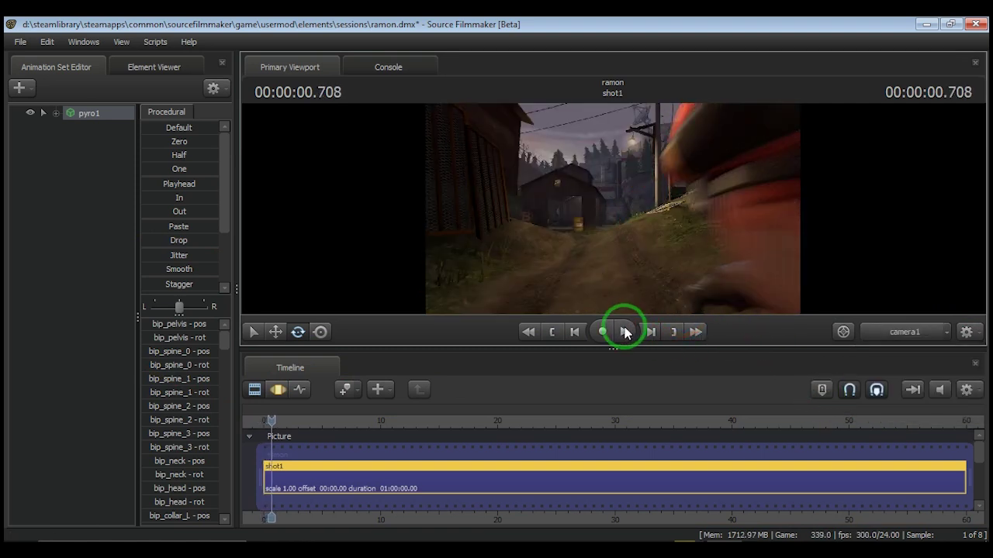
click(556, 331)
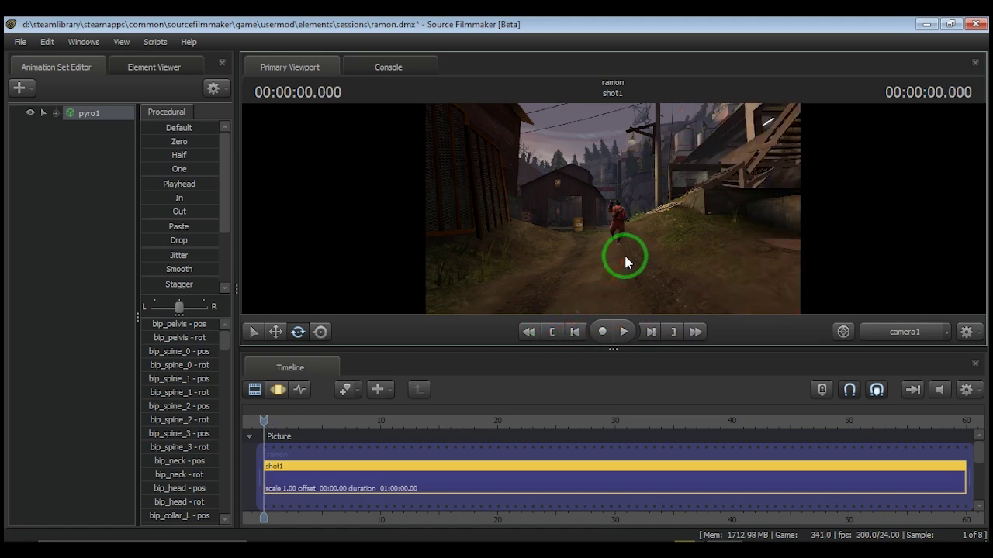
Create an animation set for the existing camera1 element and select it.
click(21, 88)
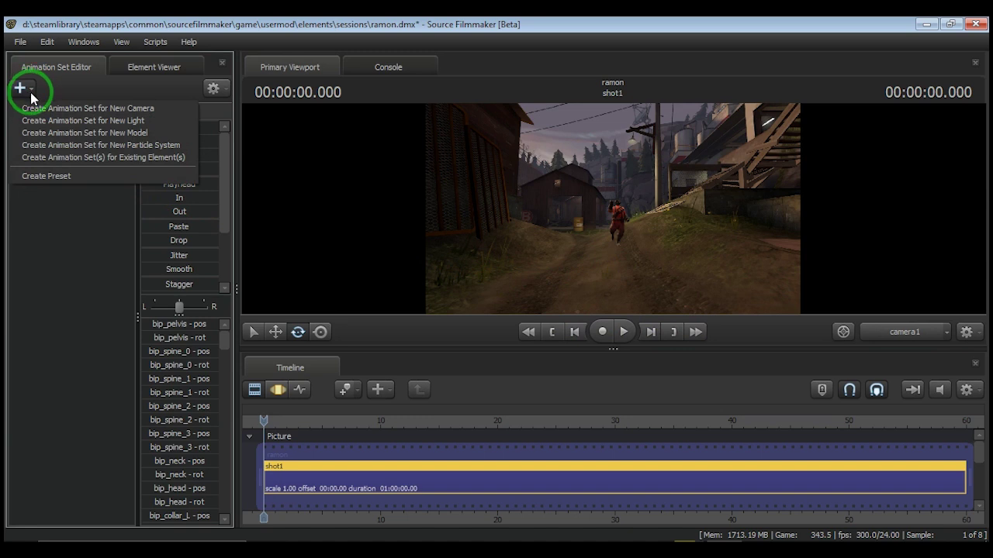
click(132, 157)
click(413, 196)
click(508, 376)
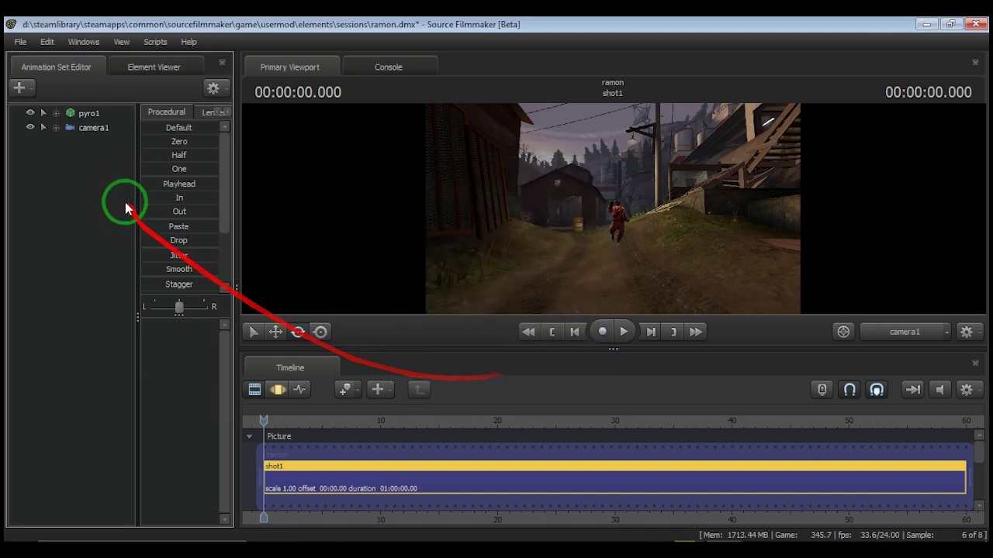
click(85, 129)
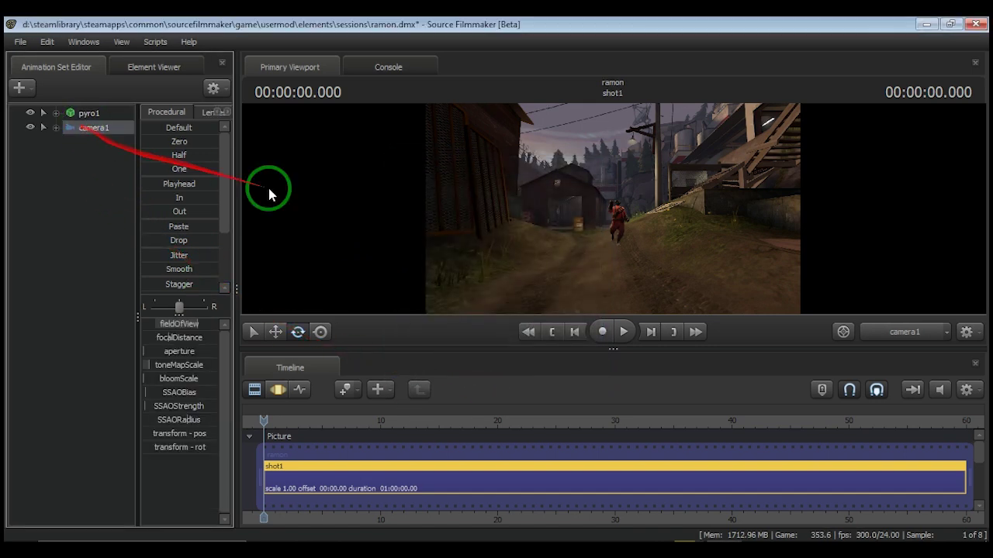
In the Graph Editor, keyframe camera1 close behind the pyro at time 0 and farther down the road at about 6.2 seconds.
click(918, 334)
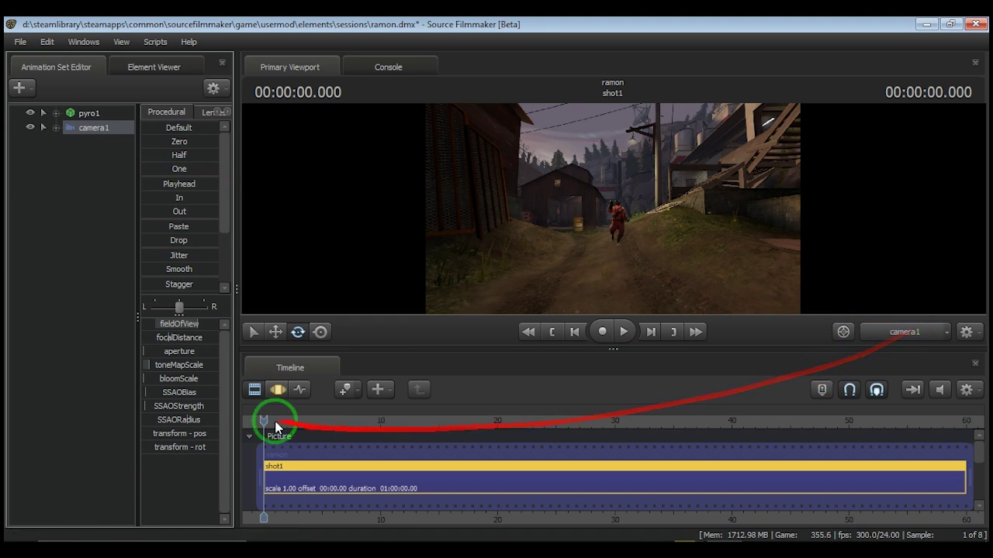
click(301, 390)
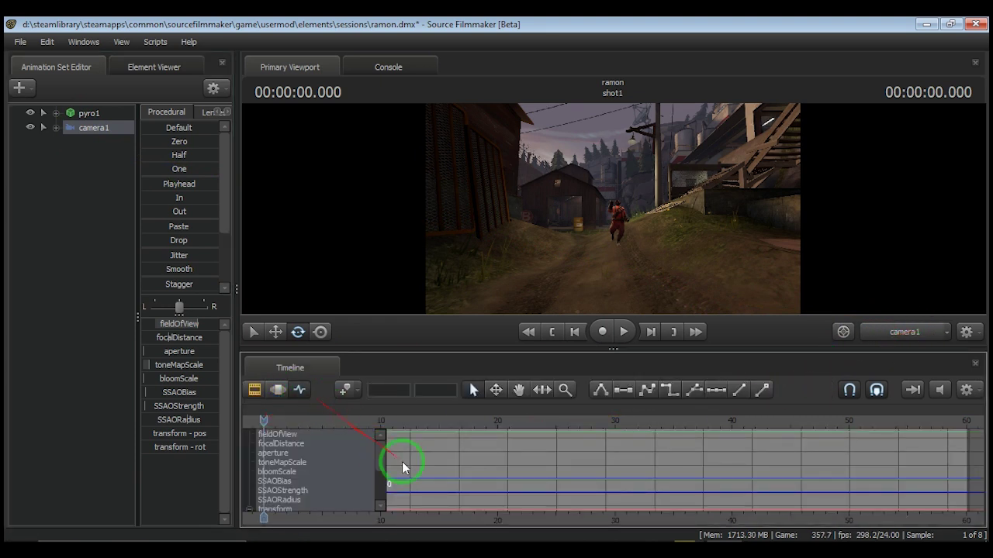
drag(406, 516, 550, 519)
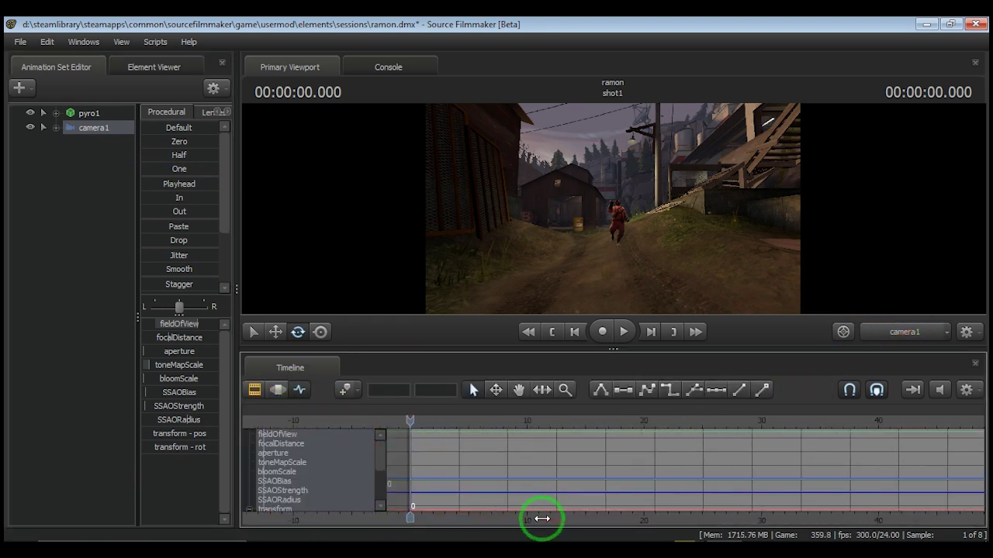
drag(637, 251, 612, 208)
key(w)
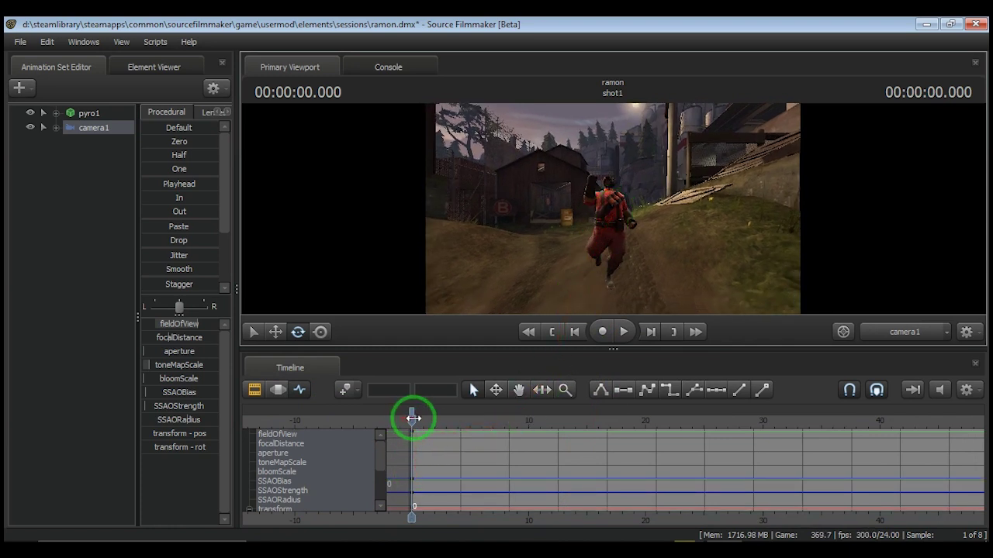
drag(413, 420, 482, 426)
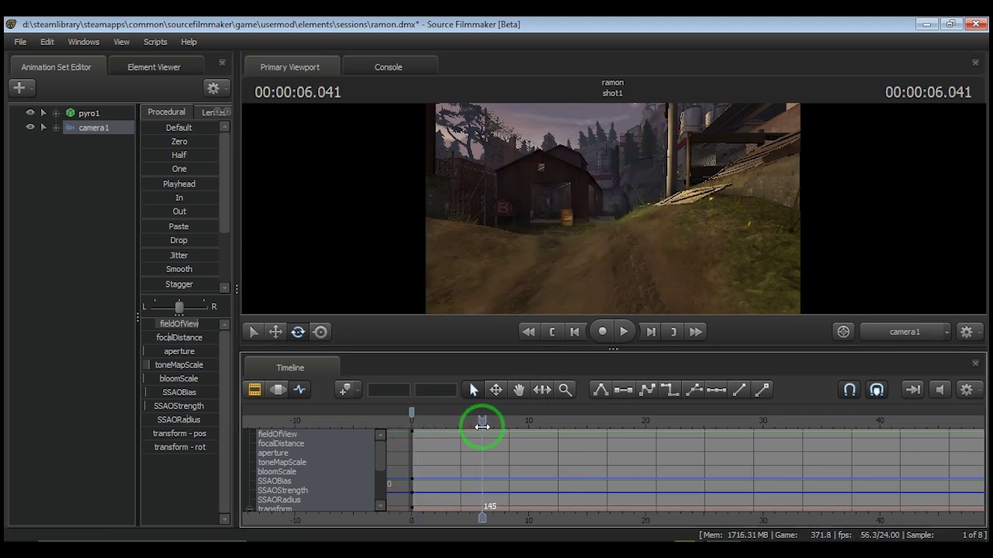
mouse_move(612, 208)
mouse_down()
mouse_move(623, 204)
mouse_move(587, 209)
mouse_move(612, 208)
mouse_up()
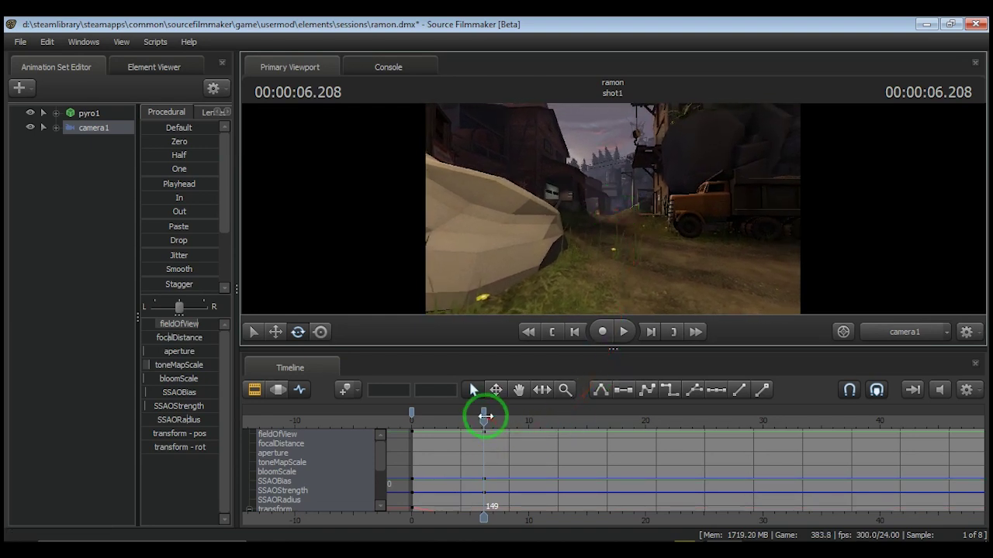
Try the second camera keyframe at frames 105 and 58, playing back the shot each time.
drag(485, 417, 410, 421)
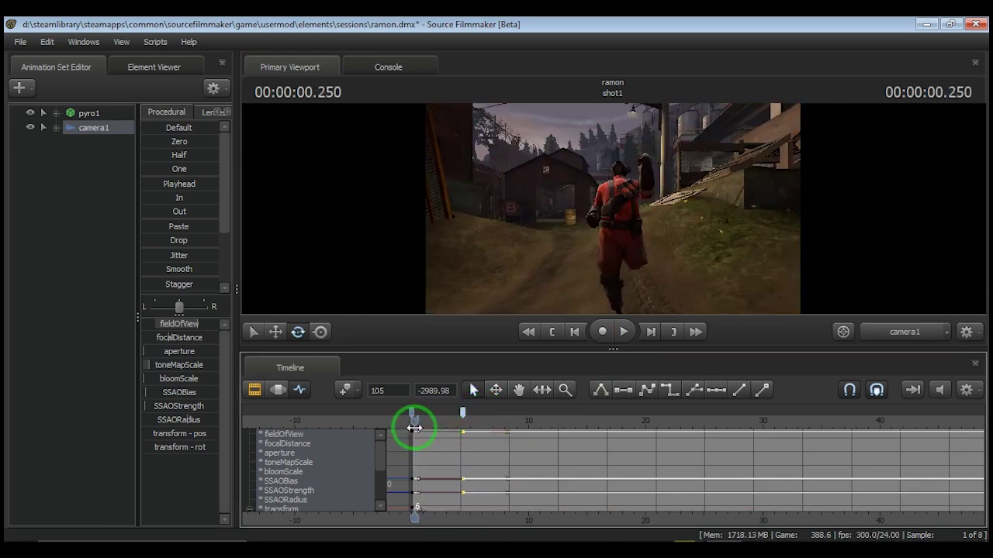
click(624, 331)
click(624, 331)
click(552, 332)
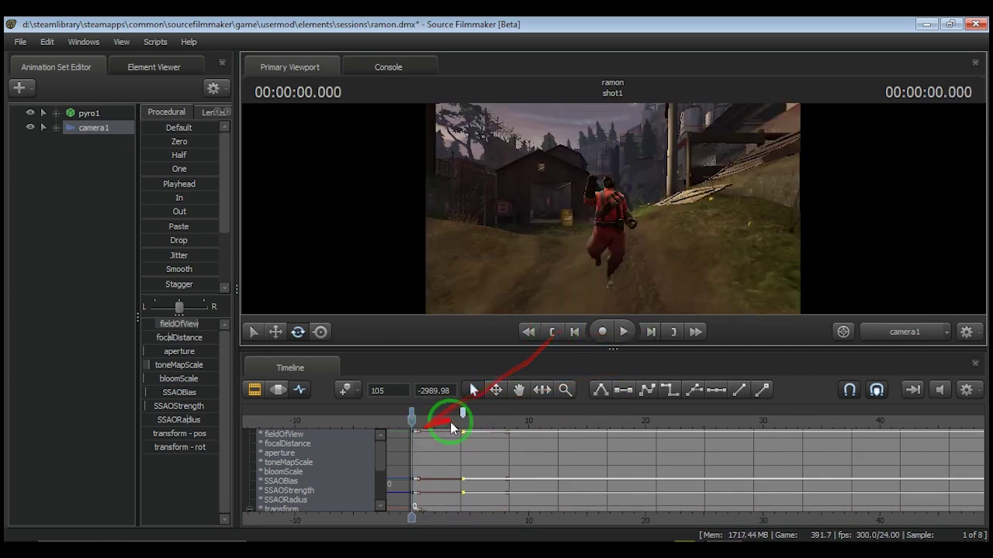
drag(463, 412, 443, 412)
click(623, 331)
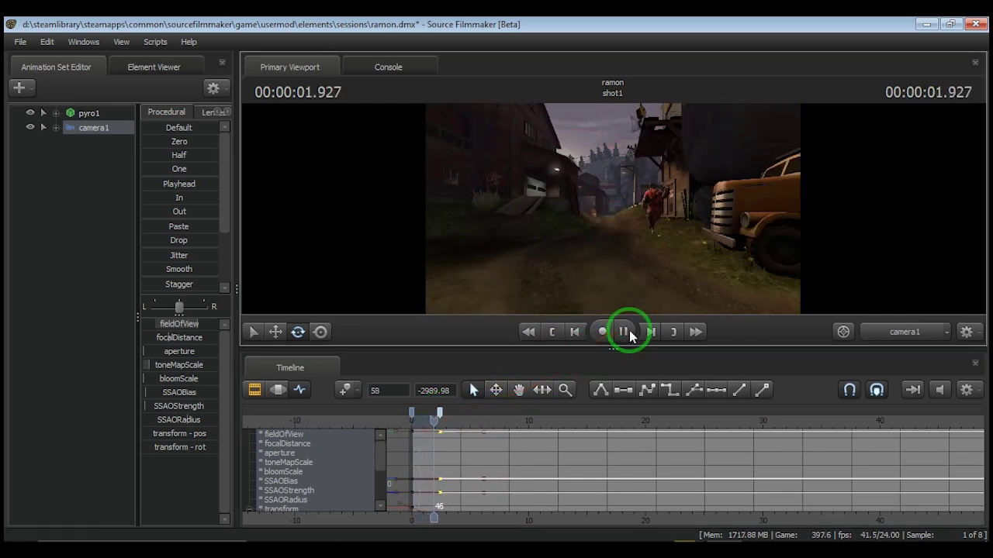
Move the second camera keyframe to frame 82 and play back the shot from the start.
drag(439, 422, 450, 413)
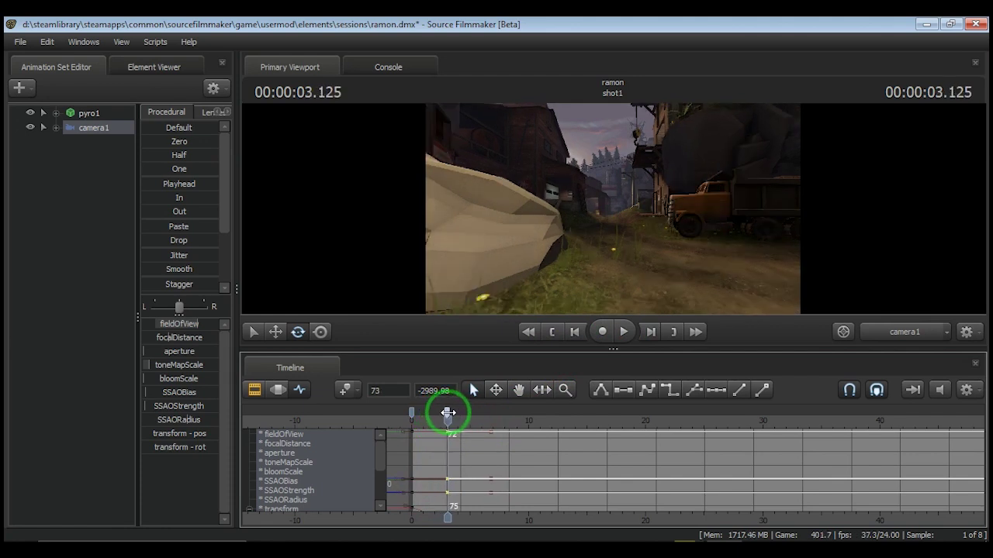
click(575, 332)
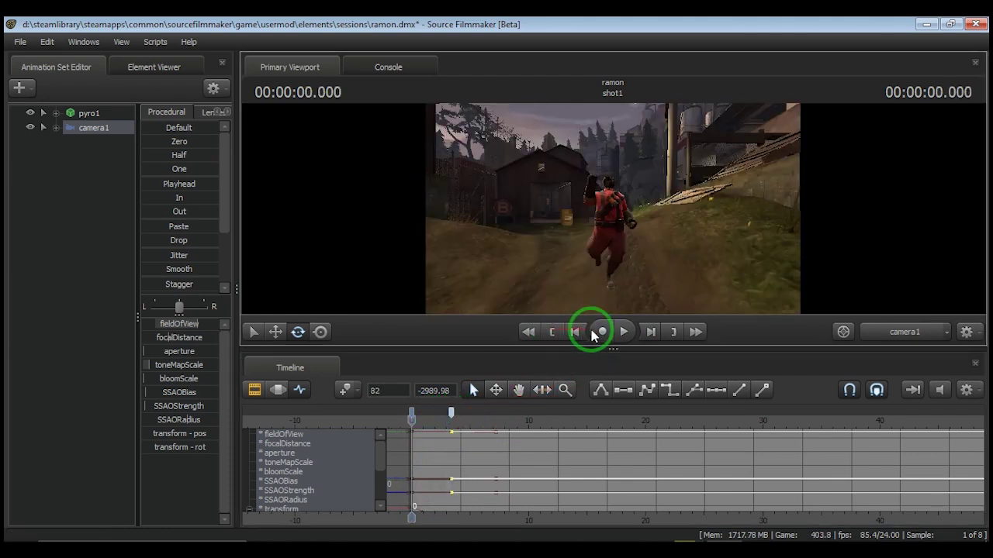
click(625, 332)
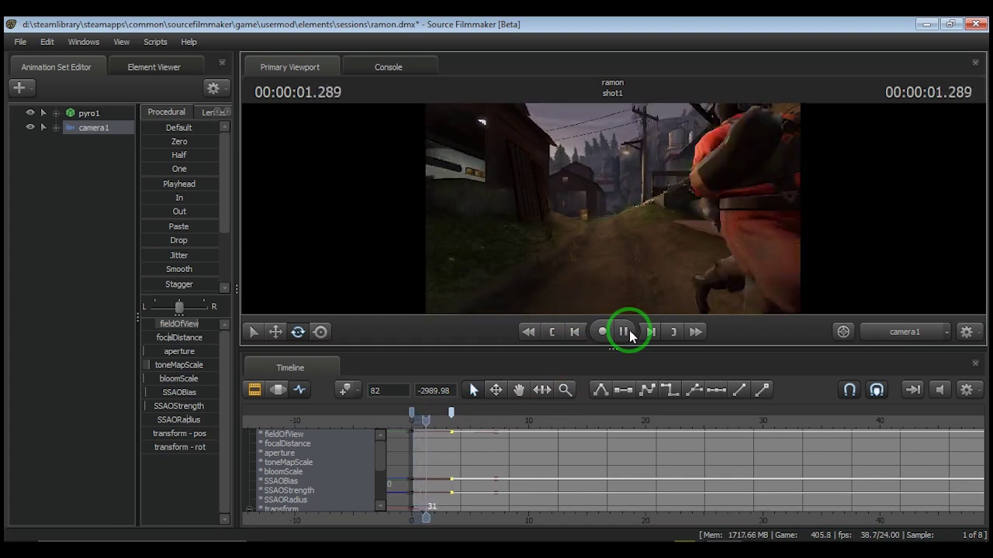
click(626, 332)
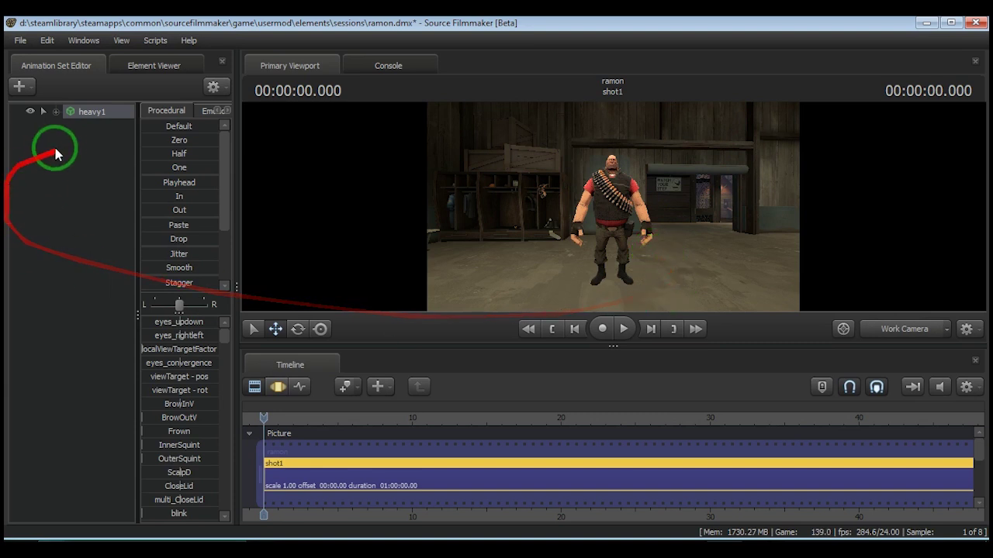
Import the stand_PRIMARY sequence onto heavy1 without generating root motion.
right_click(98, 115)
mouse_move(128, 228)
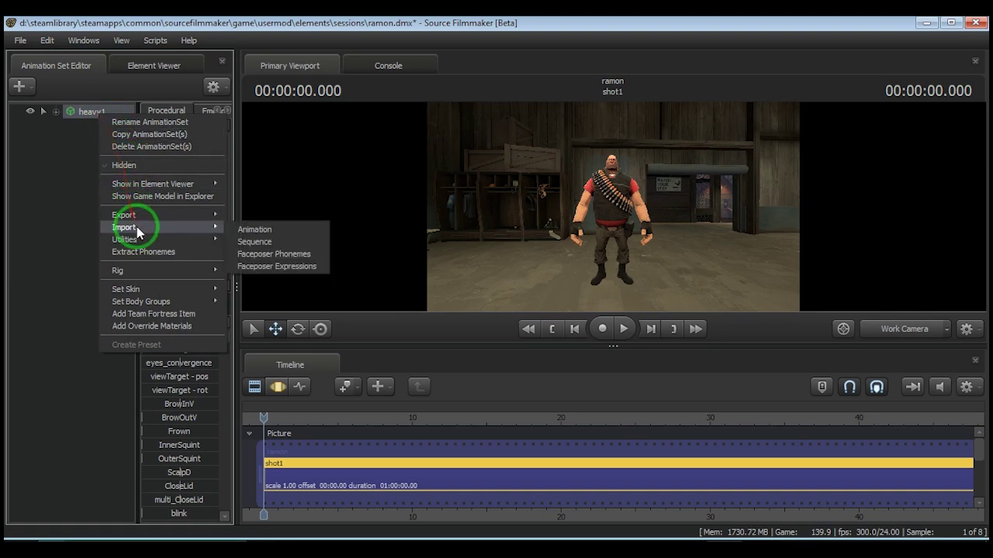
click(260, 241)
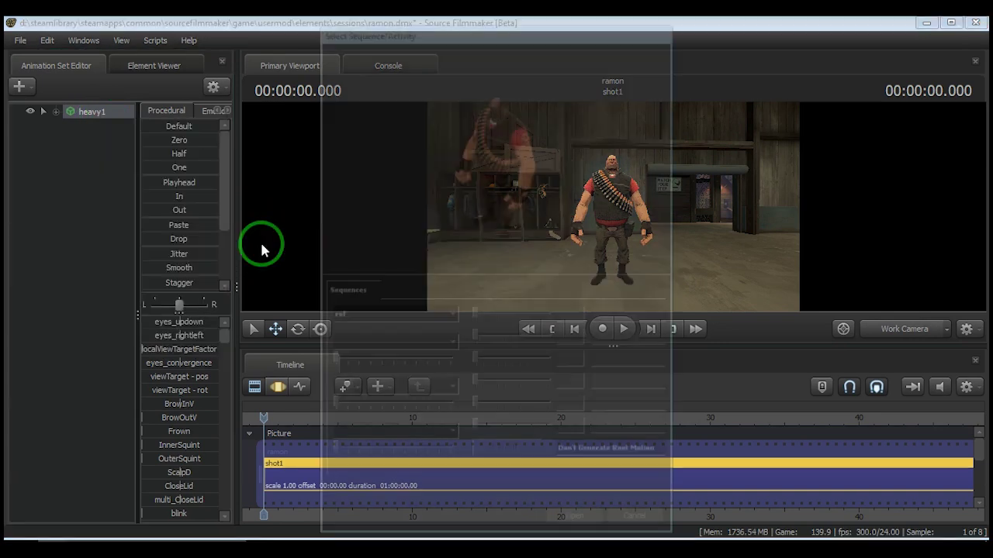
click(399, 314)
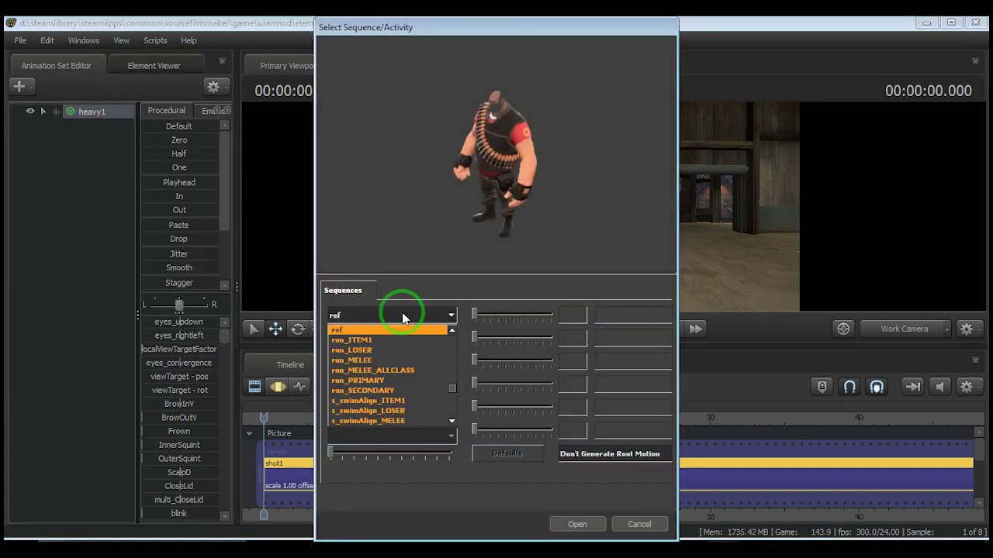
scroll(402, 353, down, 1)
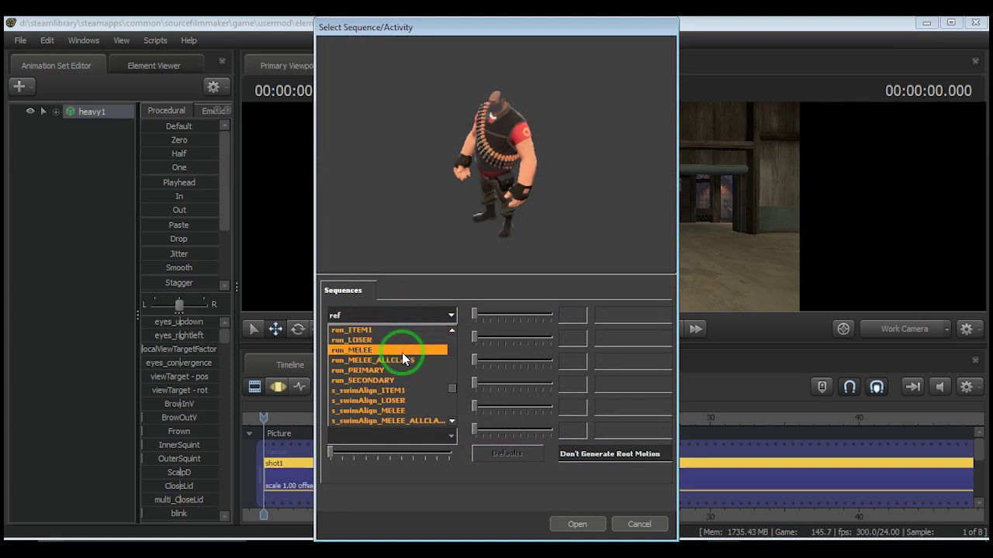
scroll(401, 358, down, 8)
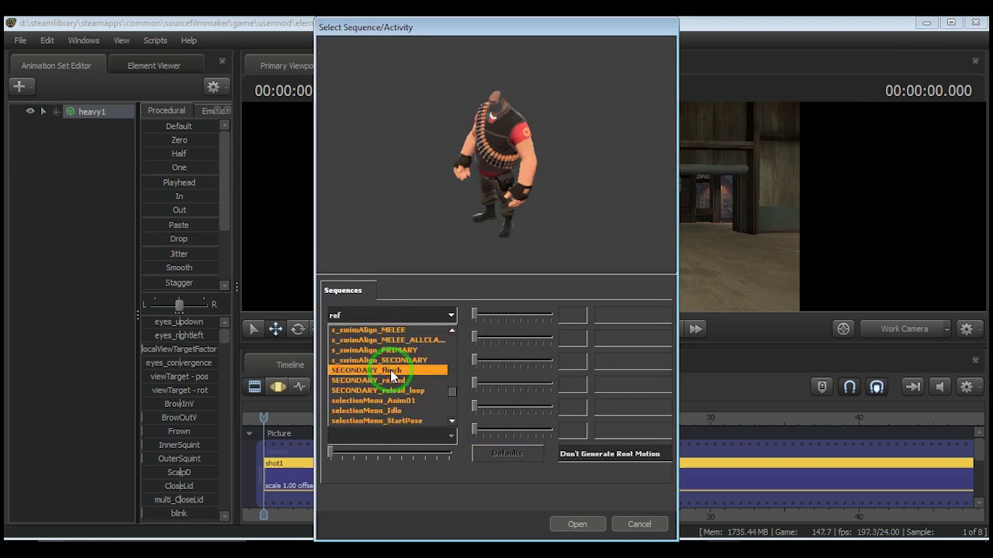
scroll(404, 380, down, 8)
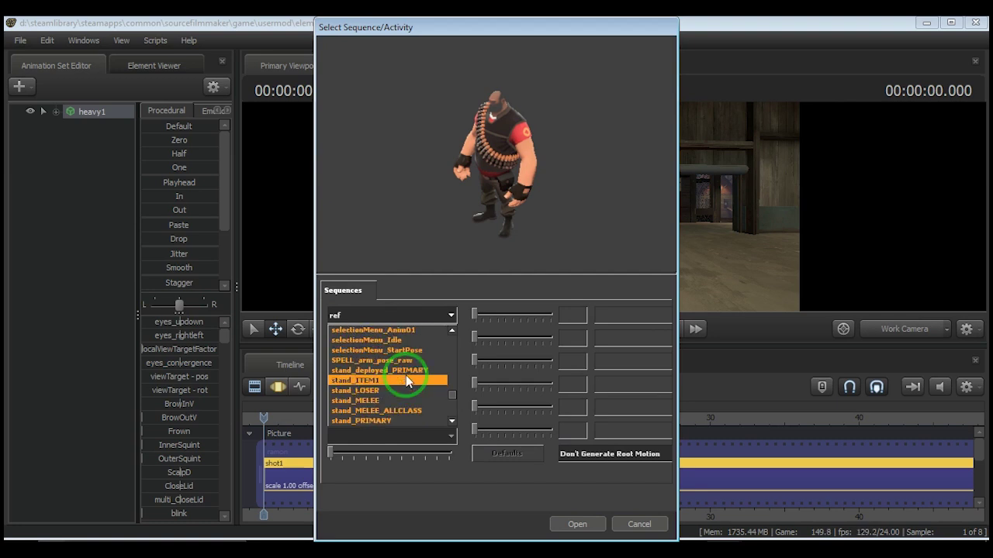
click(384, 398)
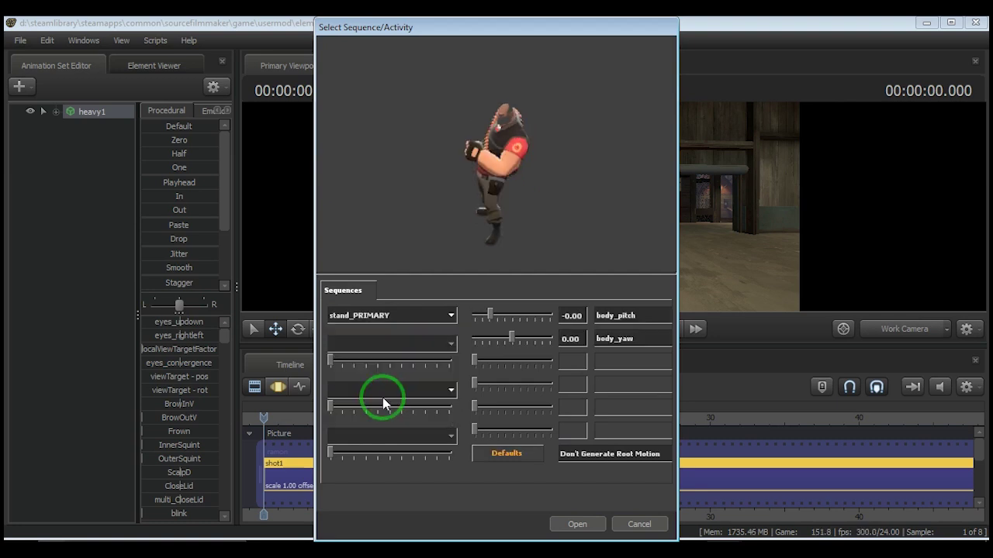
drag(491, 213, 496, 164)
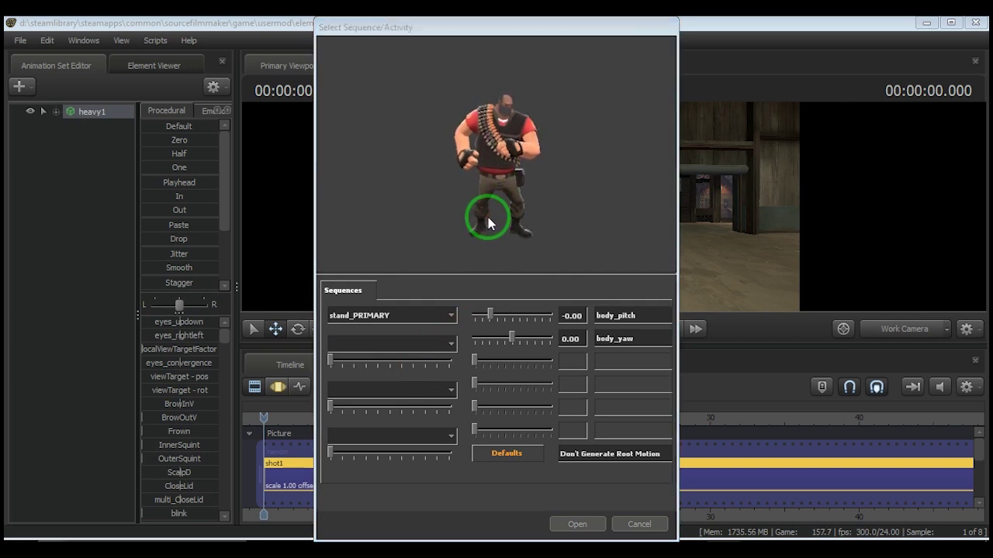
click(575, 526)
Play back the heavy's standing animation, view it from nearby, and return the playhead to the start.
click(627, 329)
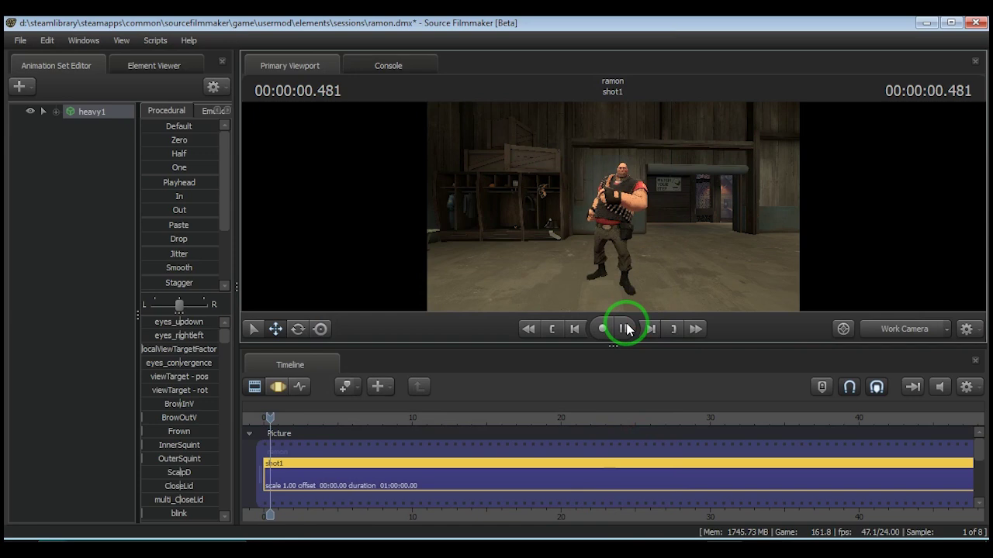
key(w)
drag(655, 251, 613, 205)
key(s)
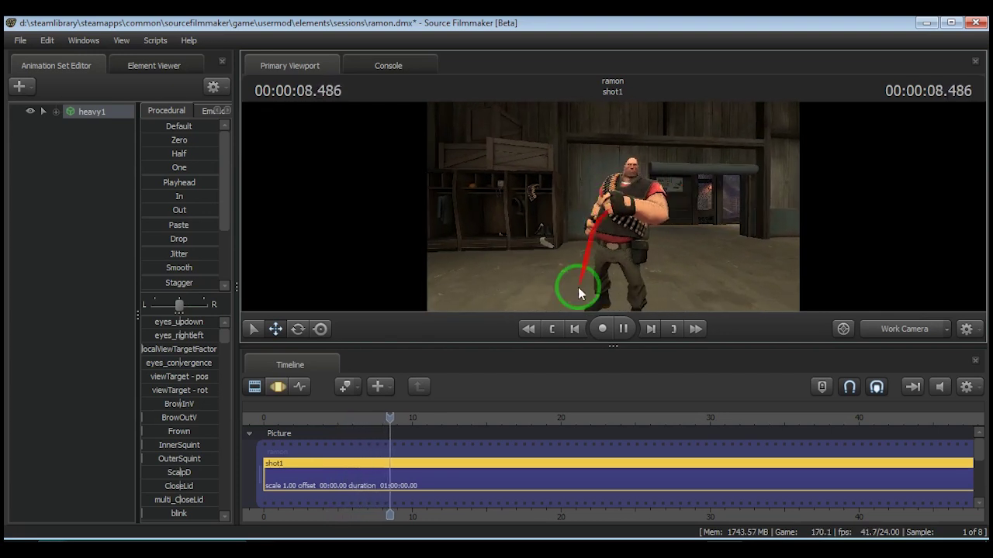
click(621, 329)
click(573, 331)
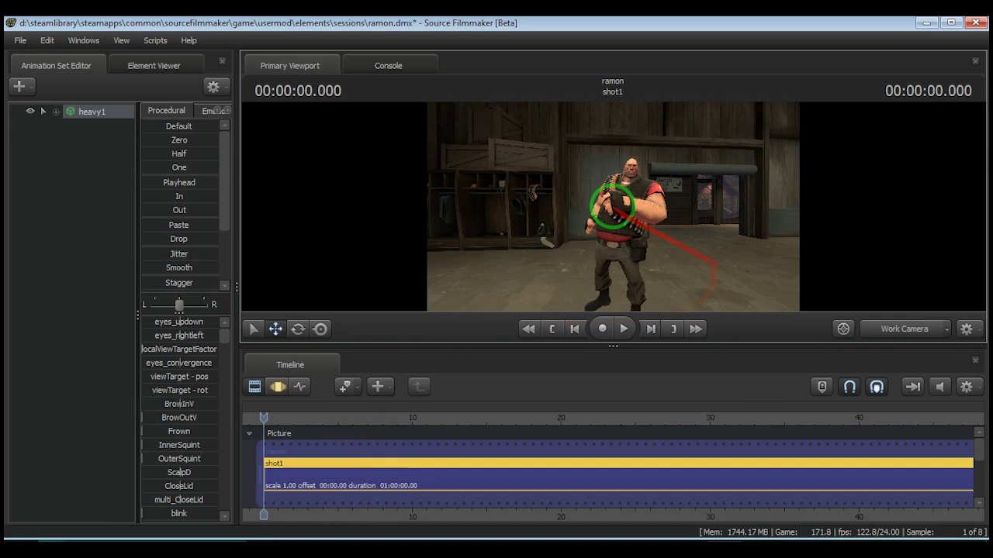
drag(613, 205, 612, 206)
key(s)
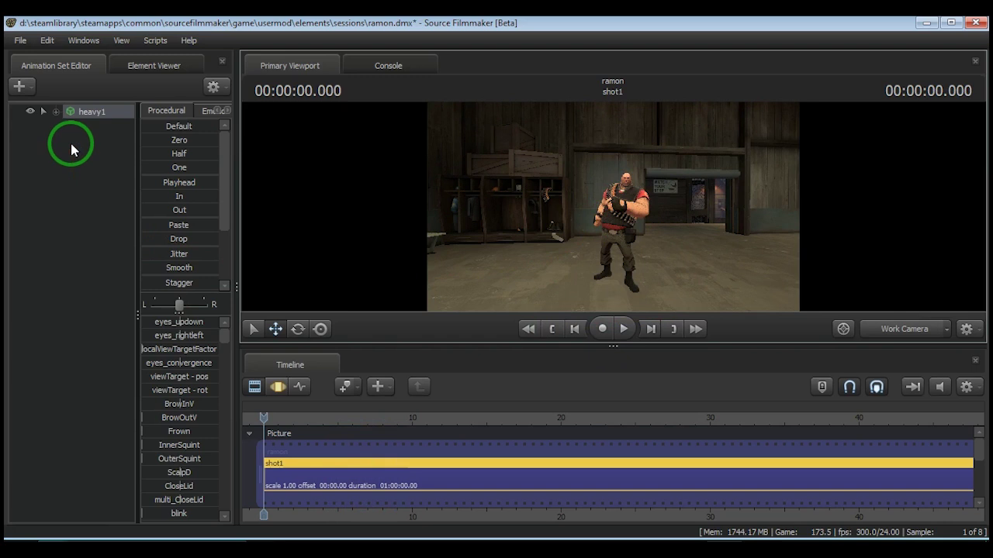
Create an animation set for a new model using props_2fort\oildrum.mdl, filtering the model list by "oil".
click(21, 86)
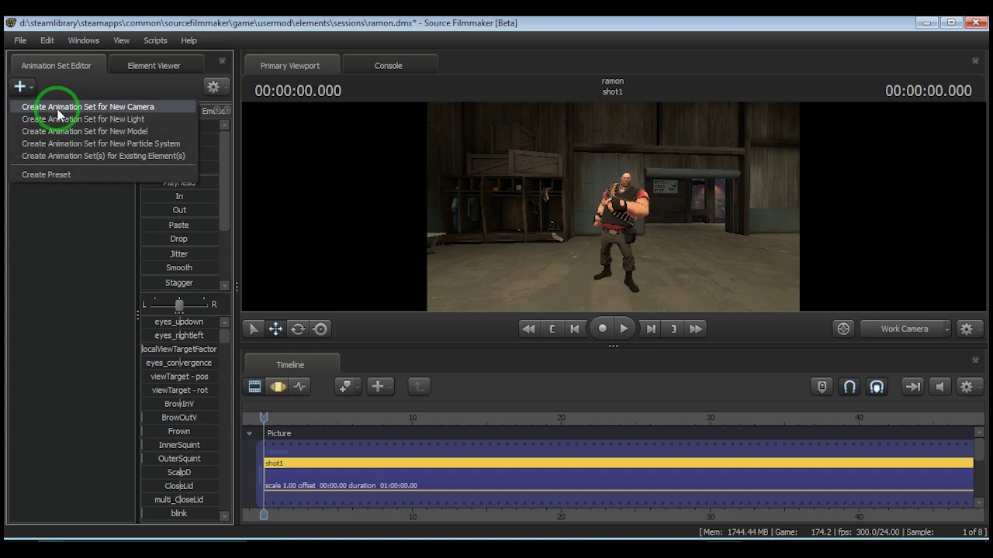
click(74, 131)
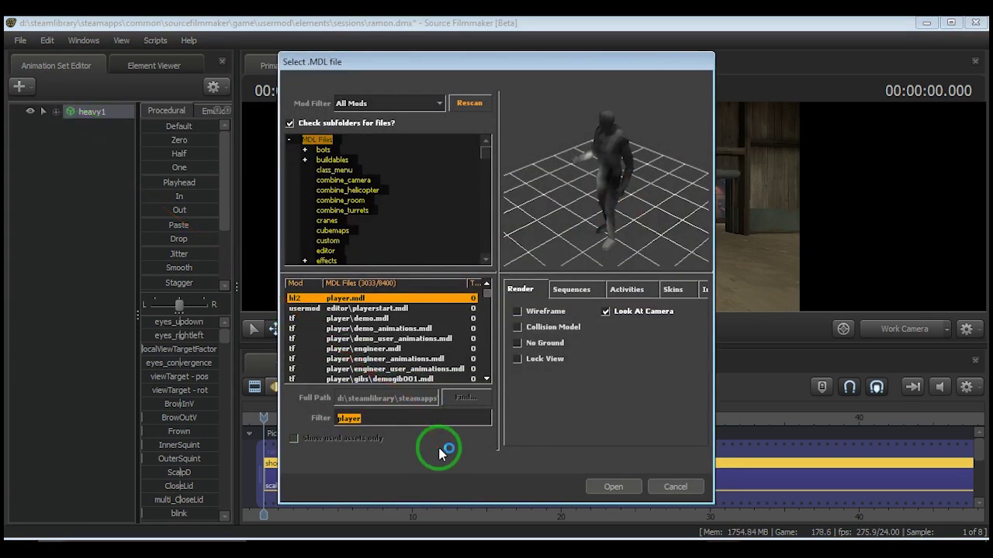
text(oil)
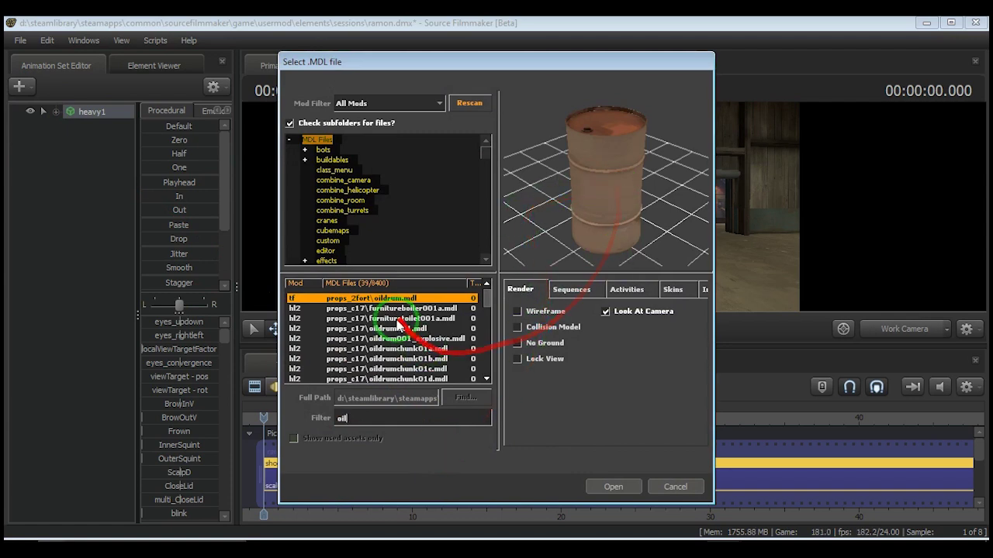
click(616, 487)
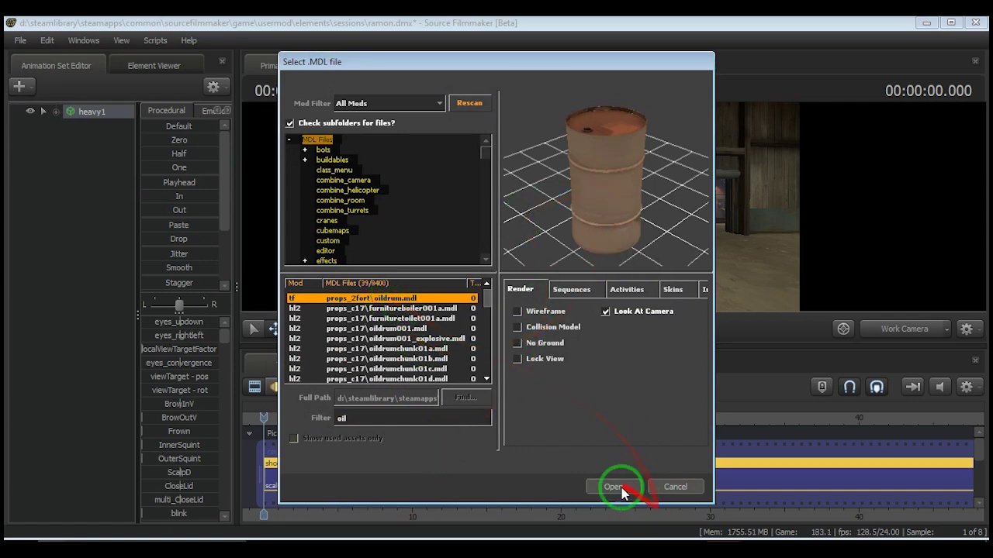
In the Motion Editor, move oildrum1 across the room and place it upright beside the heavy, under his resting forearm.
drag(678, 269, 612, 208)
key(s)
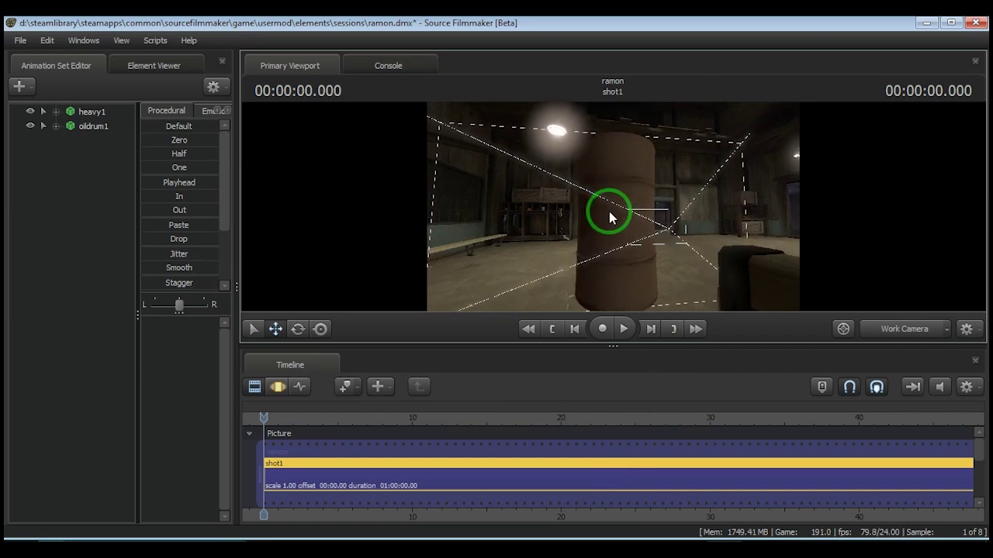
click(91, 131)
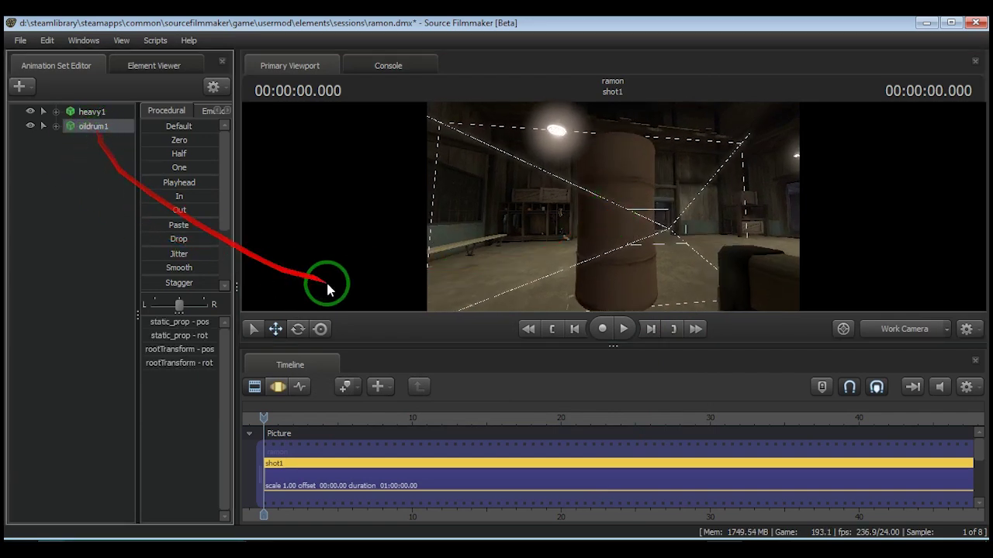
drag(648, 259, 613, 206)
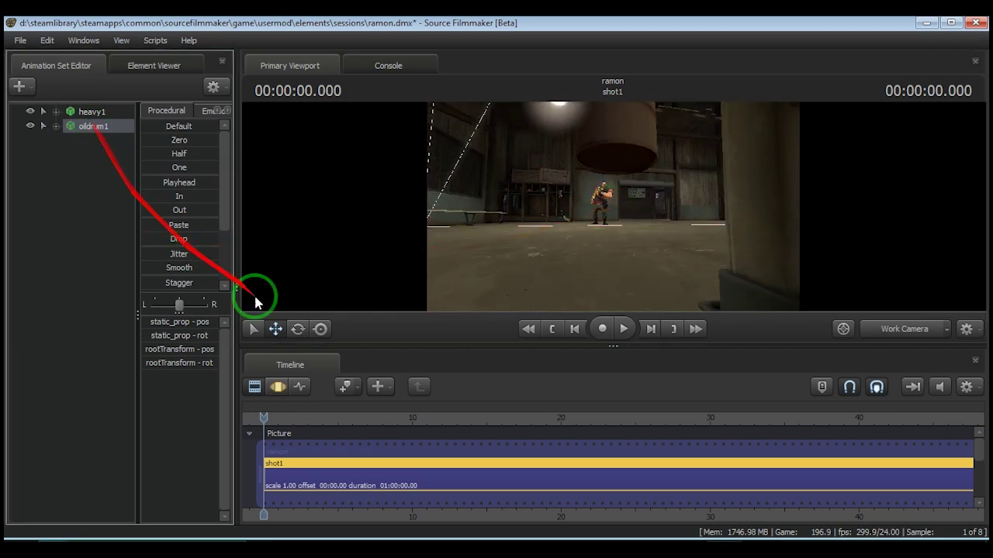
click(279, 391)
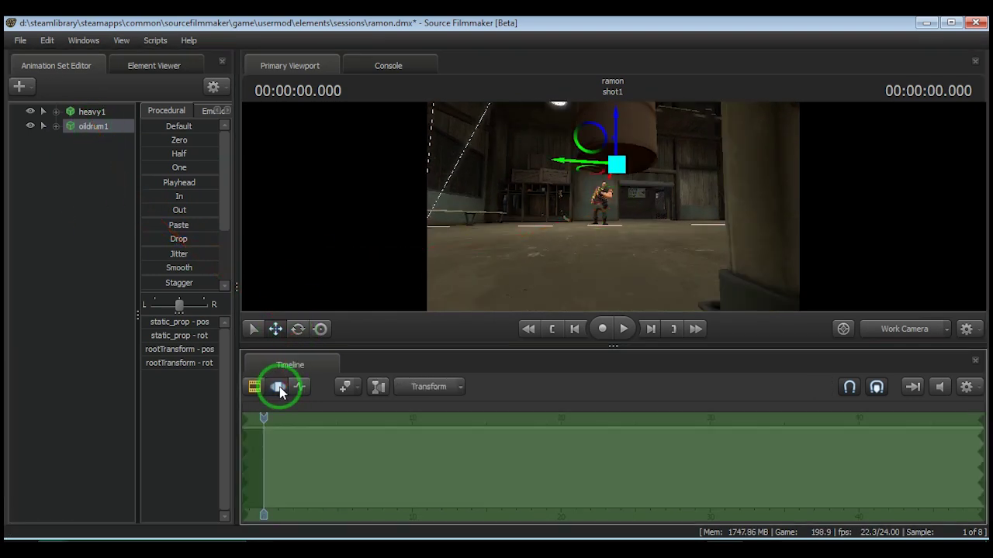
drag(612, 126, 434, 218)
alt+drag(518, 257, 612, 206)
drag(668, 258, 560, 235)
alt+drag(610, 209, 611, 209)
mouse_move(577, 222)
mouse_down()
mouse_move(576, 210)
mouse_move(579, 239)
mouse_up()
drag(673, 236, 613, 207)
drag(636, 291, 640, 283)
drag(633, 221, 613, 208)
click(114, 175)
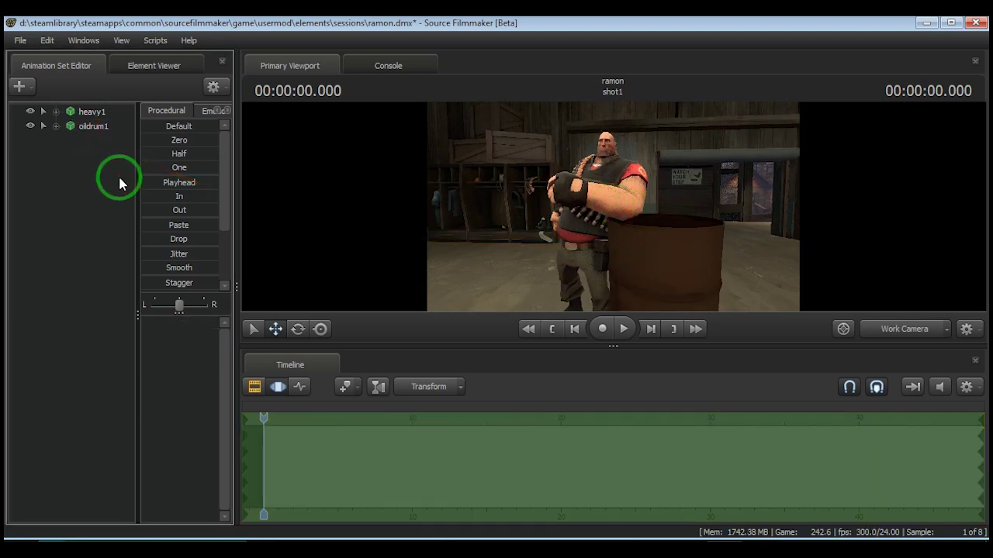
Play back the shot of the heavy leaning on the drum and return the playhead to the start.
click(254, 387)
click(623, 329)
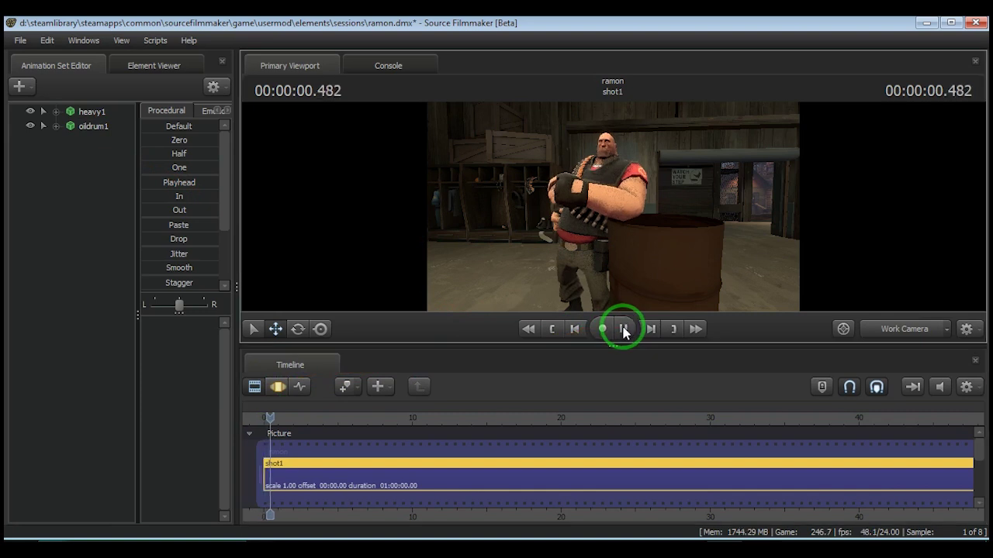
click(625, 329)
click(551, 329)
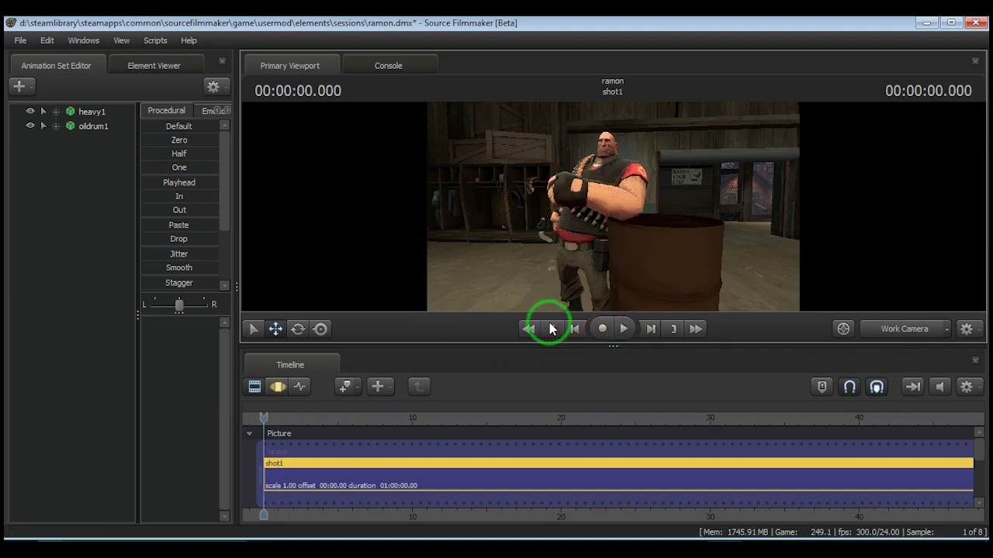
Add heavy_taunt_int_24.wav to the Dialog sound track, filtering by "HEAVY", and shift the clip slightly later than the shot's start.
click(984, 466)
drag(983, 452, 979, 471)
right_click(352, 464)
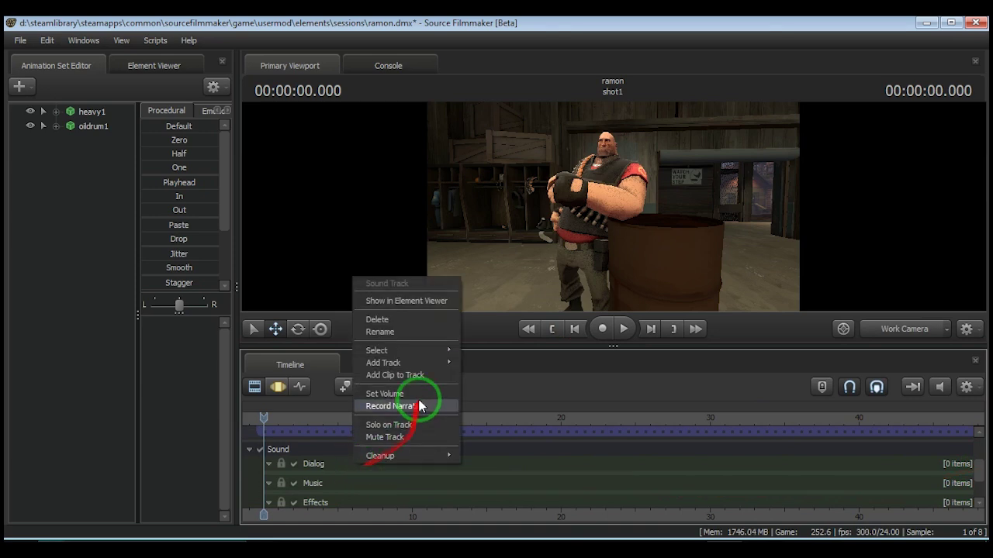
click(411, 375)
text(H)
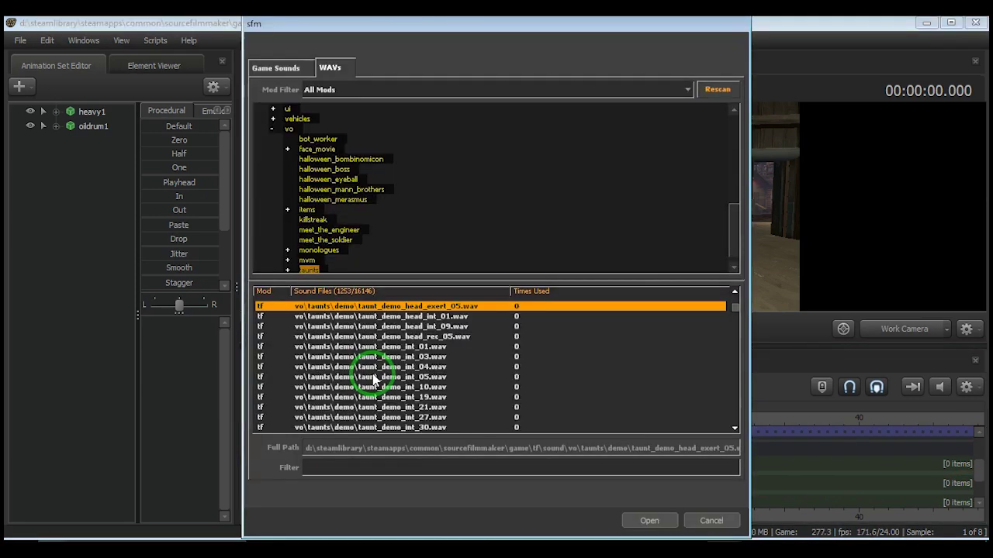
text(EAVY)
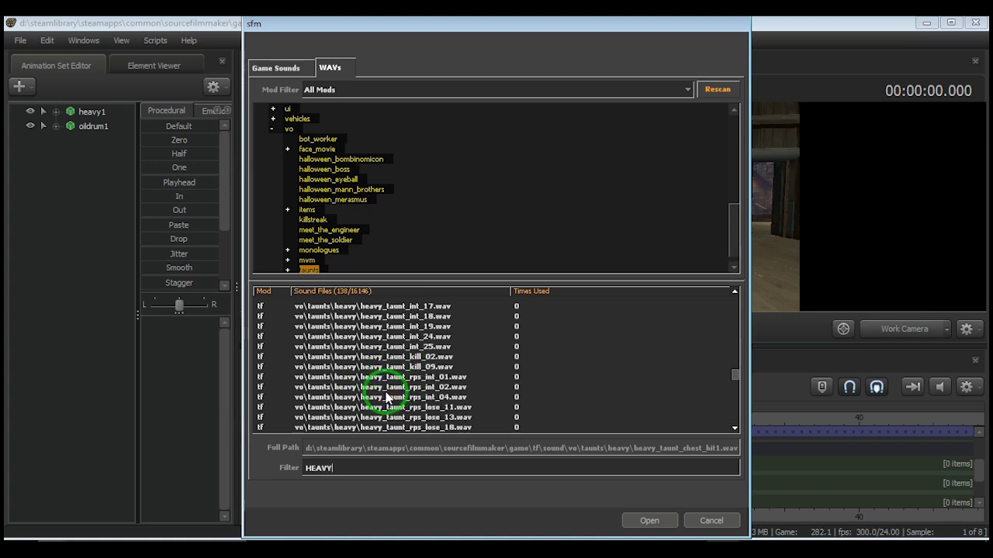
click(380, 366)
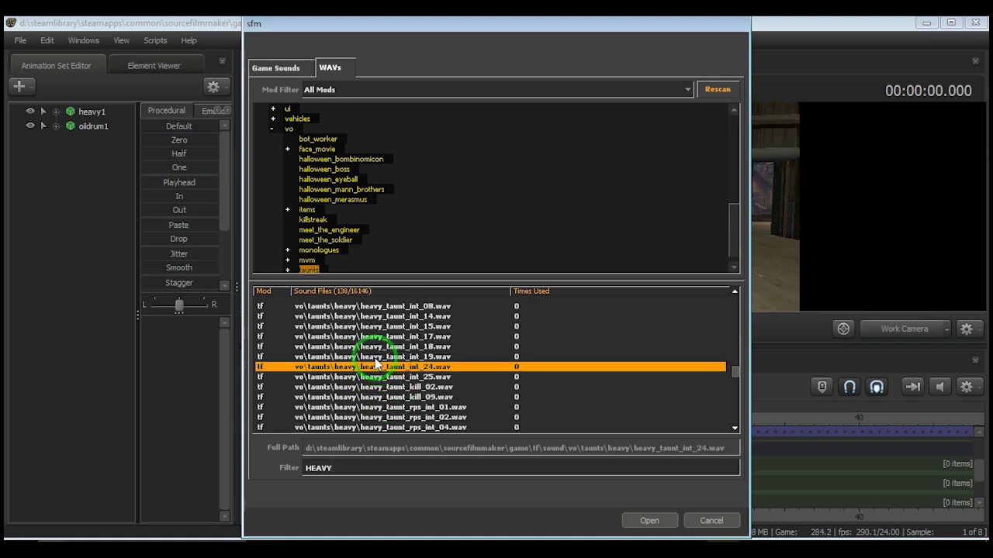
click(649, 521)
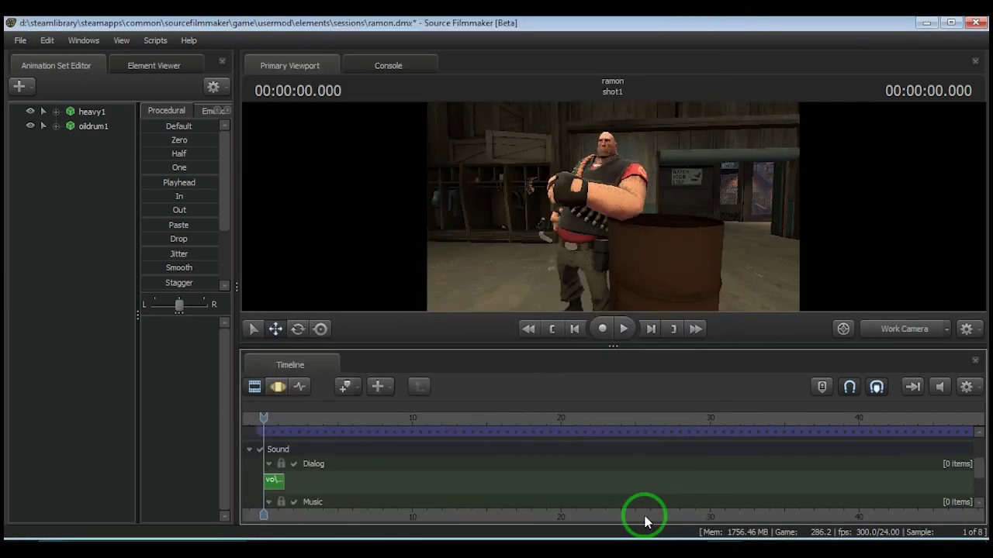
click(276, 484)
mouse_move(274, 487)
mouse_down()
mouse_move(288, 485)
mouse_move(49, 159)
mouse_move(82, 132)
mouse_up()
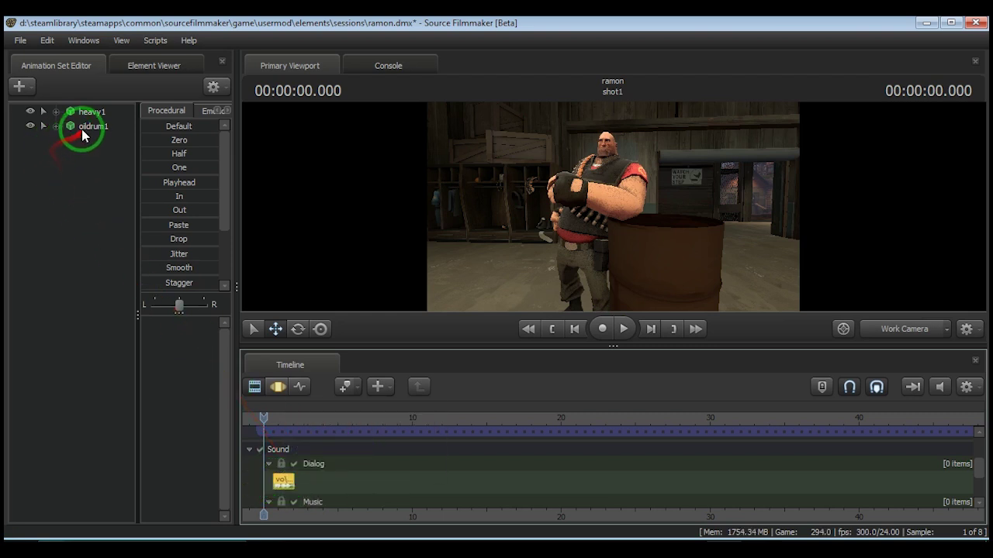
click(91, 127)
click(57, 126)
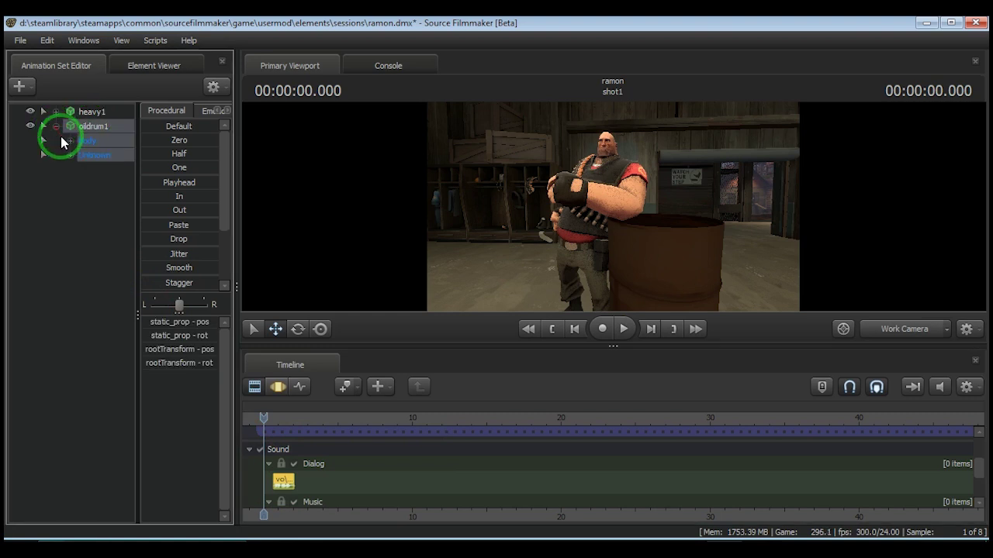
drag(673, 264, 57, 133)
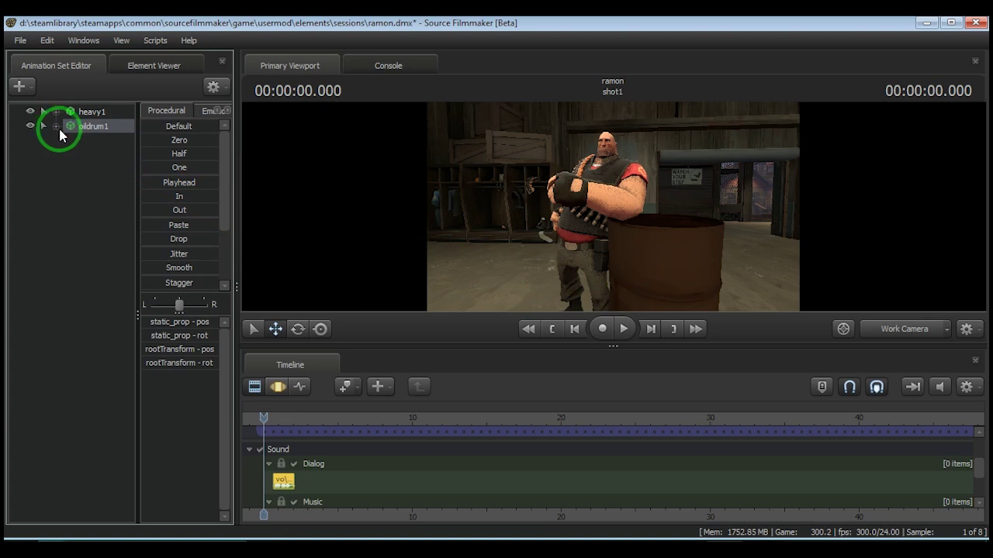
Extract phonemes from the "we must do this" dialog clip onto heavy1's Face controls, using sample rate 20 and filter size 0.08.
click(88, 112)
click(56, 112)
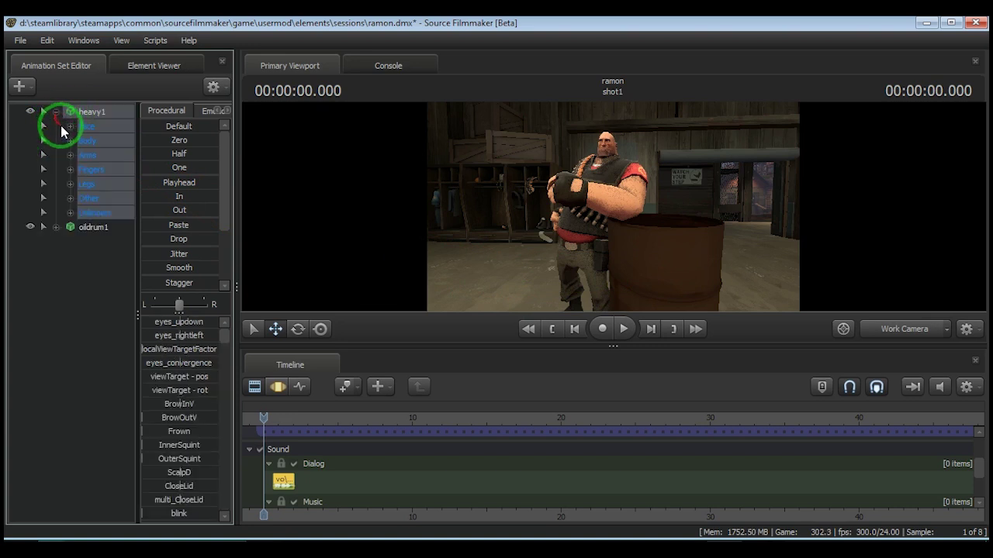
drag(89, 127, 286, 493)
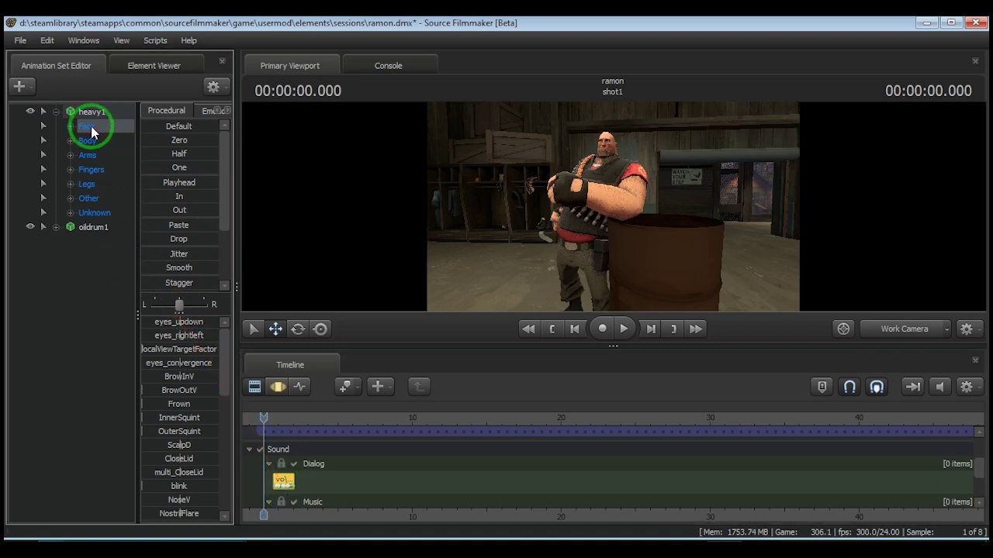
right_click(91, 126)
click(133, 193)
click(458, 383)
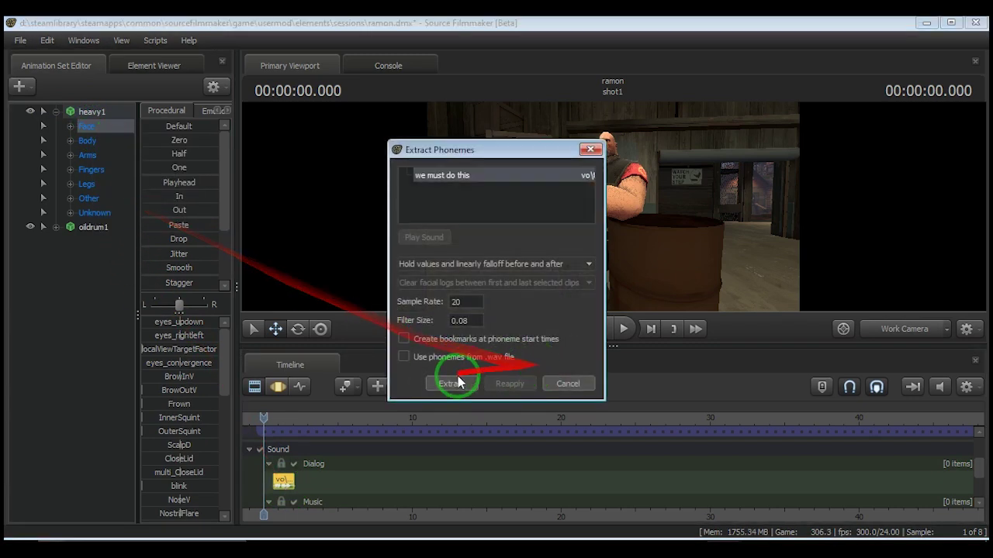
drag(677, 245, 627, 332)
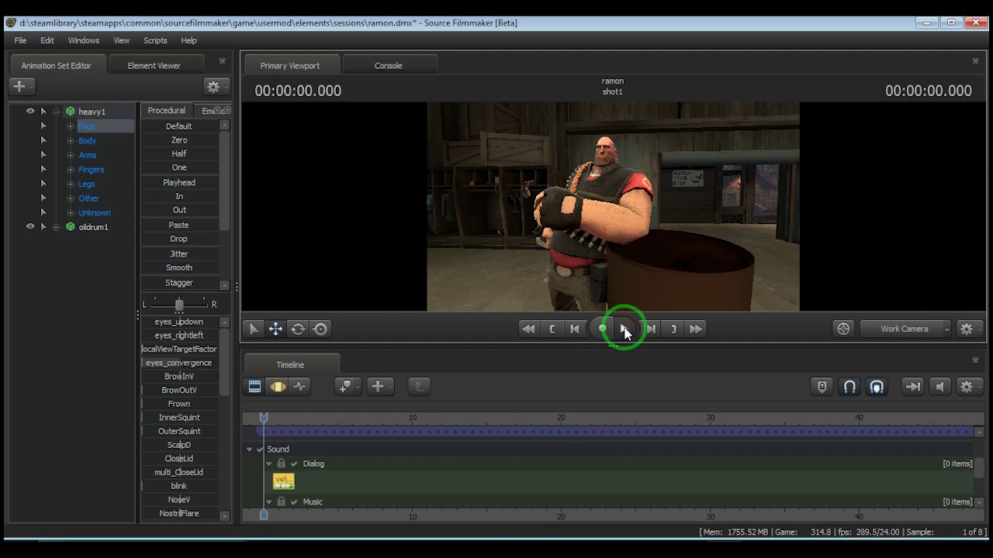
Play back the shot to check the heavy's lip-synced line beside the oil drum.
click(625, 331)
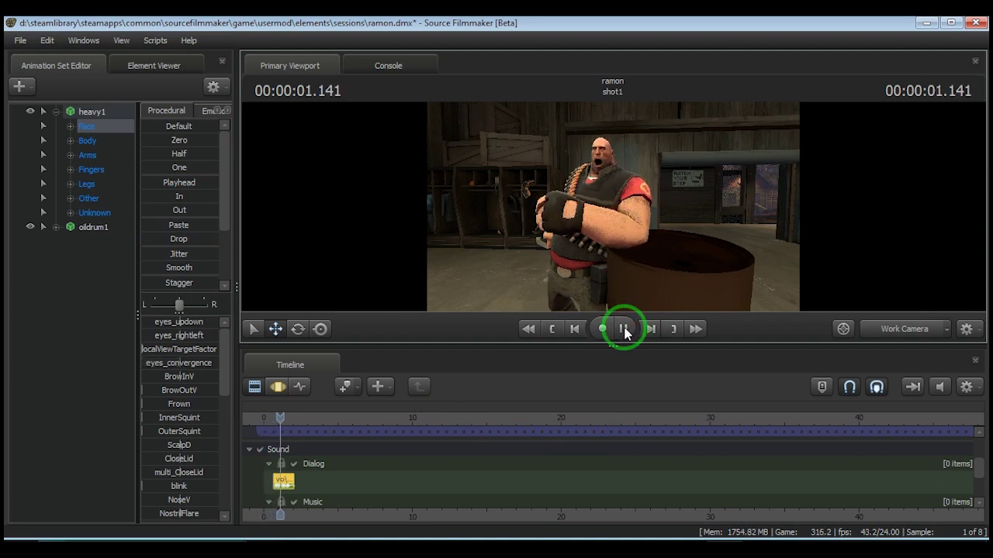
click(625, 331)
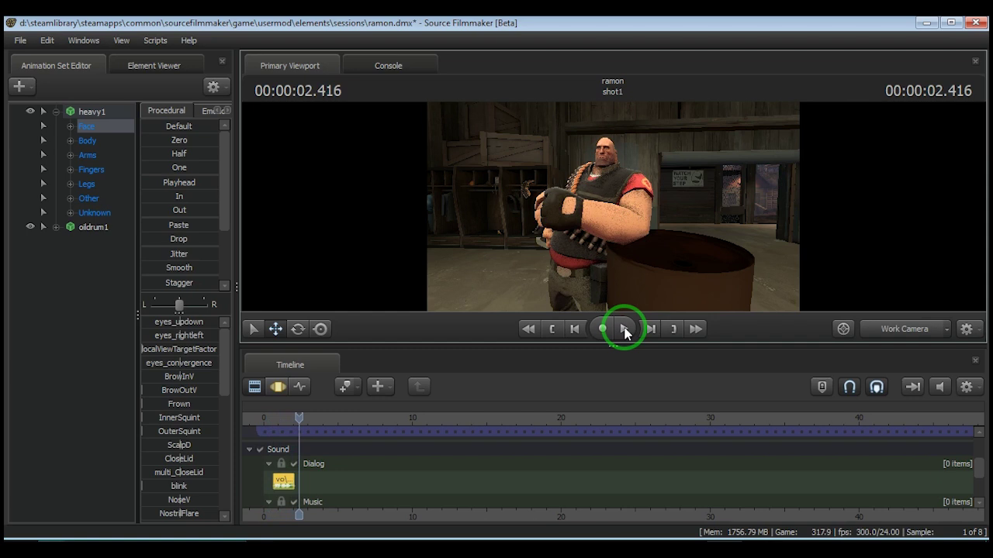
drag(713, 268, 612, 205)
key(s)
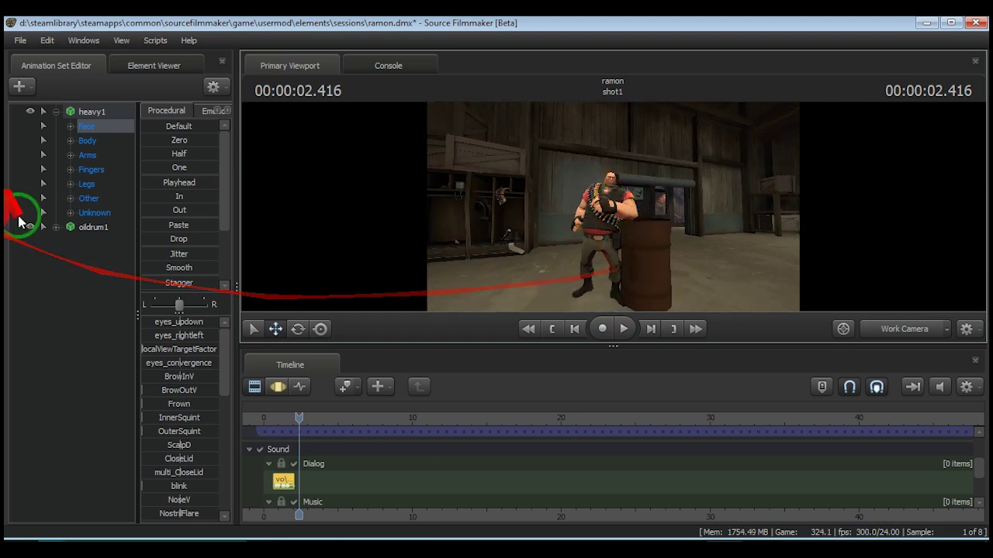
Delete the oildrum1 animation set from the shot.
click(54, 116)
click(90, 128)
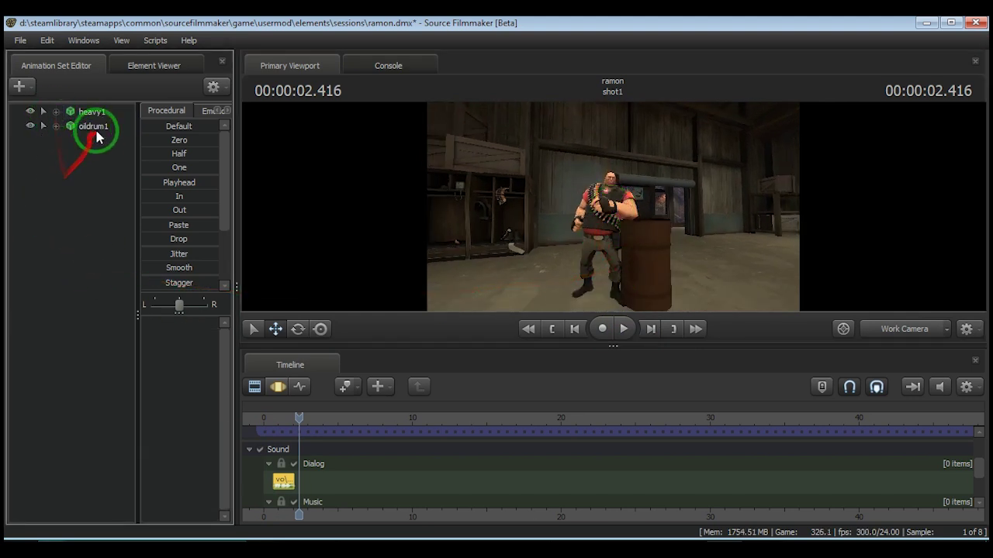
right_click(90, 129)
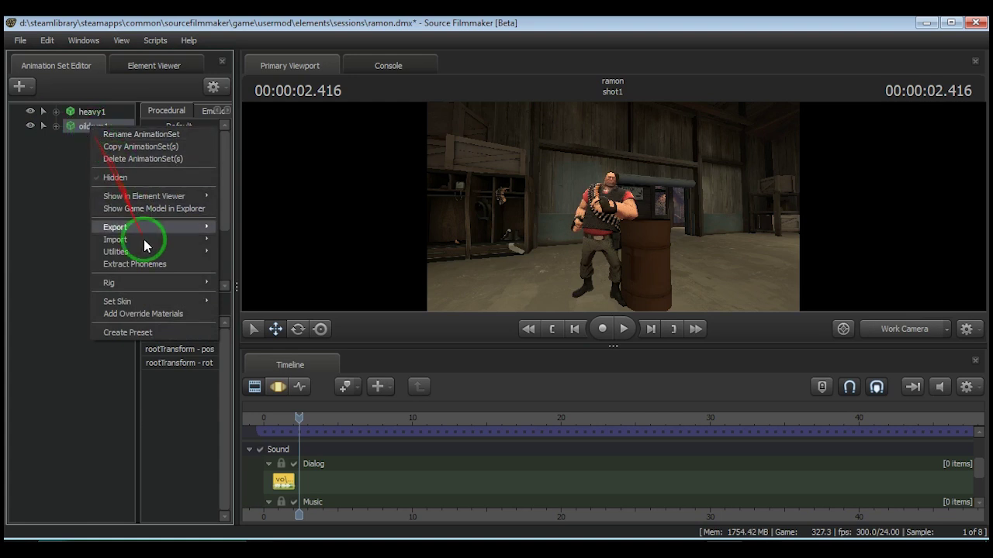
click(150, 159)
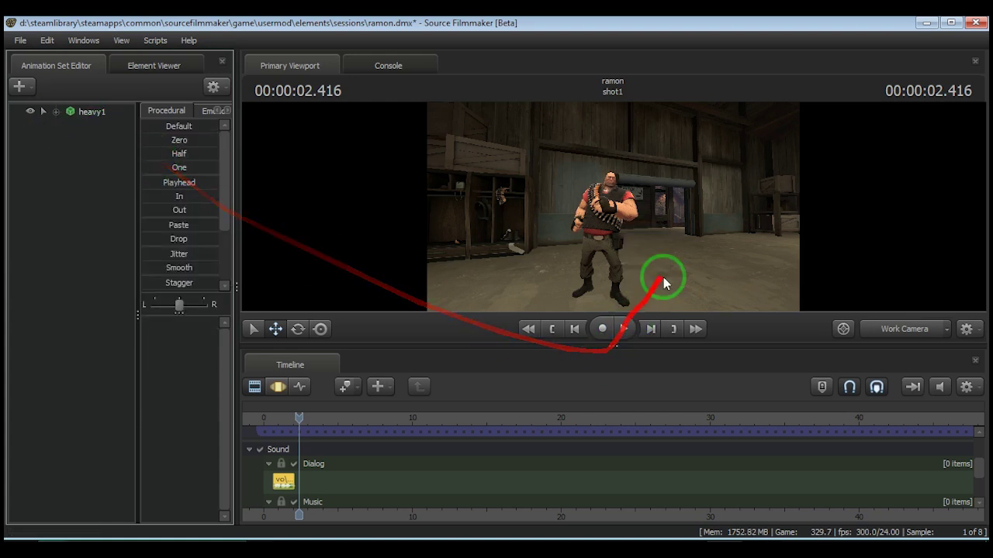
At the start of the shot, select heavy1 in the Motion Editor and rotate bip_lowerArm_L so his left forearm hangs down.
drag(496, 212, 610, 205)
key(s)
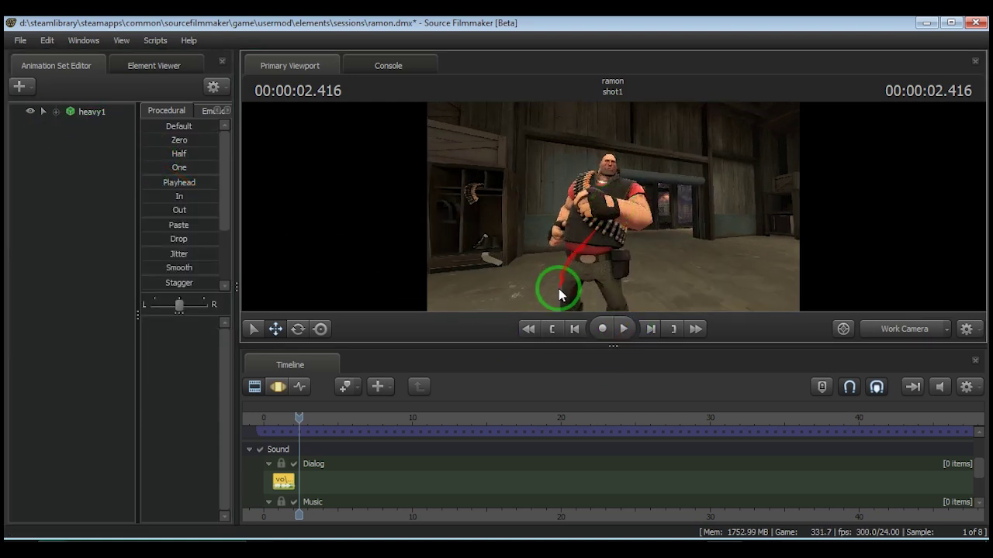
click(553, 331)
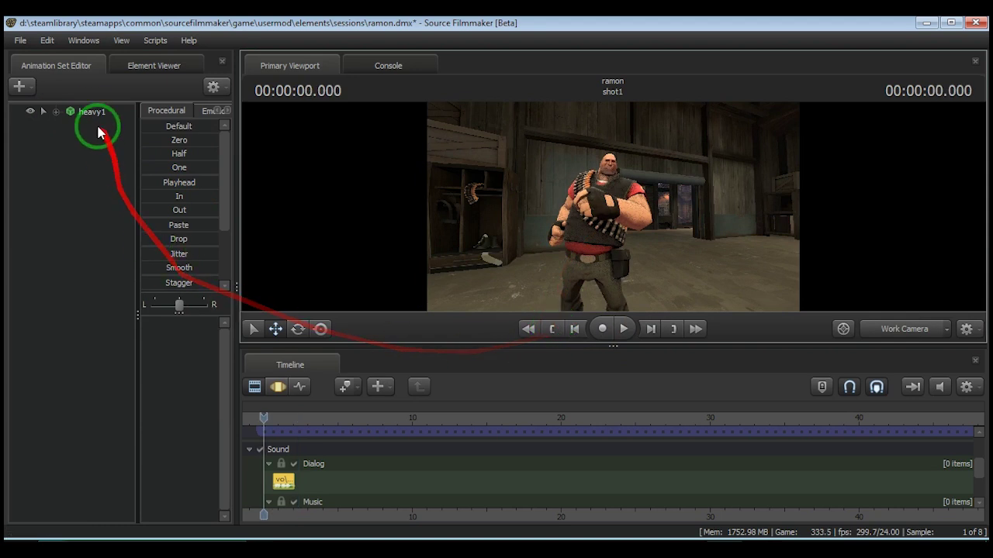
click(88, 112)
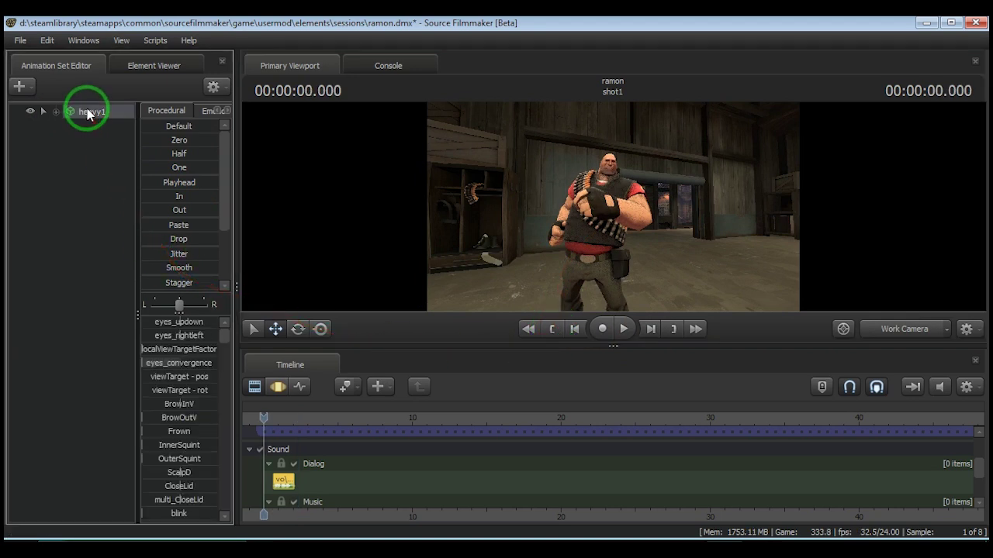
click(278, 387)
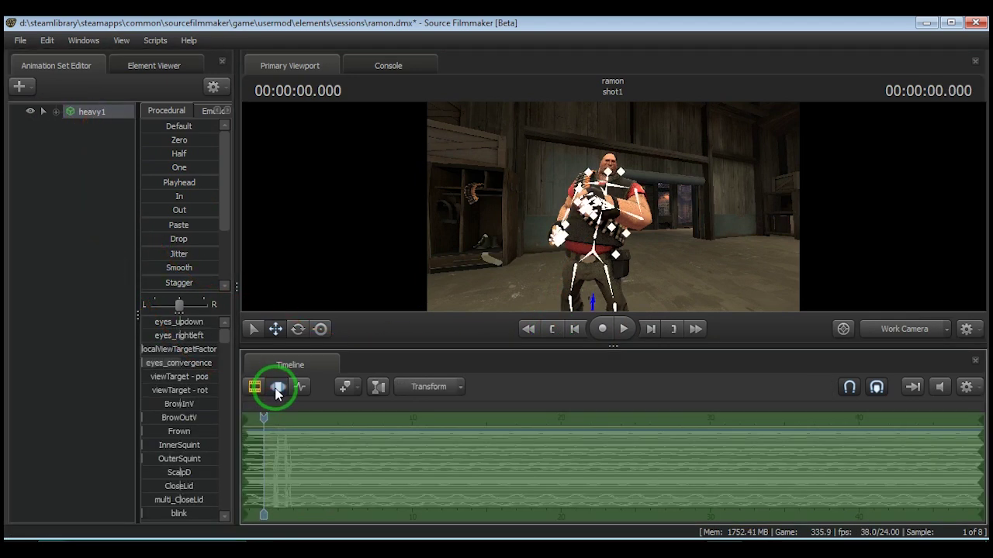
click(319, 329)
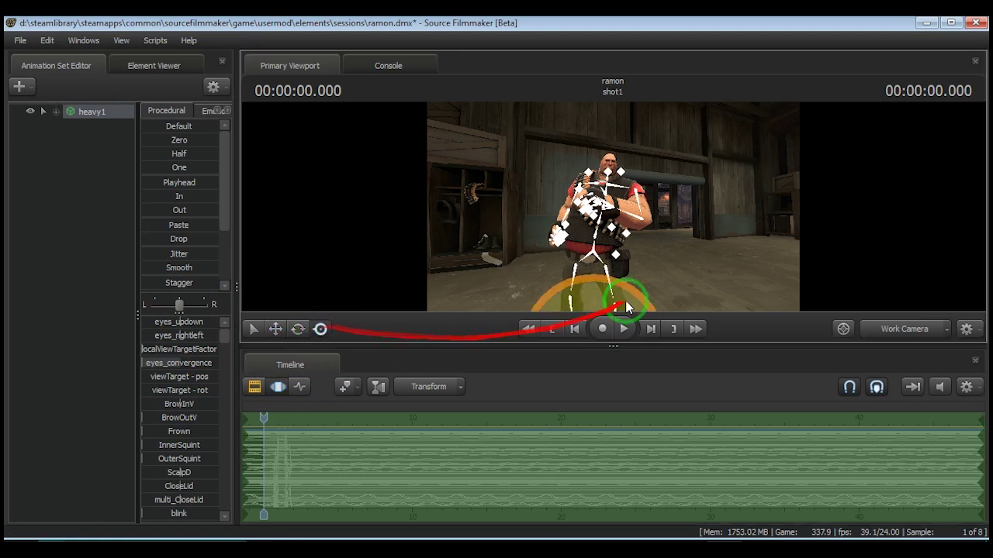
click(632, 220)
drag(615, 207, 518, 241)
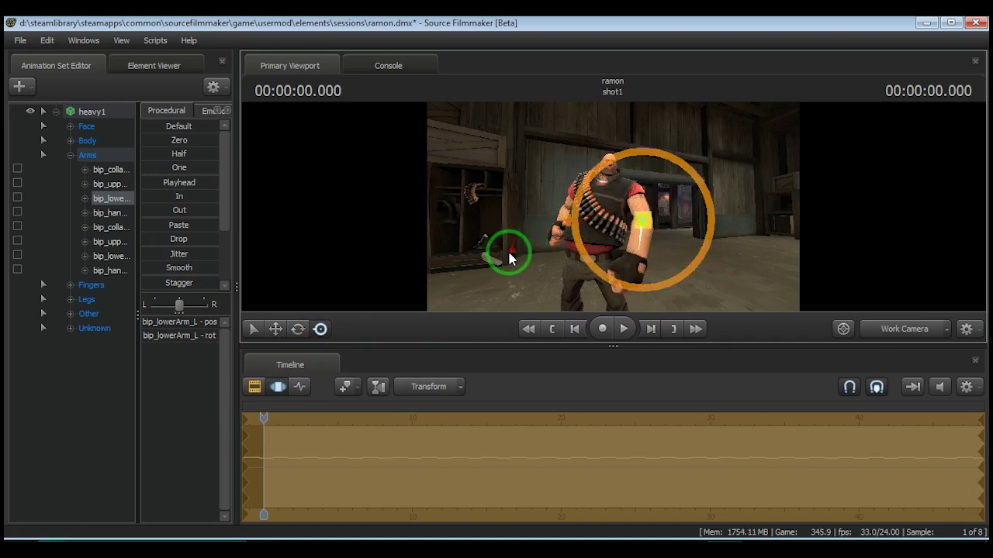
Rotate bip_lowerArm_R and bip_upperArm_R to bring the heavy's right arm down beside his body.
alt+drag(613, 207, 690, 210)
click(547, 179)
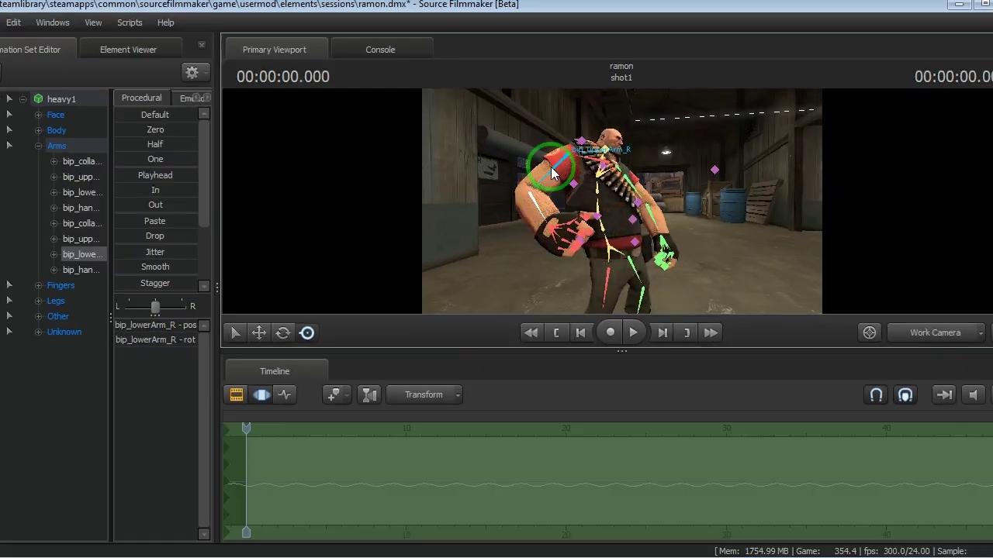
click(551, 172)
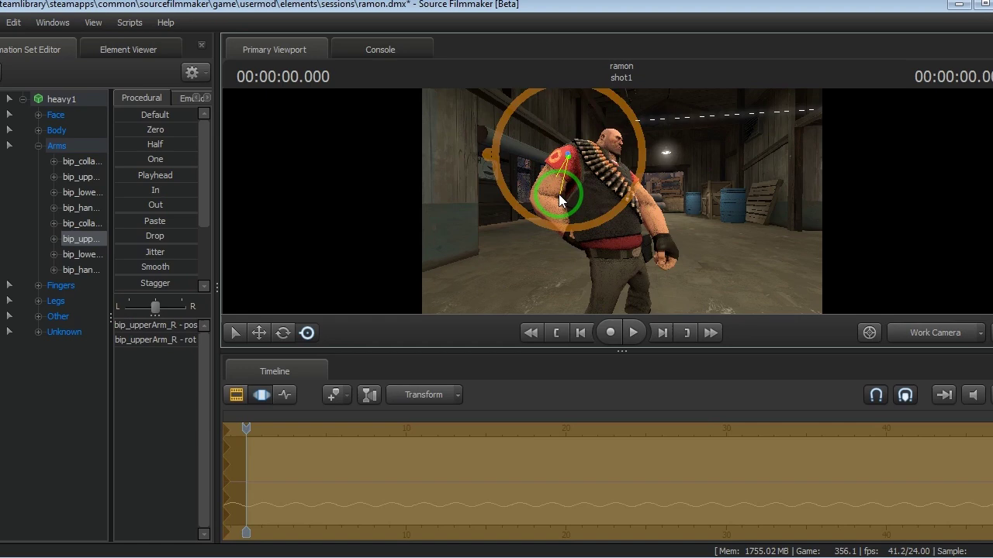
drag(567, 173, 578, 174)
Try rotating the heavy's pelvis and spine bones together with bip_bullet_chestLower, and undo the rotation.
alt+drag(685, 233, 473, 203)
key(s)
mouse_move(622, 200)
mouse_down()
mouse_move(626, 222)
mouse_move(624, 204)
mouse_up()
key(w)
key(ctrl)
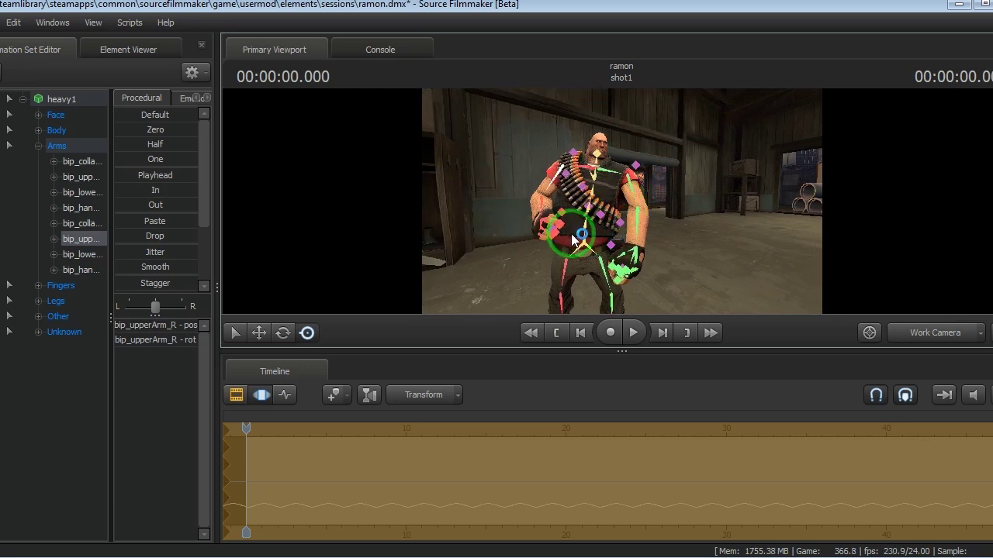
click(578, 221)
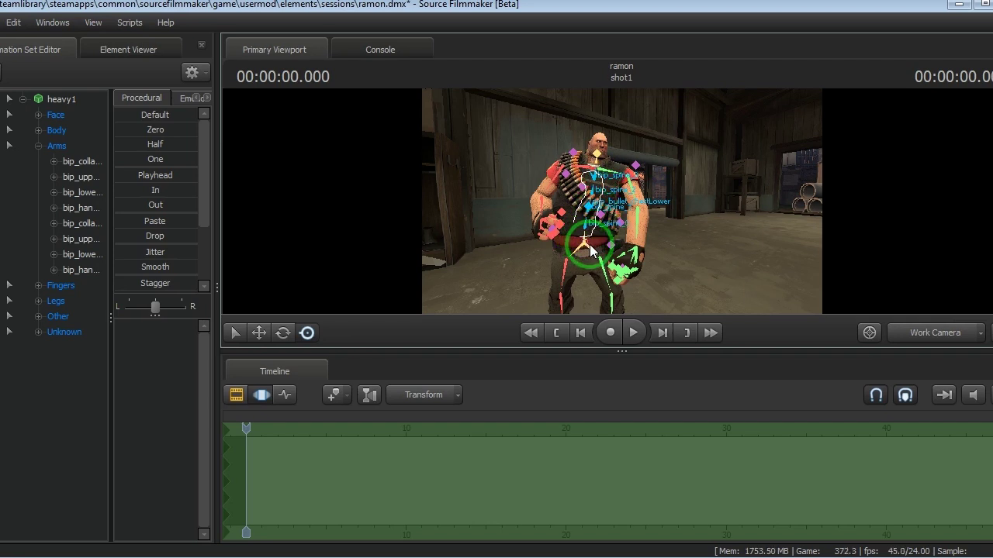
ctrl+drag(573, 220, 577, 227)
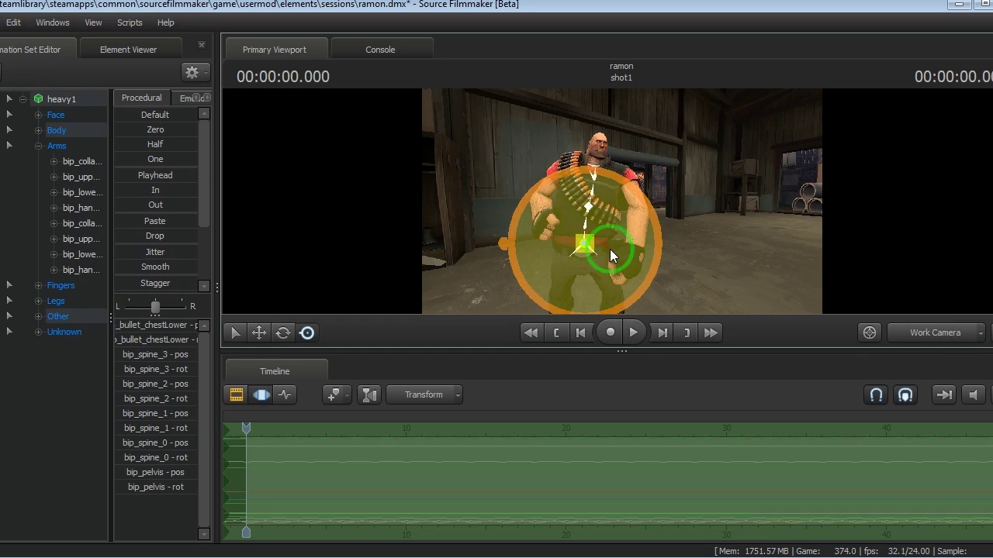
drag(591, 175, 602, 187)
key(ctrl+z)
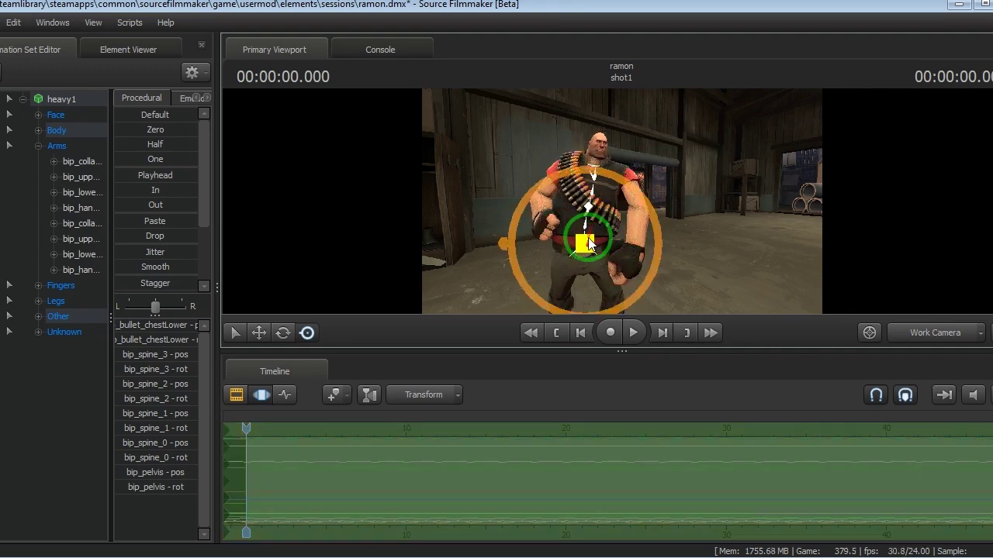
Select the heavy's spine, right collar and bullet-belt bones without the pelvis, and rotate them so his torso stands upright.
key(ctrl+z)
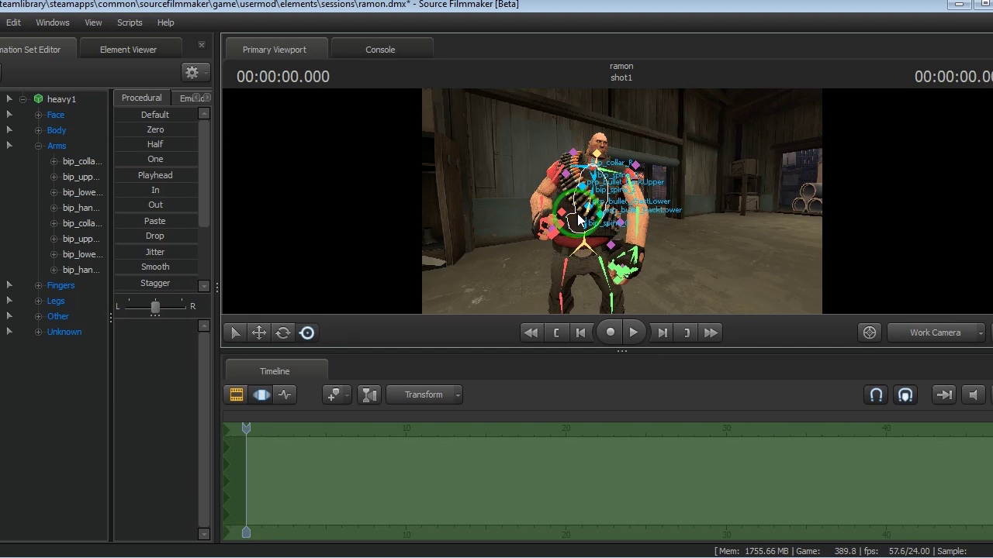
click(578, 220)
drag(598, 193, 465, 354)
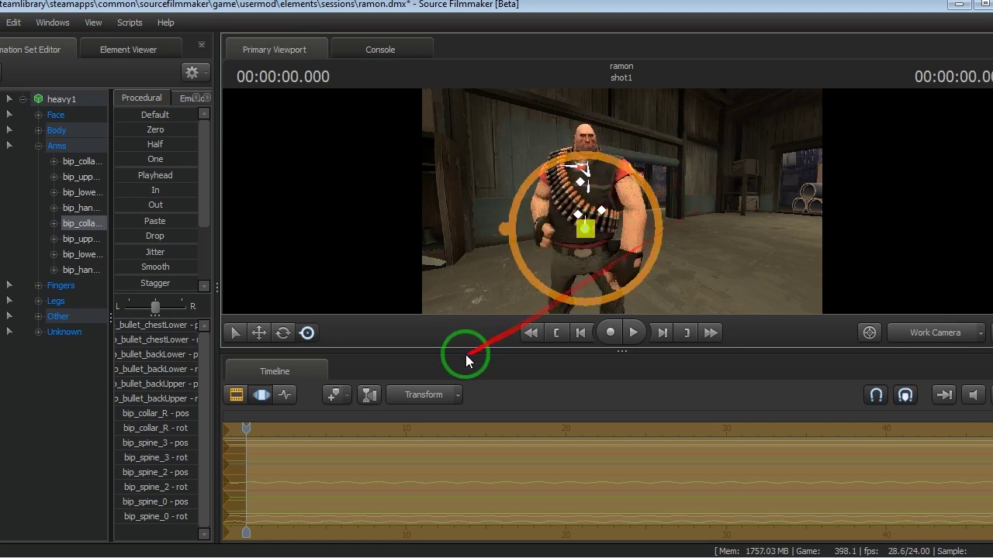
Return to the Clip Editor and play back the heavy's line with the work camera framed on his upper body.
click(237, 389)
key(w)
drag(672, 268, 620, 201)
key(a)
click(634, 333)
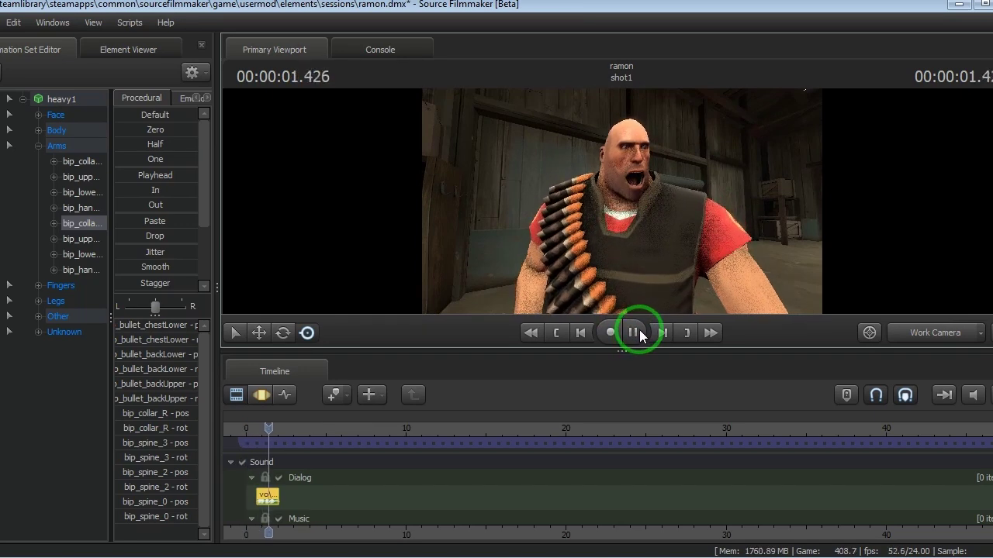
click(634, 332)
Reframe the work camera on the heavy's face and chest from the front and replay the line from the start.
drag(688, 255, 621, 200)
click(634, 333)
click(567, 336)
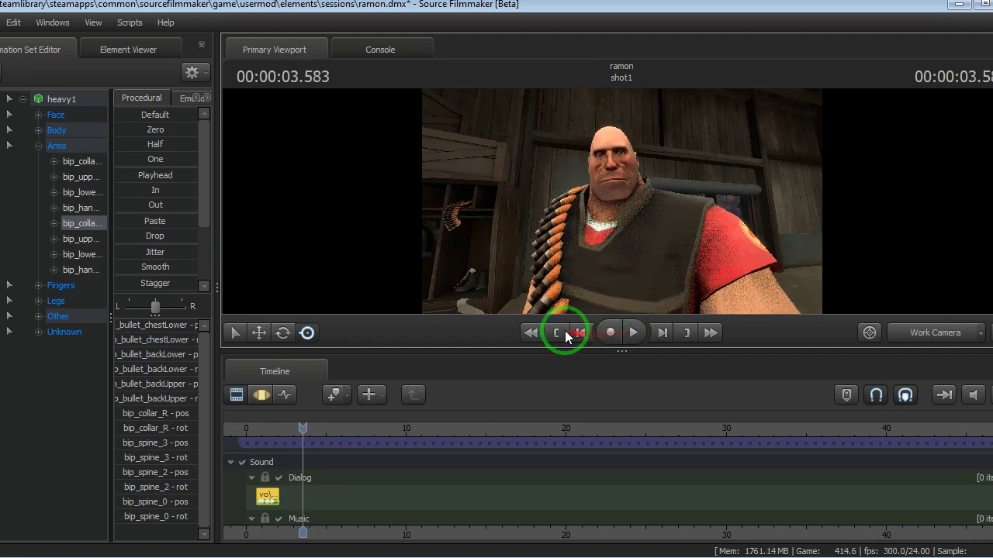
click(566, 336)
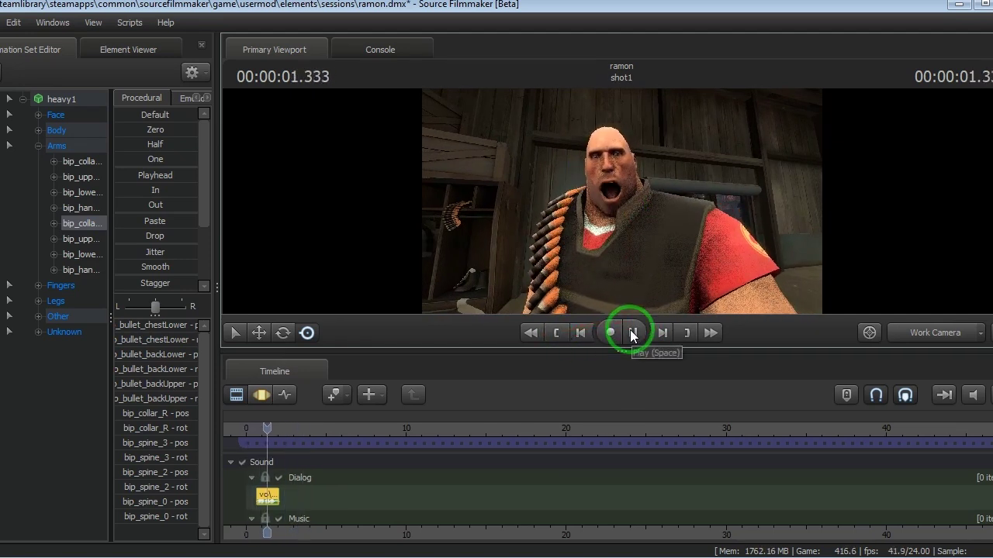